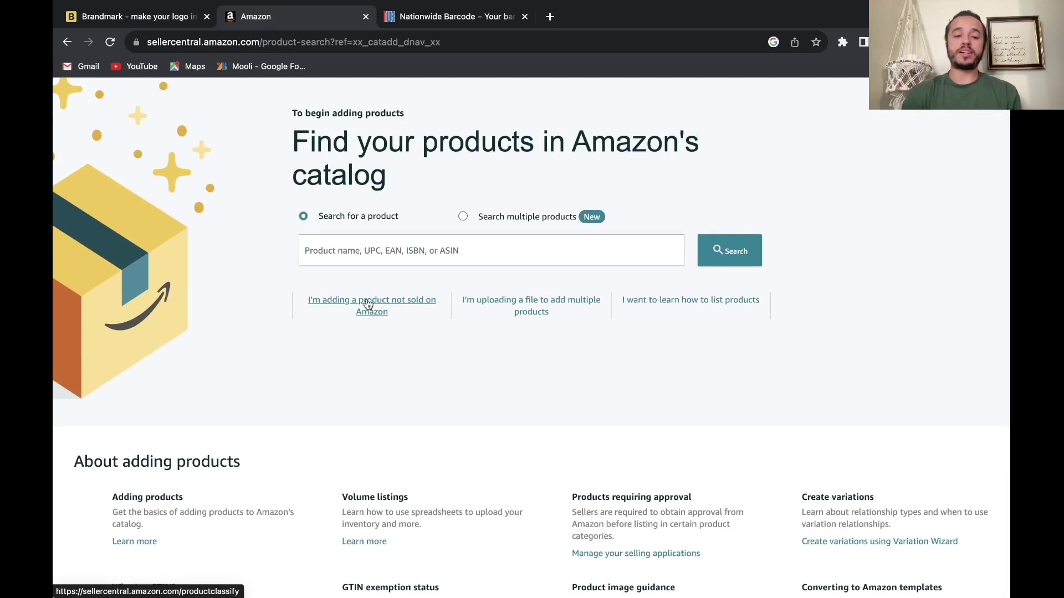
Start a new listing for a product not sold on Amazon and discard the unfinished listing draft.
left_click(369, 304)
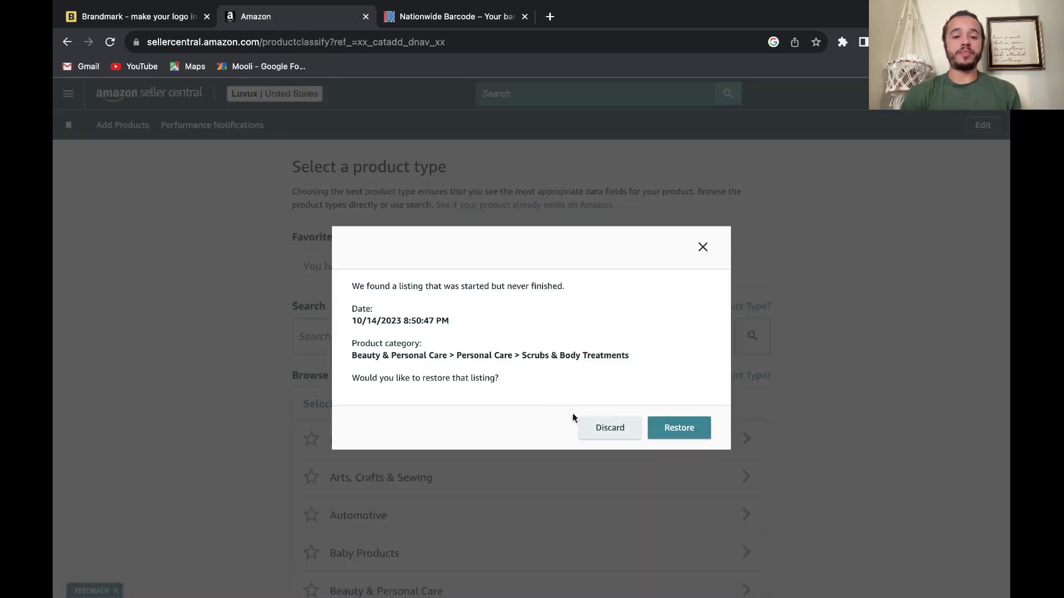
left_click(588, 424)
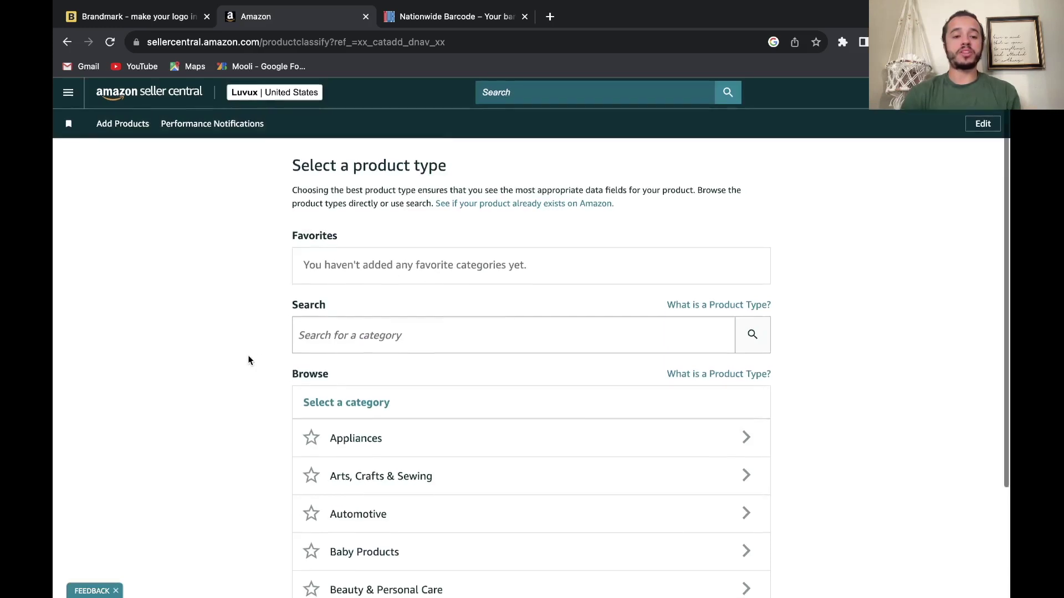
scroll(249, 360, "down", 3)
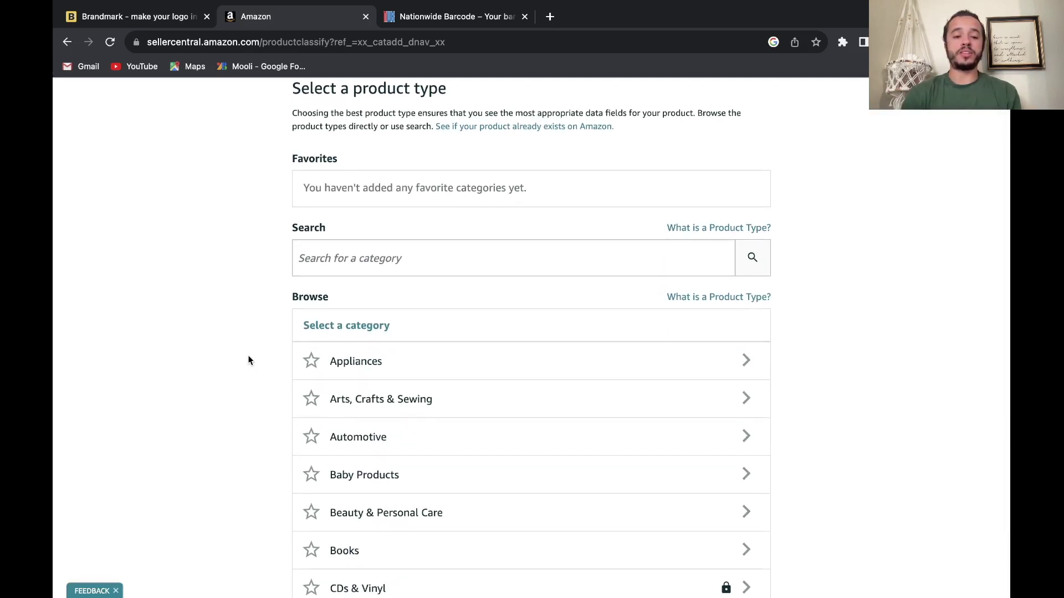
scroll(249, 360, "down", 1)
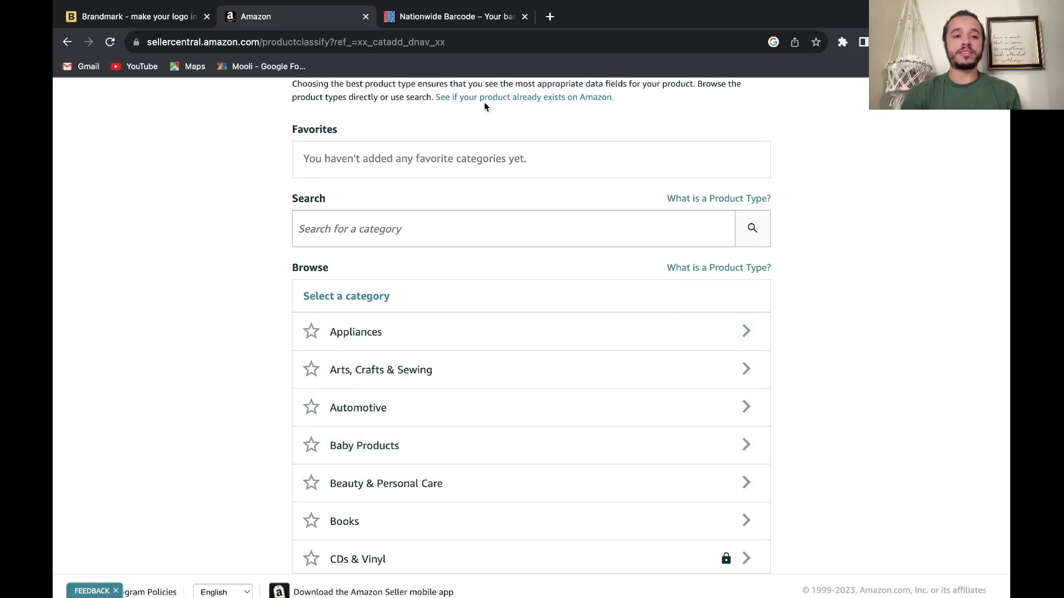
Open the Amazon storefront in a new browser tab and search for "body scrub".
left_click(549, 17)
type("ama")
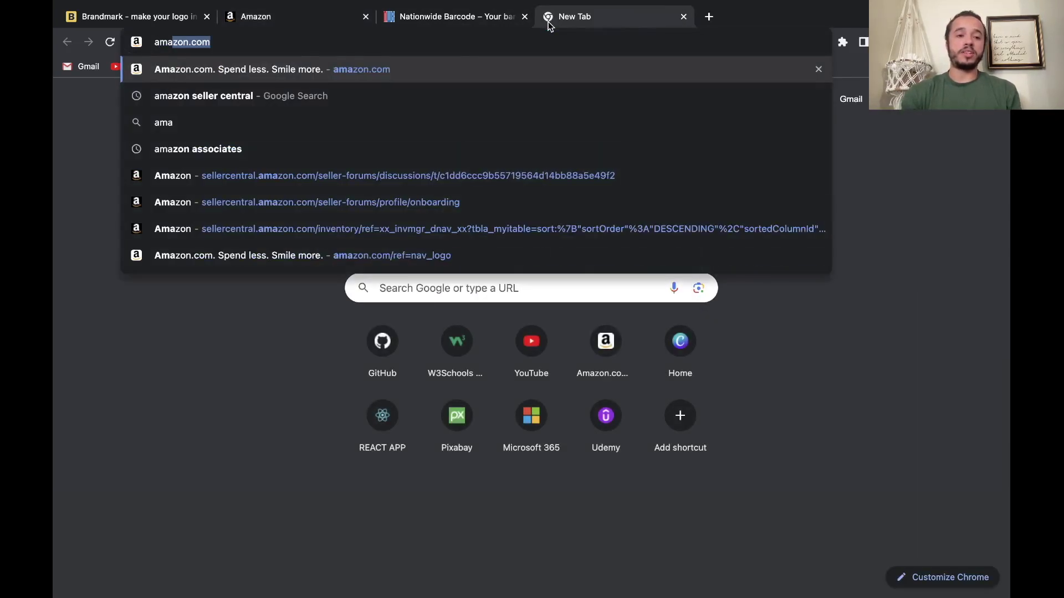
key("Return")
left_click(374, 99)
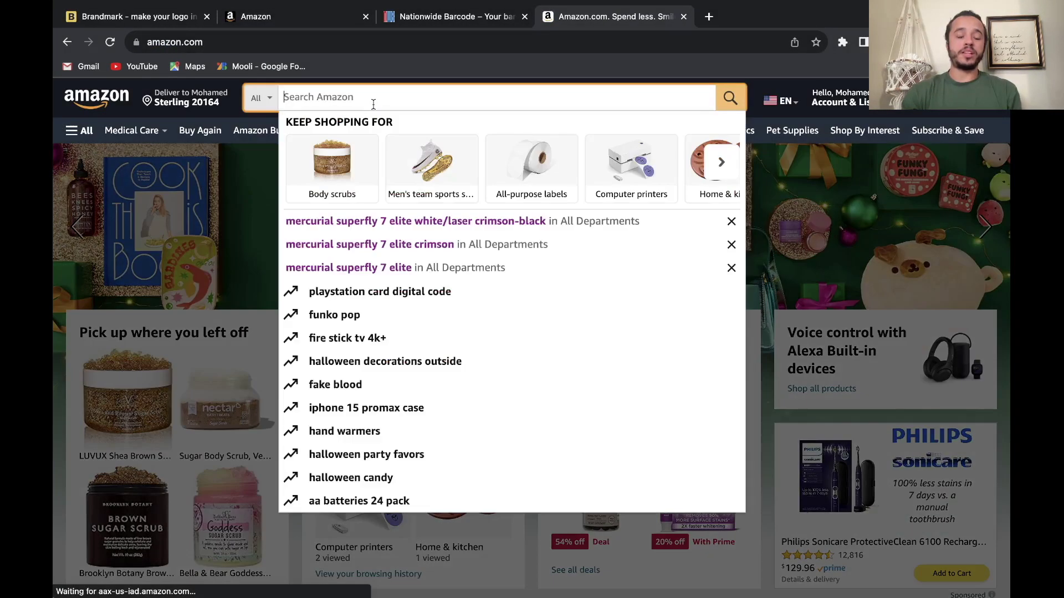
type("body")
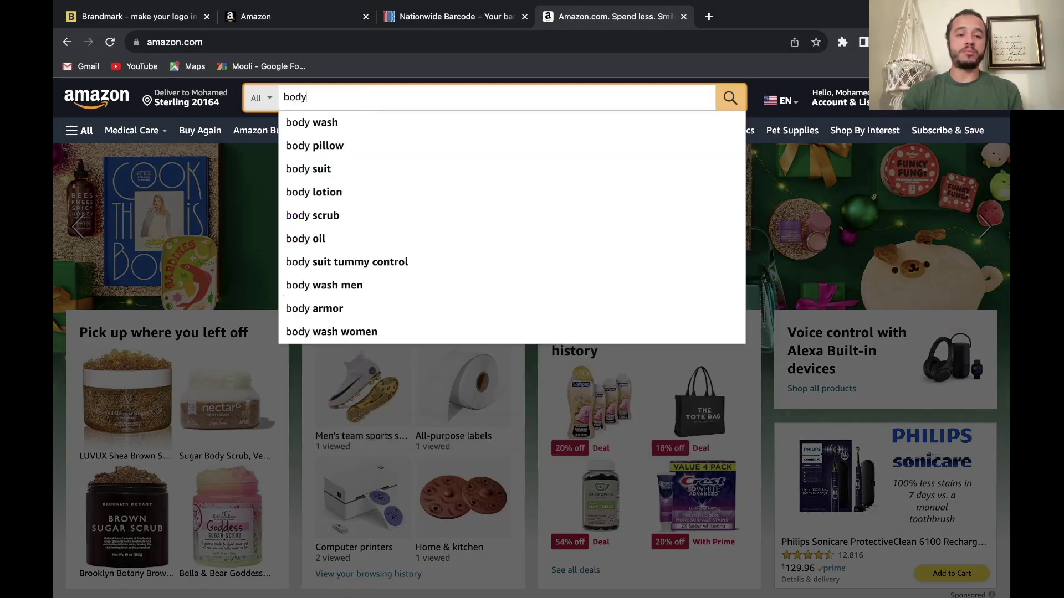
left_click(311, 216)
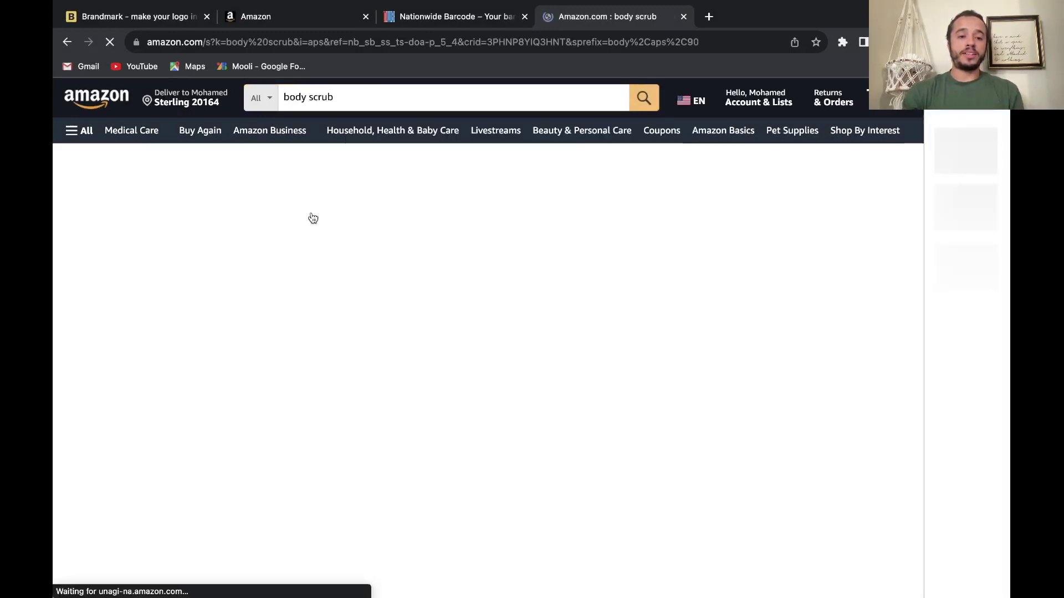
Open the Brooklyn Botany Brown Sugar Body Scrub listing and examine its Best Sellers Rank categories in the product details.
scroll(325, 419, "down", 6)
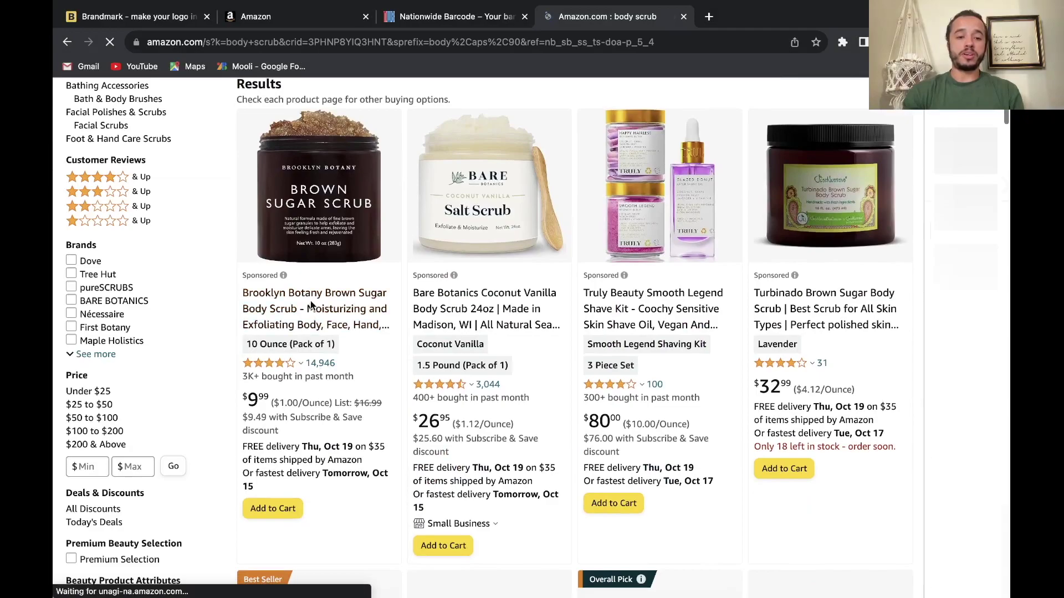
left_click(311, 306)
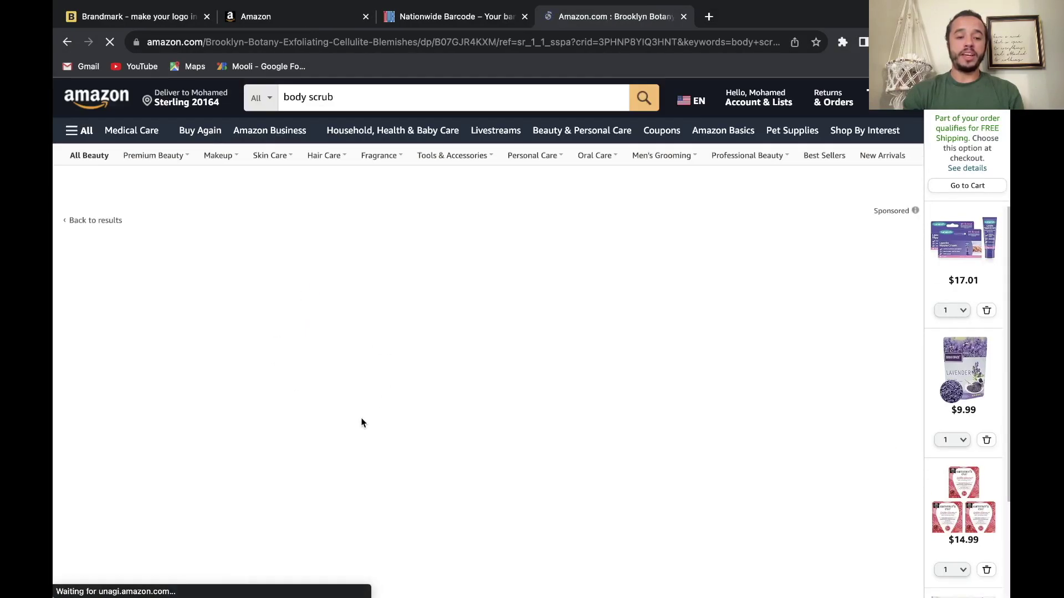
scroll(360, 422, "down", 10)
scroll(361, 422, "down", 20)
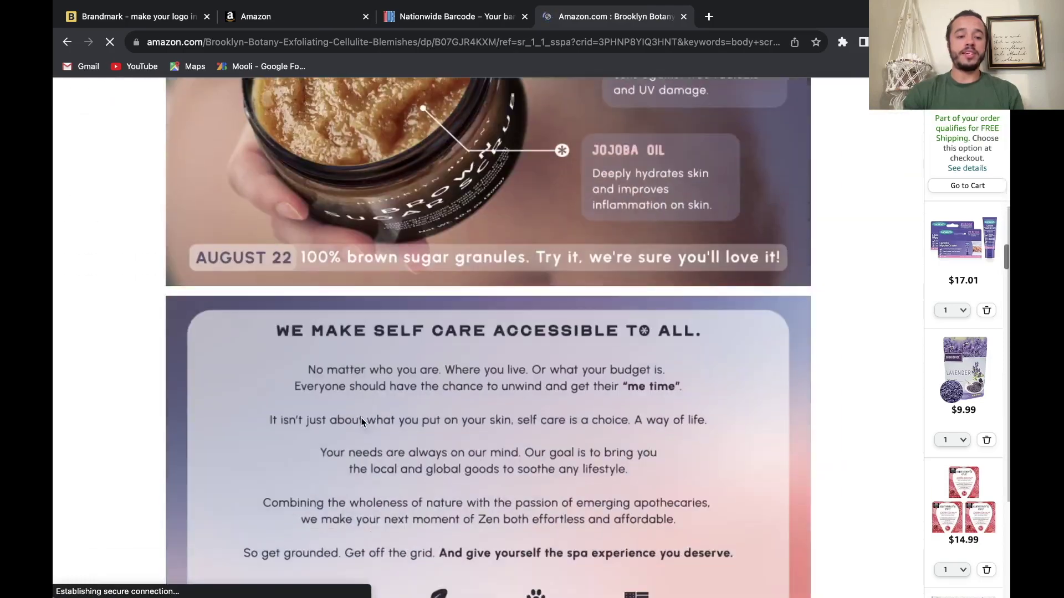
scroll(360, 423, "down", 15)
scroll(360, 423, "up", 4)
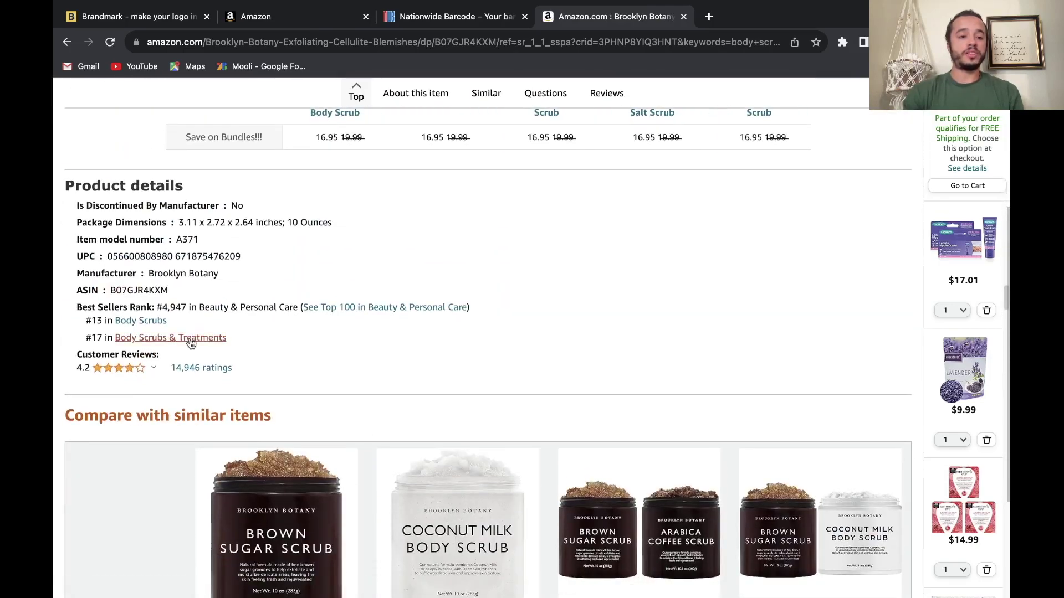
left_click_drag(76, 310, 310, 341)
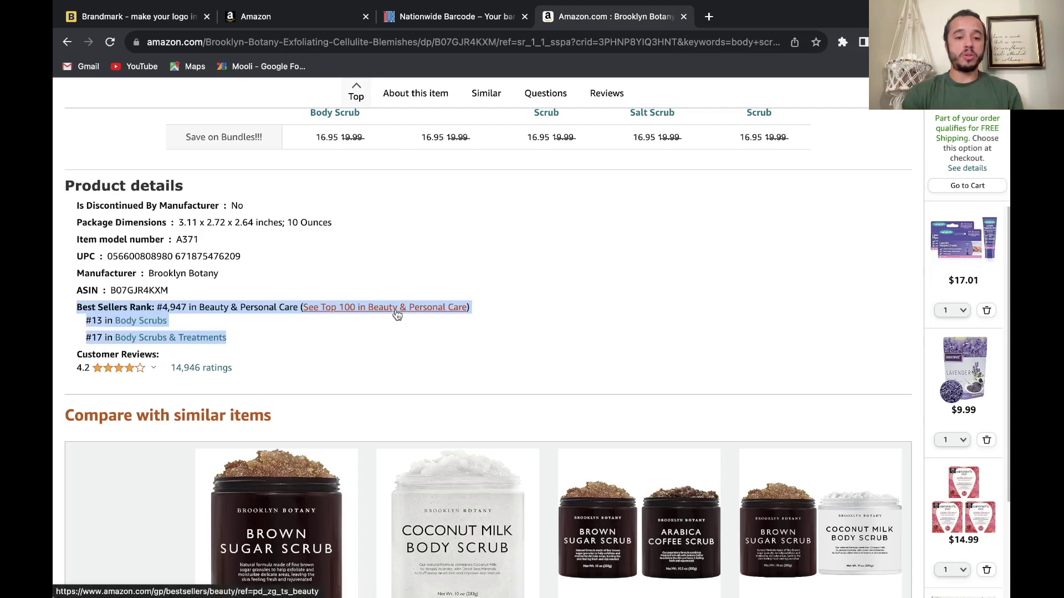
Return to Seller Central and select the product type Beauty & Personal Care > Personal Care > Scrubs & Body Treatments.
left_click(303, 20)
scroll(356, 372, "down", 2)
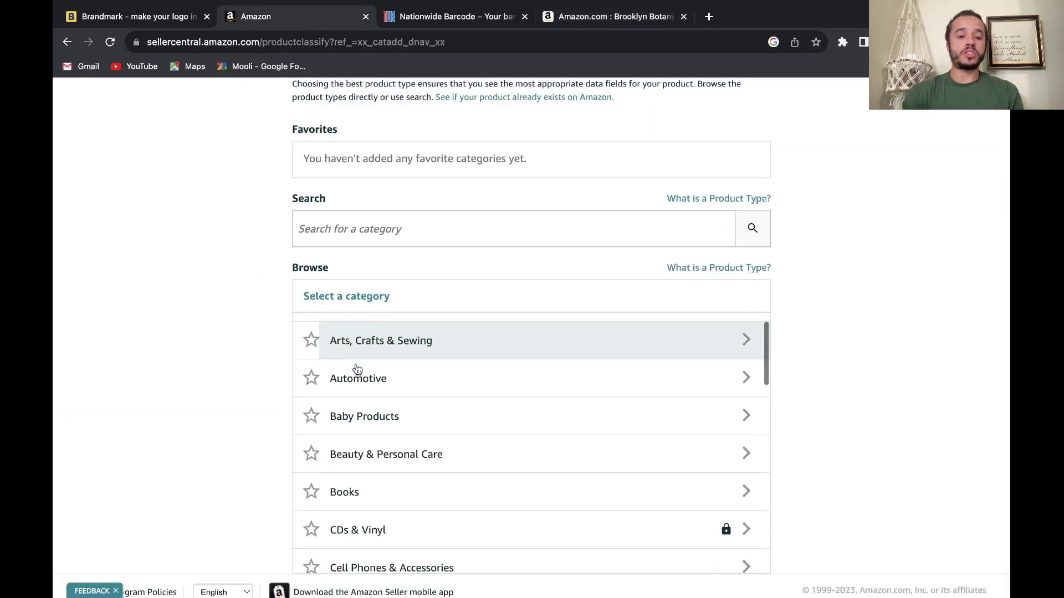
left_click(476, 432)
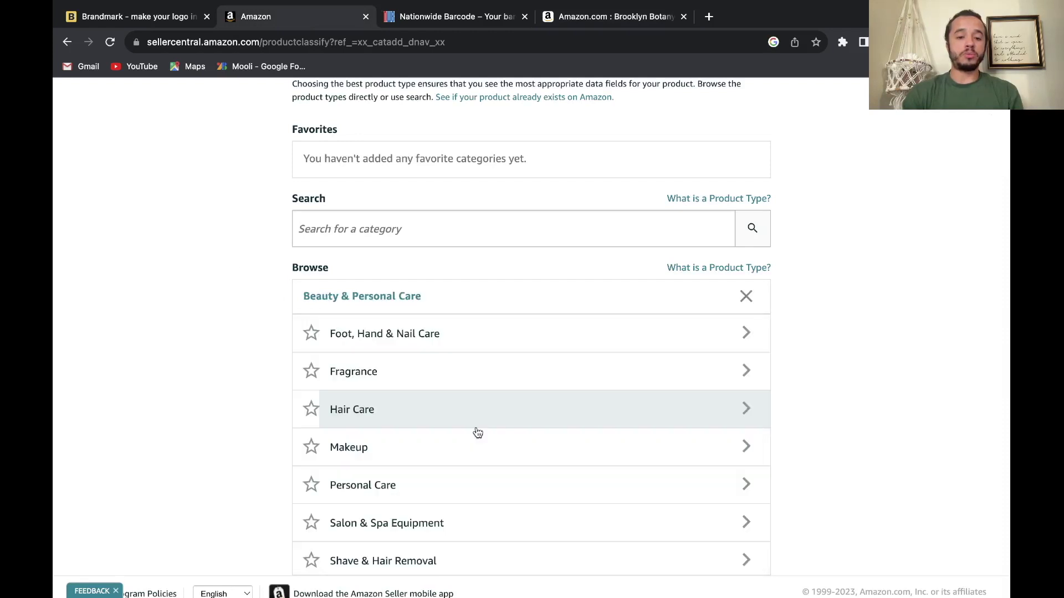
scroll(477, 433, "down", 2)
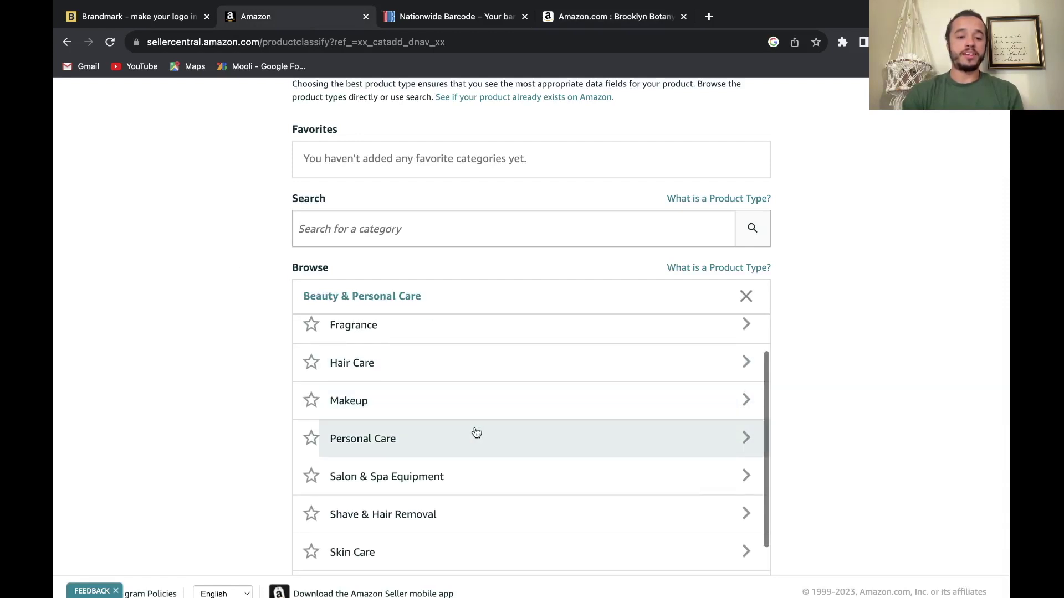
left_click(469, 438)
scroll(475, 533, "down", 2)
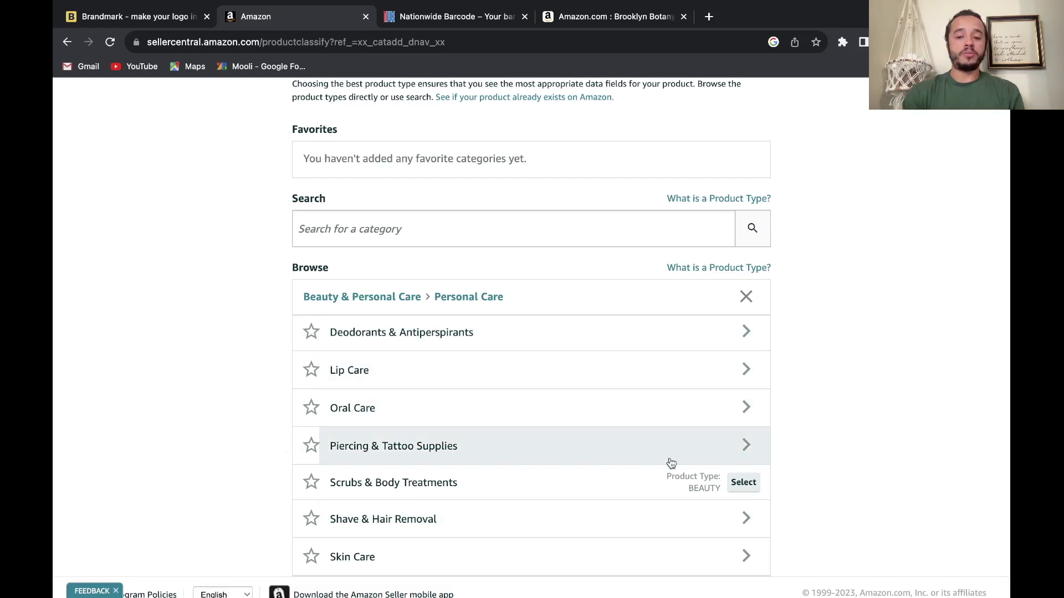
left_click(737, 486)
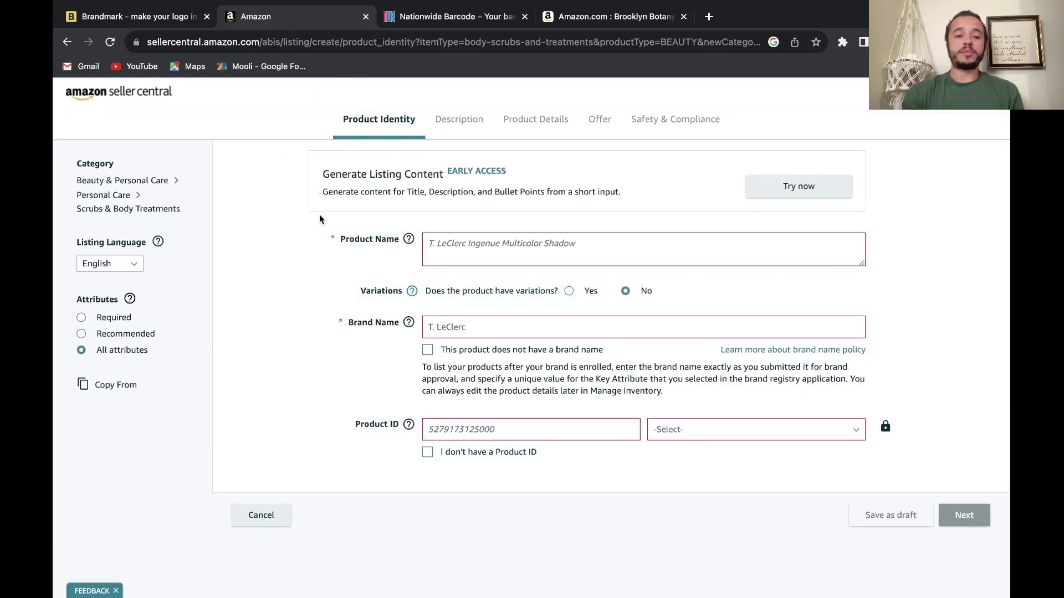
Examine the full product title on the Brooklyn Botany body scrub listing as a naming reference.
left_click(455, 249)
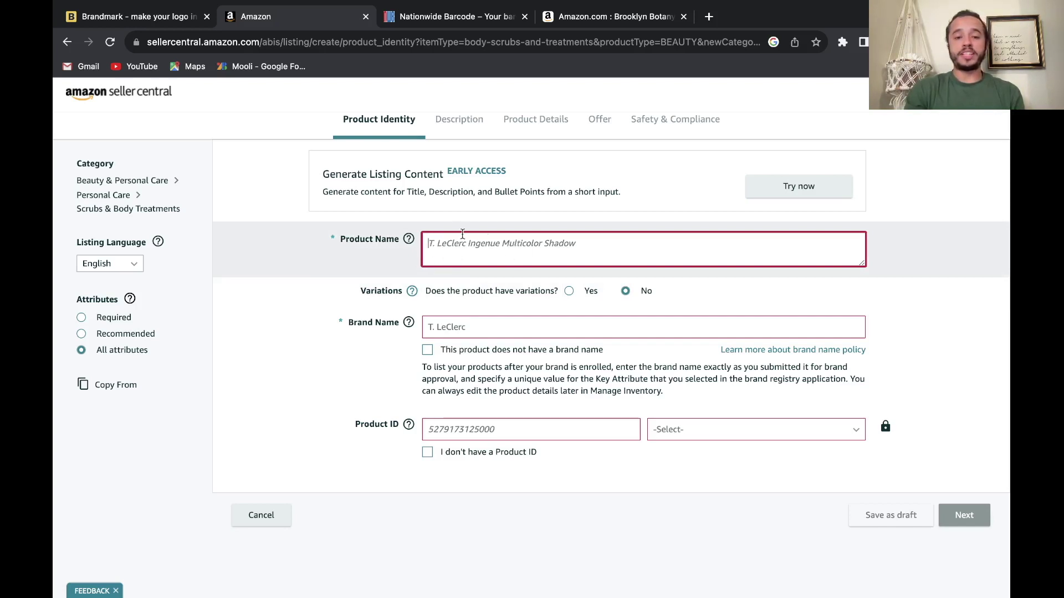
left_click(588, 20)
scroll(399, 346, "up", 20)
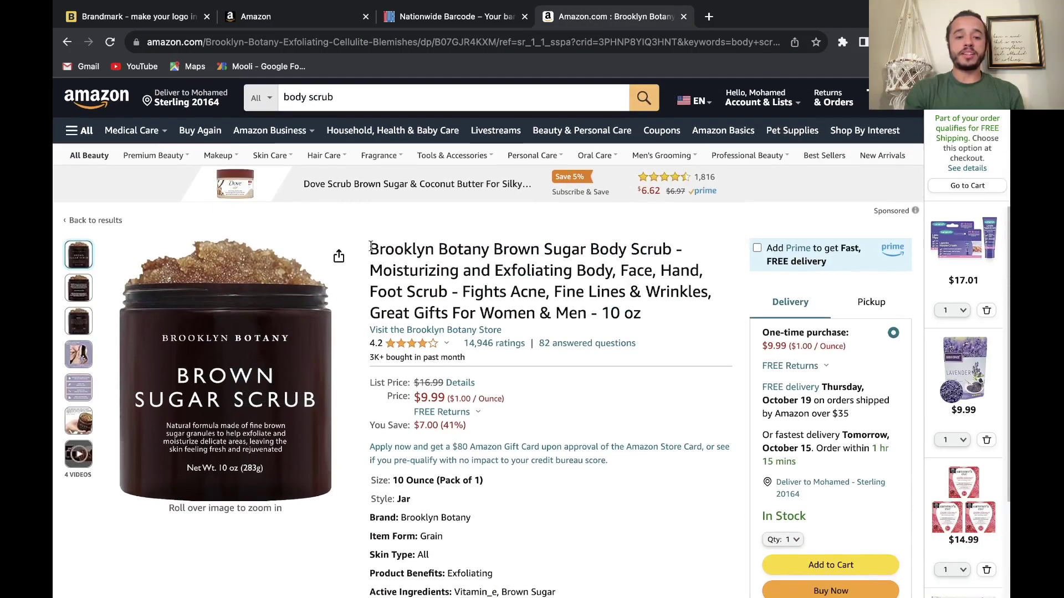
left_click_drag(371, 246, 645, 310)
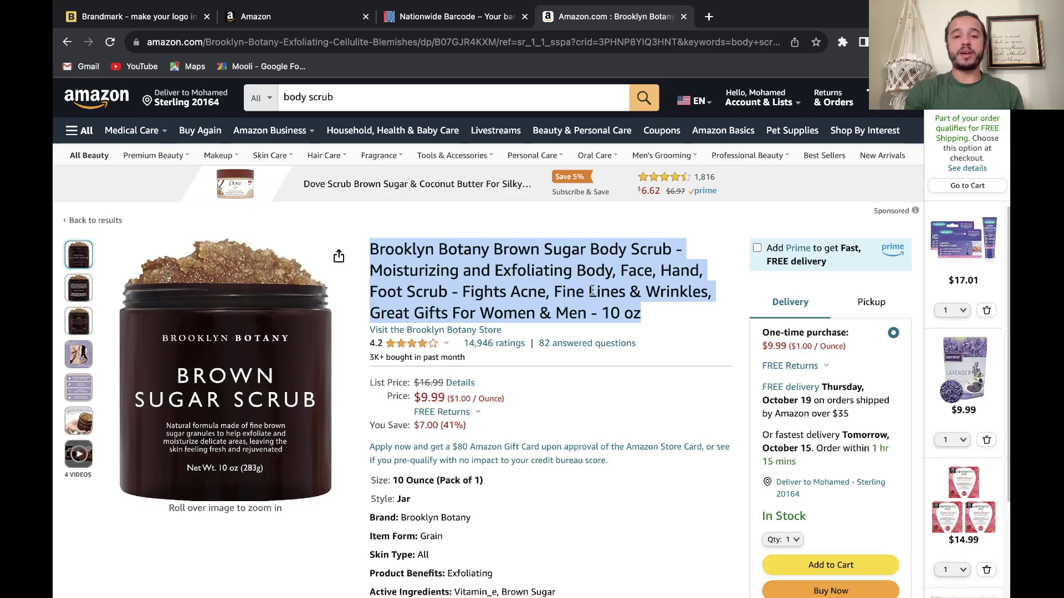
mouse_move(377, 6)
Return to the listing form in Seller Central and set the product name to "Body scrub".
left_click(263, 51)
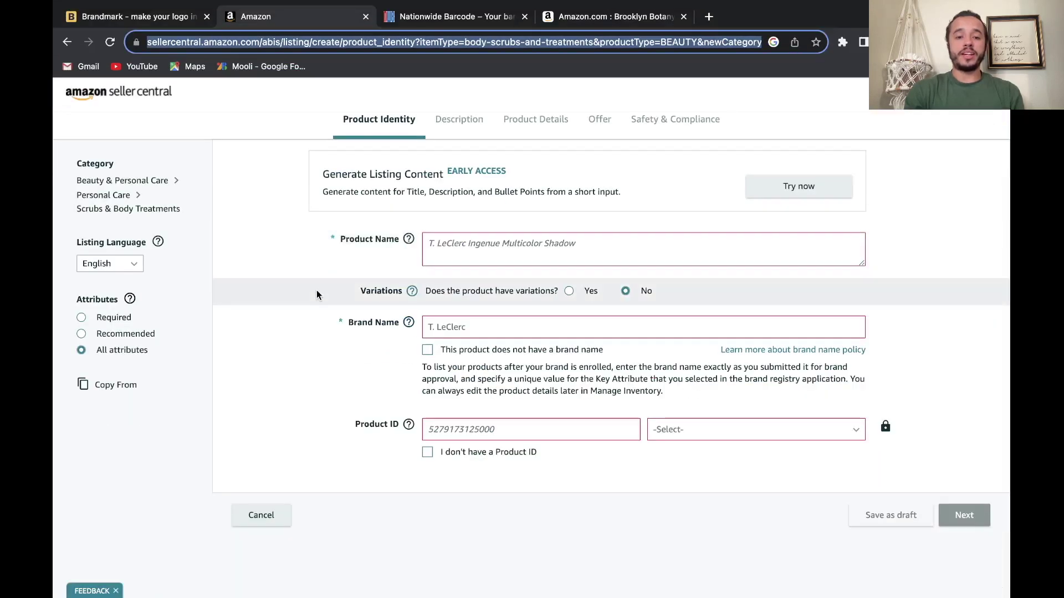
left_click(501, 256)
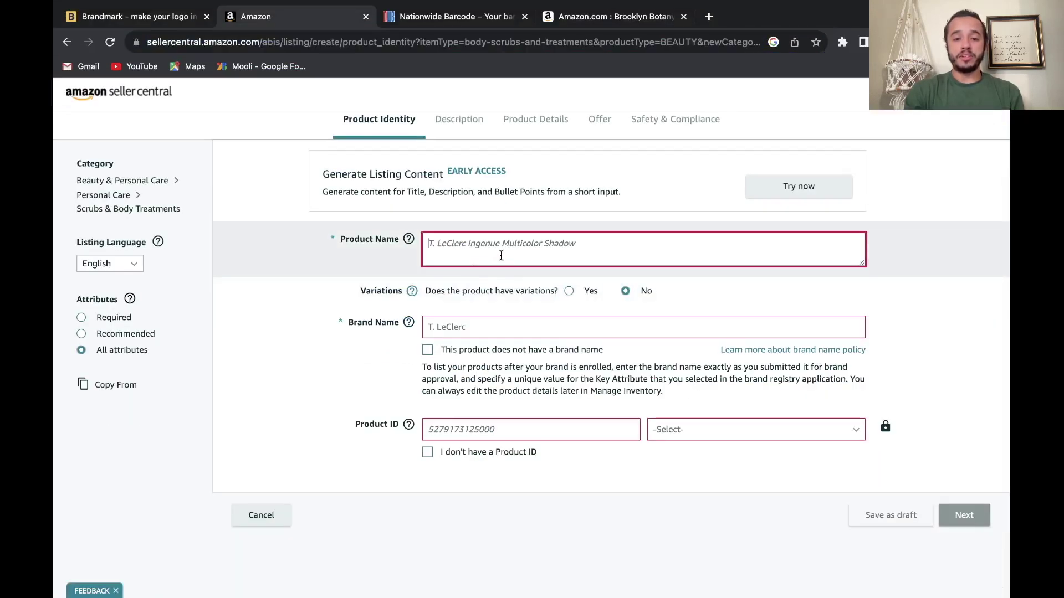
type("Body scrub")
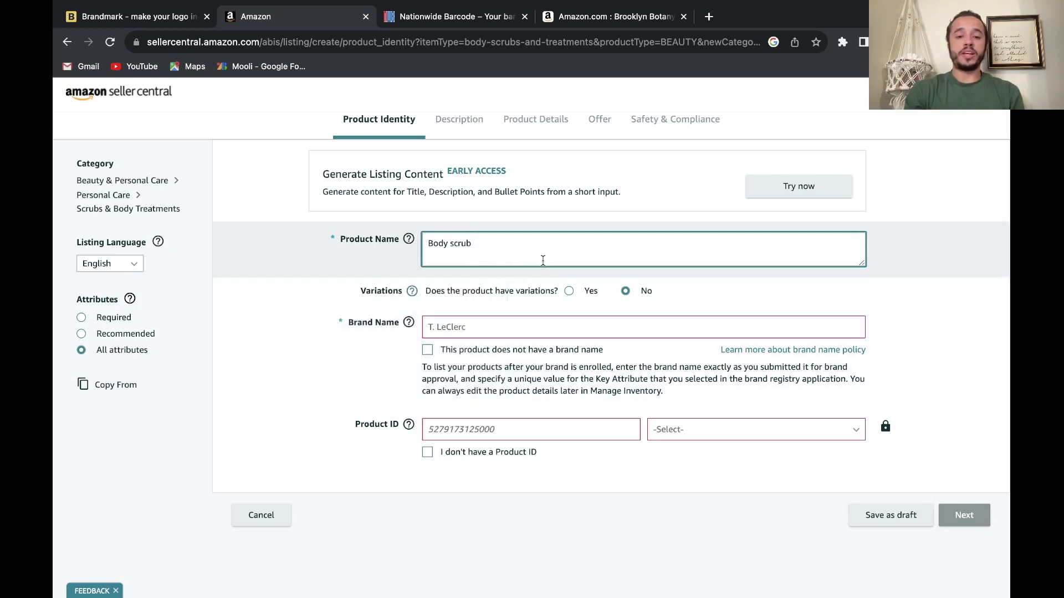
left_click(337, 271)
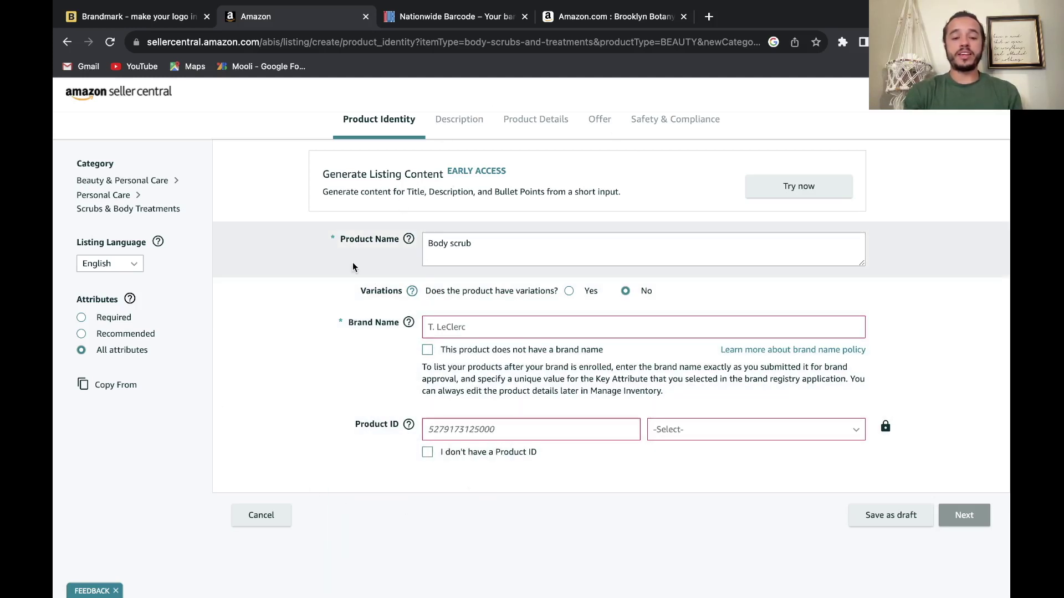
Read the help text for the Brand Name field and check its suggested brands.
left_click(455, 328)
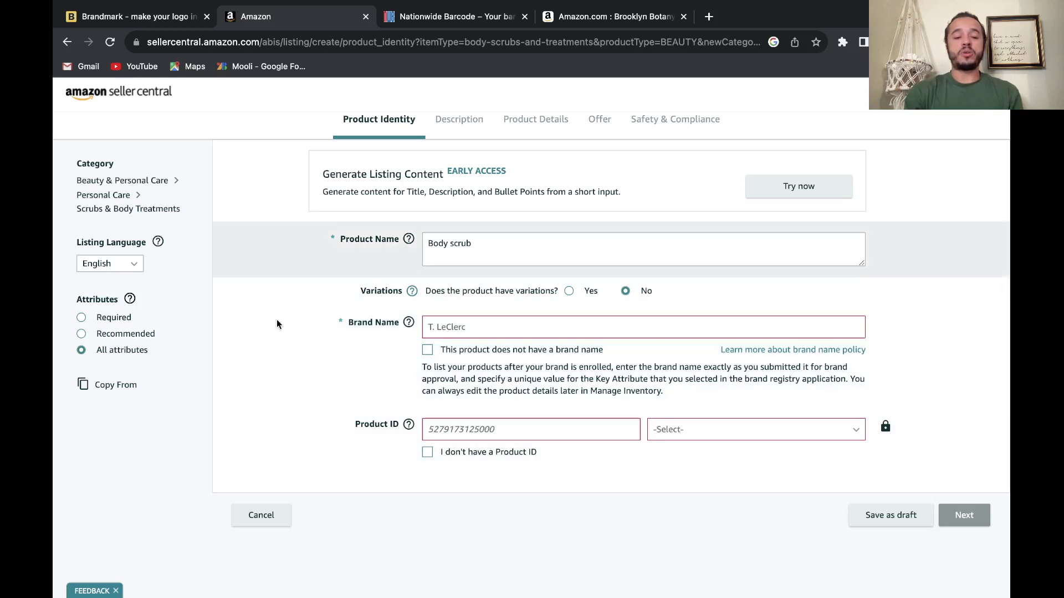
left_click(408, 322)
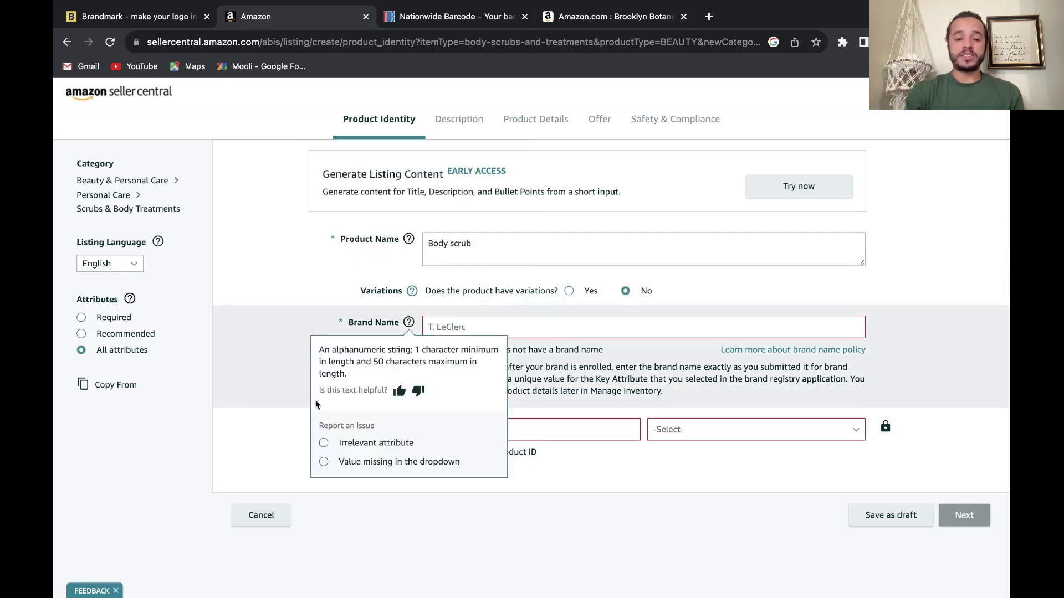
left_click(553, 334)
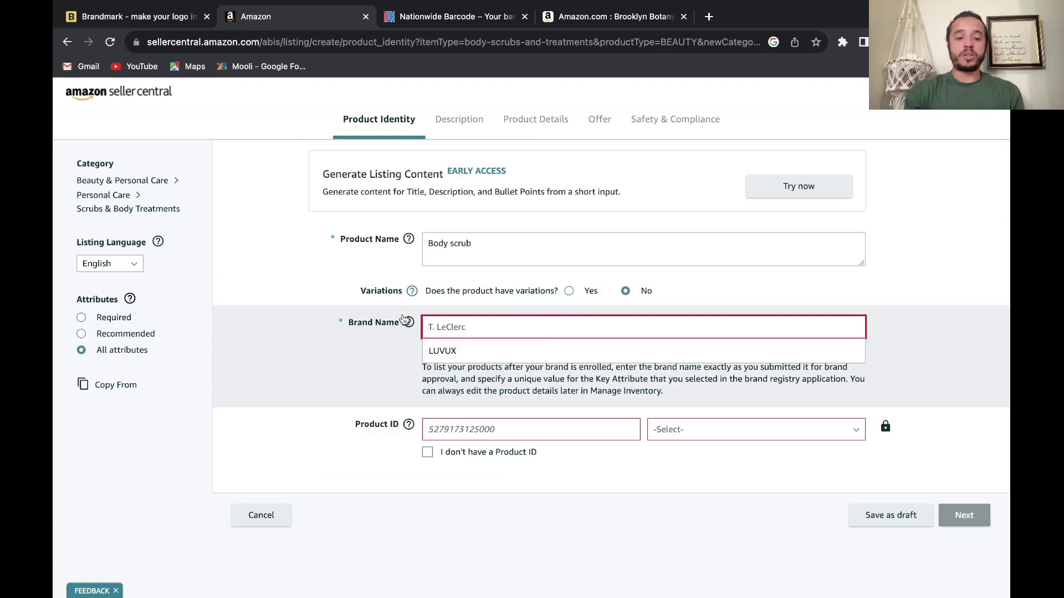
left_click(449, 338)
left_click(314, 365)
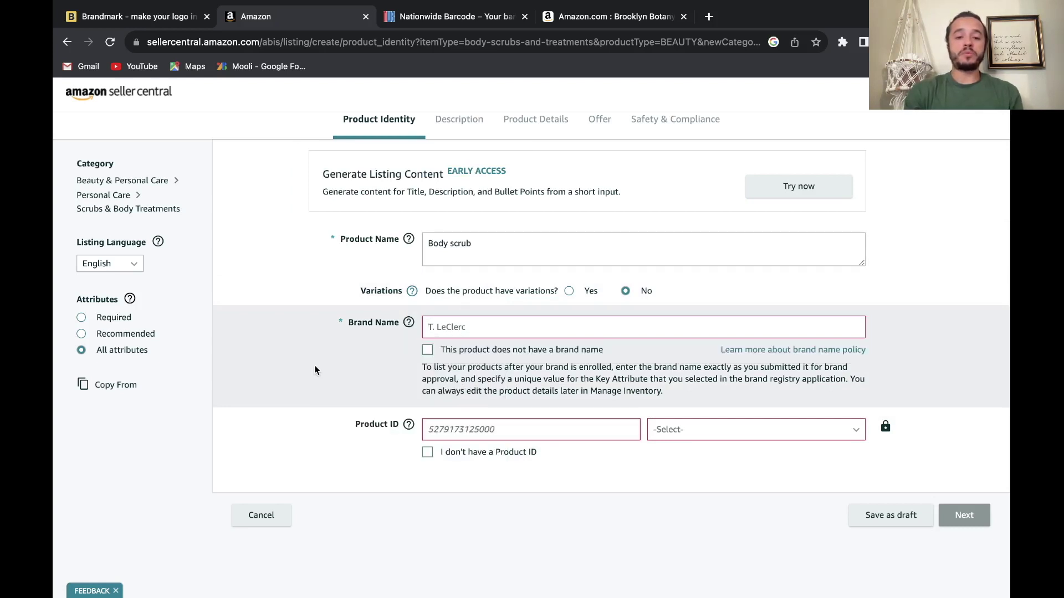
left_click(492, 333)
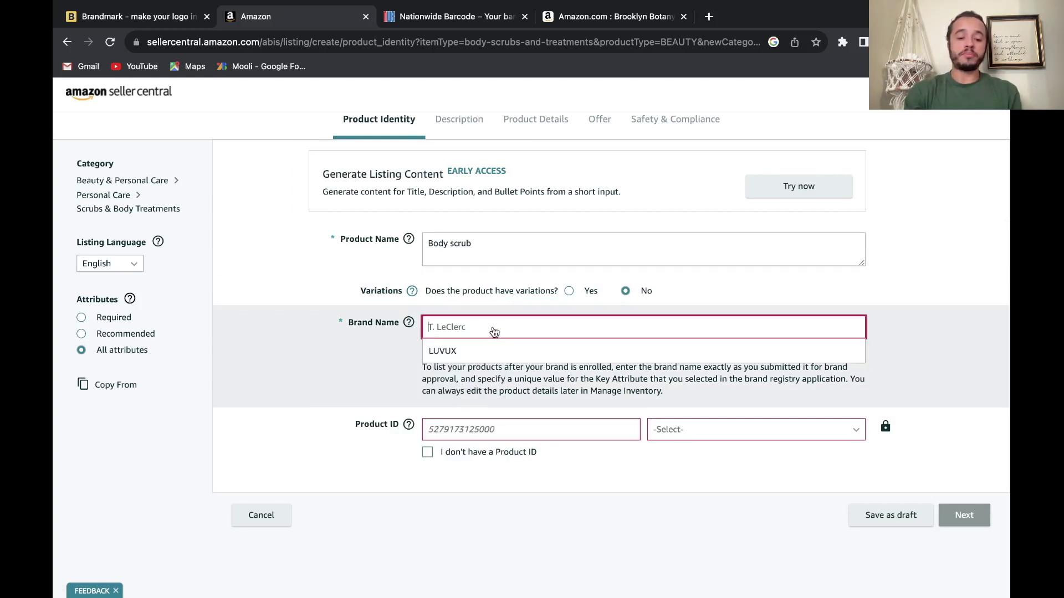
type("Ku")
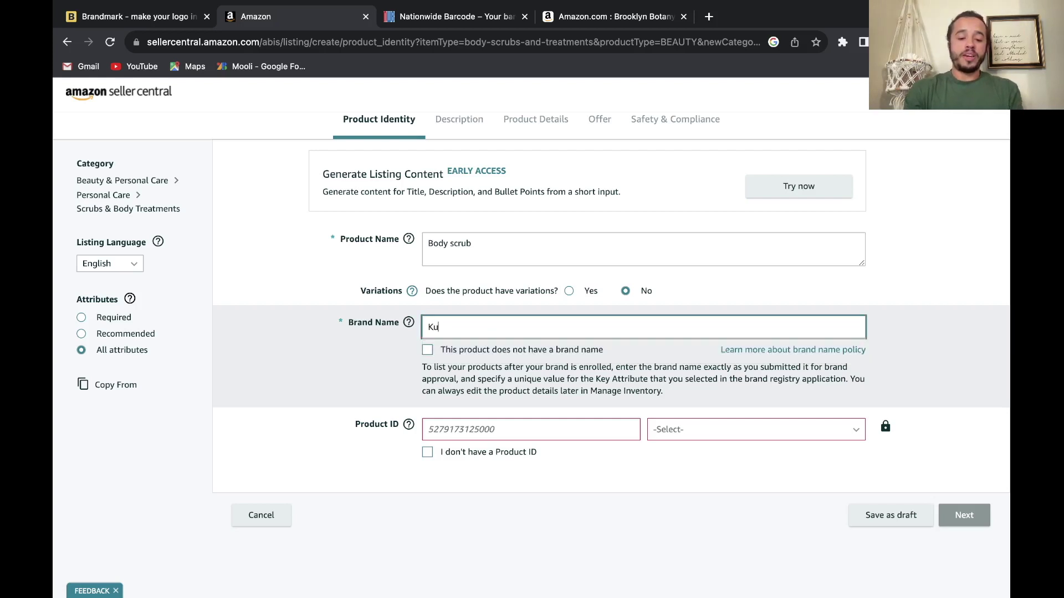
type("s")
key("BackSpace")
key("BackSpace")
type("asturi")
Check the brand spelling on the Brandmark logo, and set the listing's brand name to "Kasturi".
left_click(141, 16)
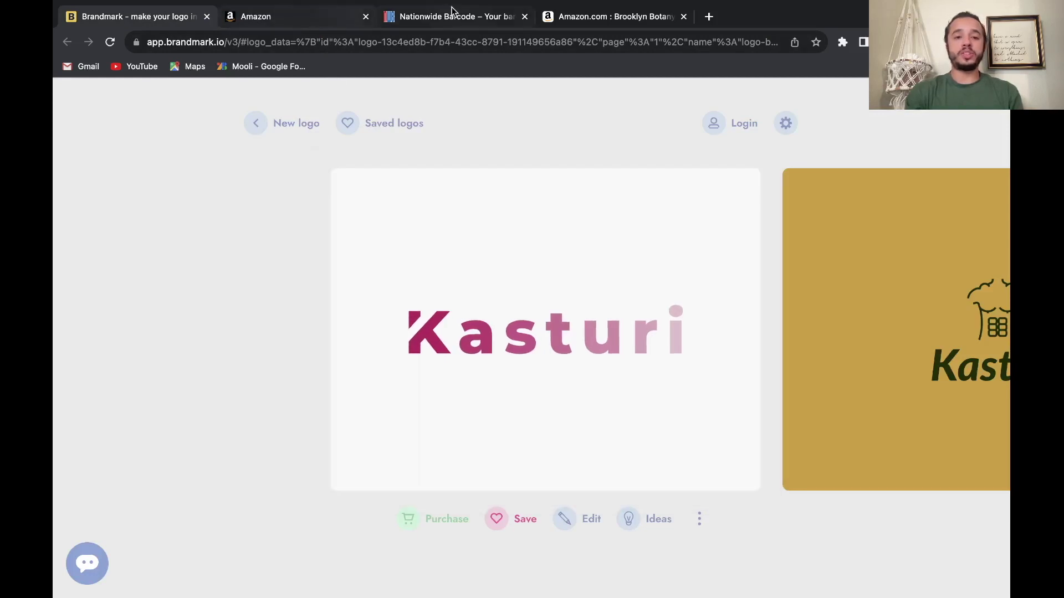
left_click(283, 19)
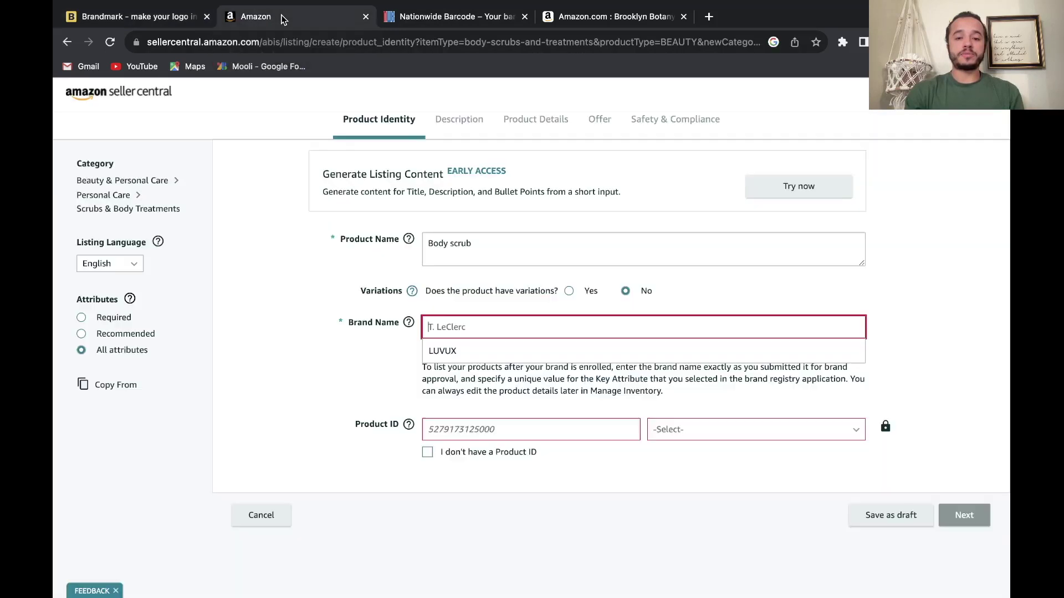
type("Kasturi")
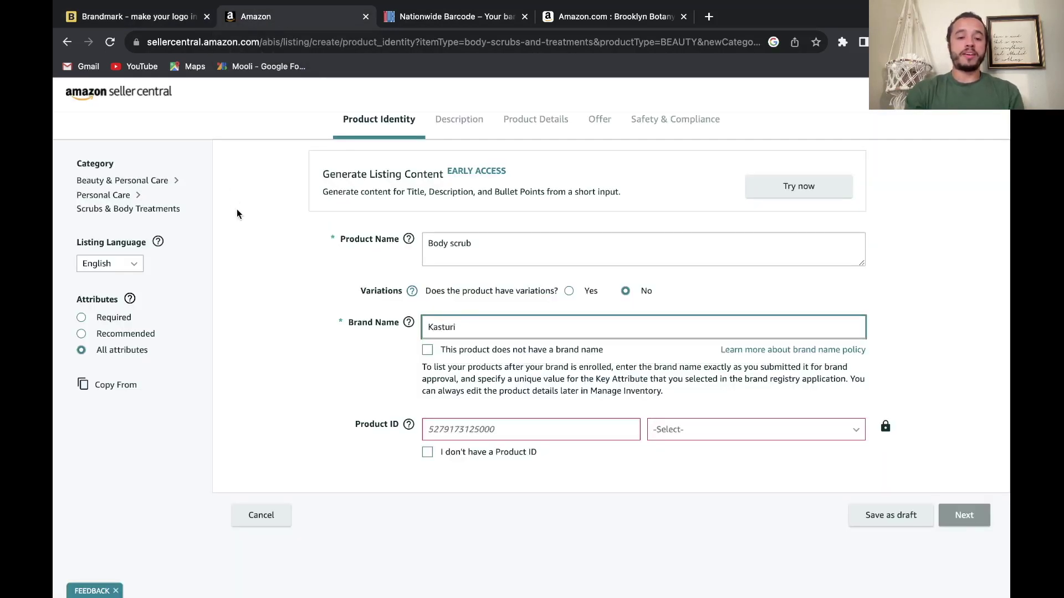
left_click(324, 362)
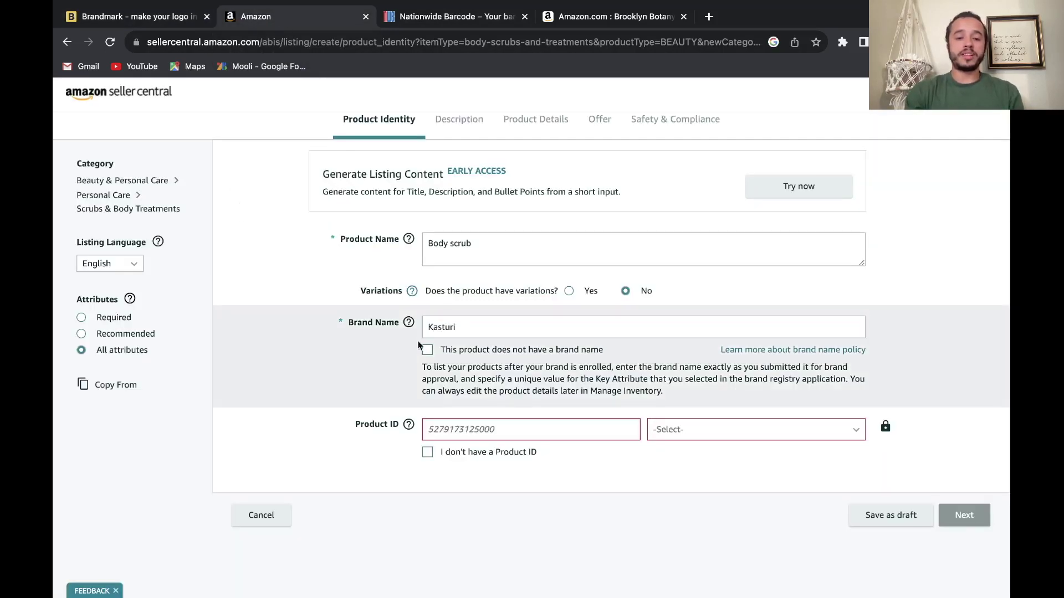
Check the accepted Product ID types for the listing, and examine the UPC/EAN pricing and included services on the Nationwide Barcode homepage.
mouse_move(364, 439)
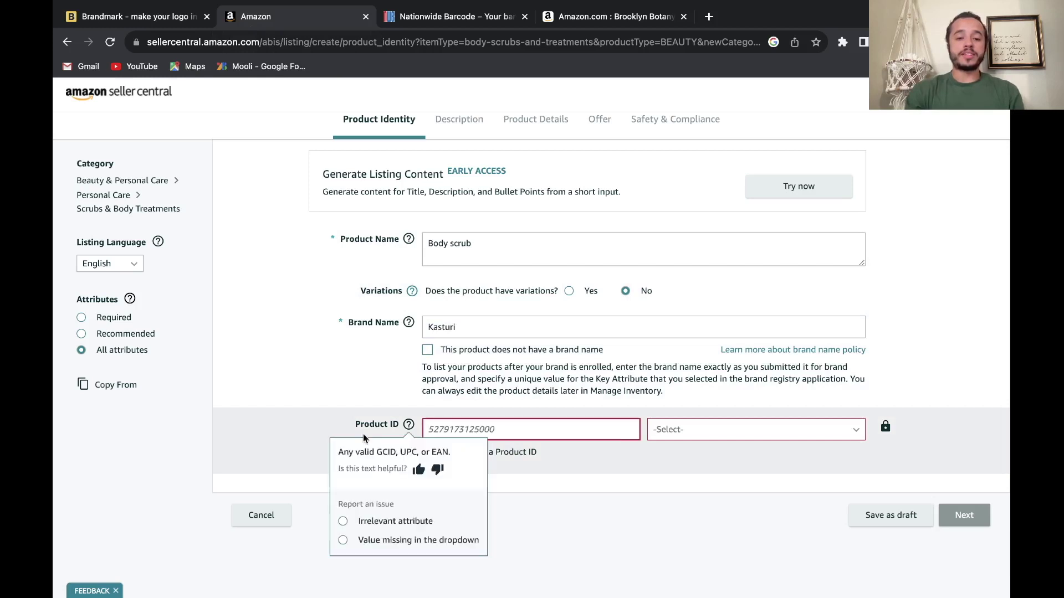
left_click(471, 428)
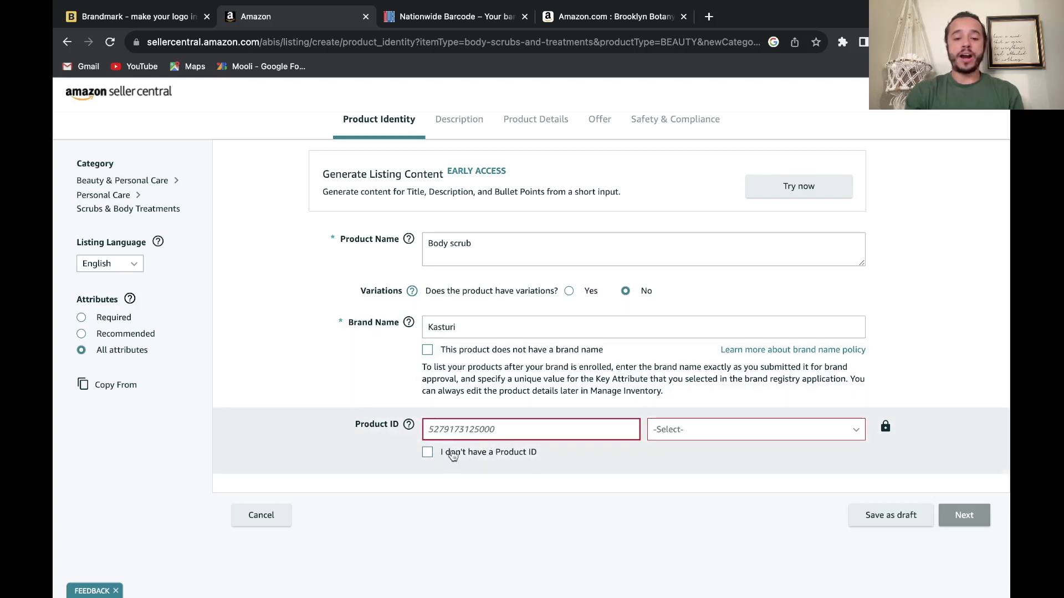
left_click(433, 18)
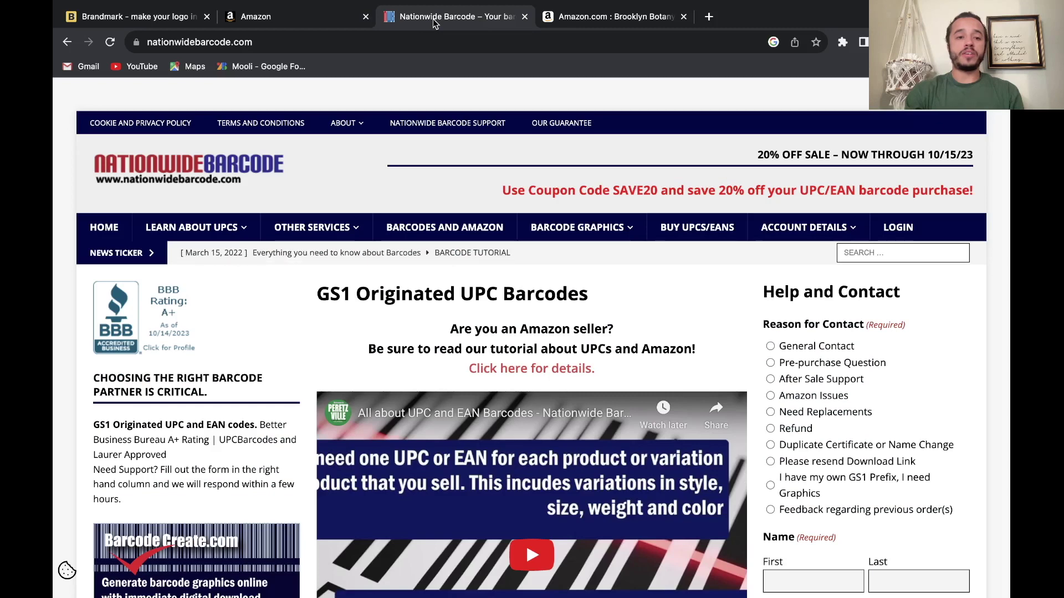
scroll(223, 189, "down", 1)
mouse_move(312, 222)
scroll(386, 309, "down", 6)
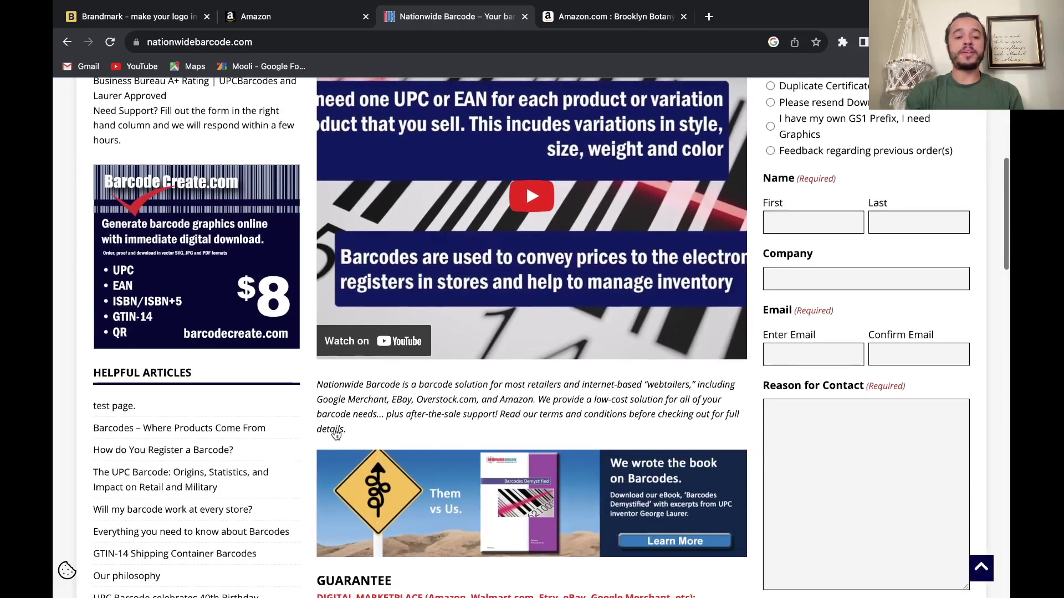
scroll(336, 435, "down", 5)
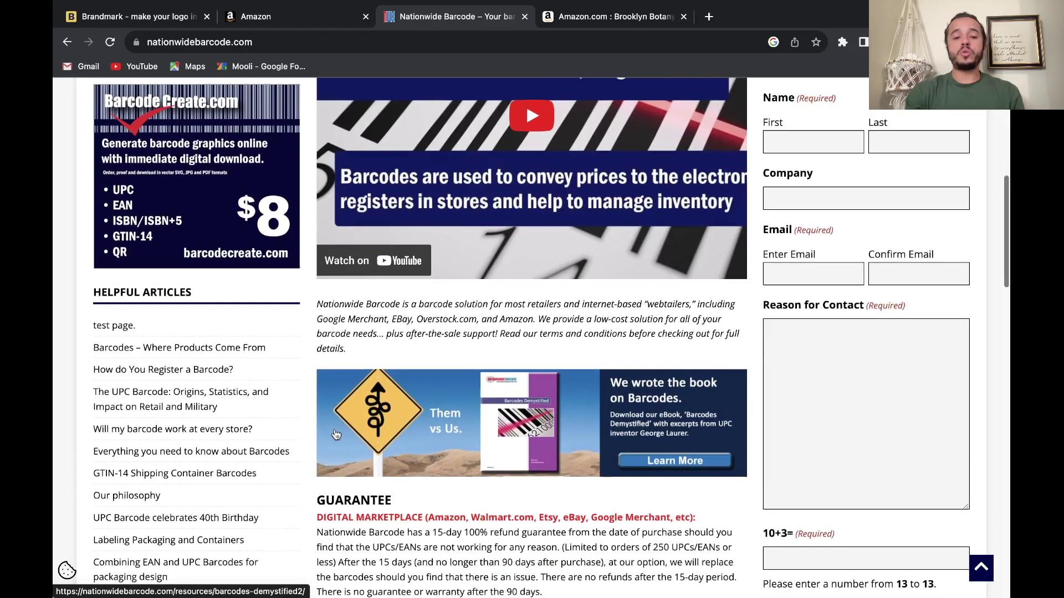
scroll(336, 434, "down", 10)
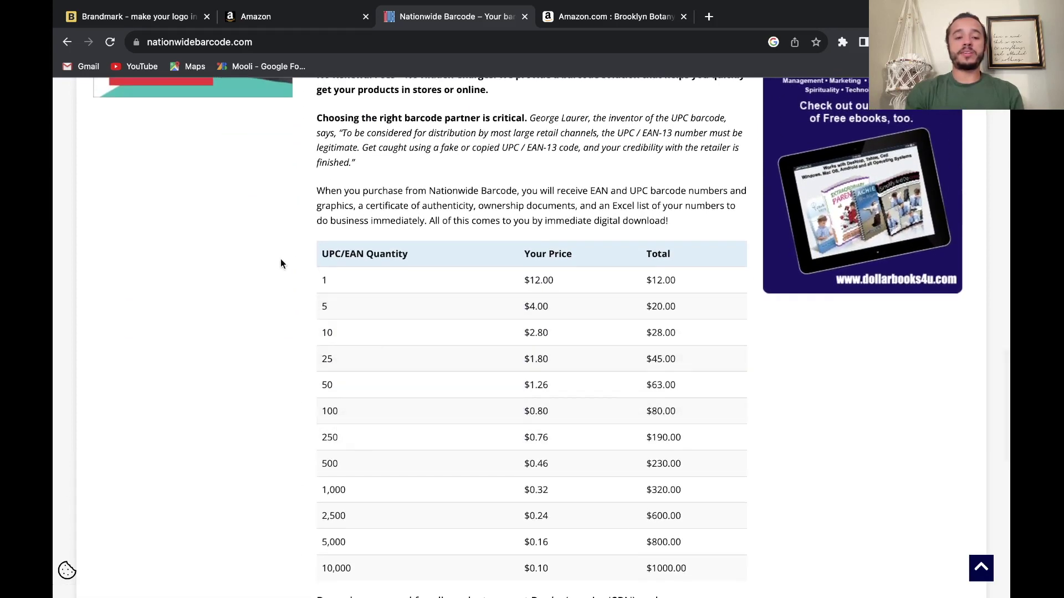
scroll(250, 423, "down", 5)
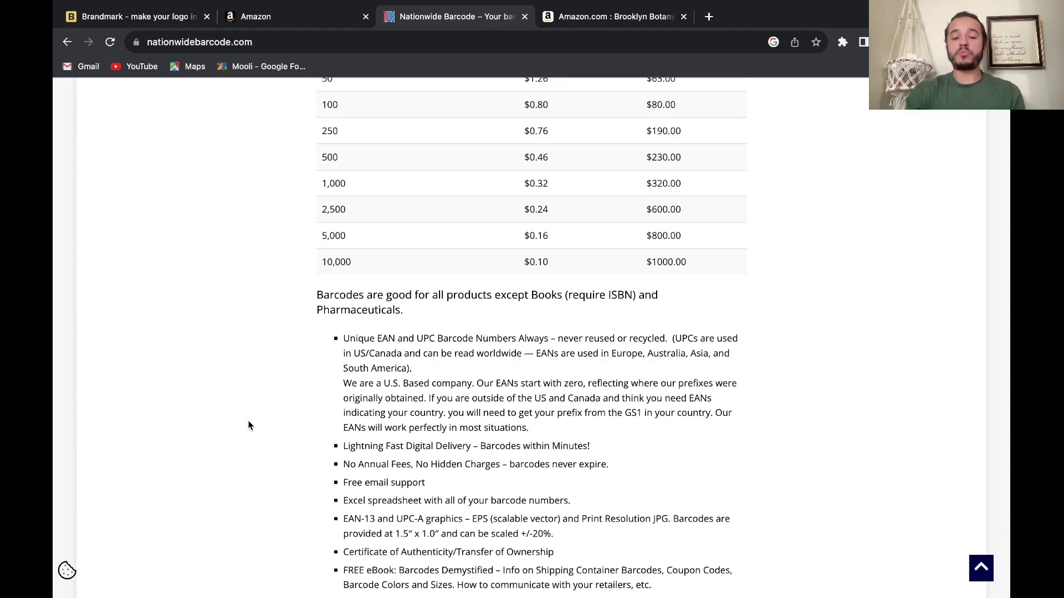
scroll(249, 425, "down", 5)
scroll(248, 425, "up", 2)
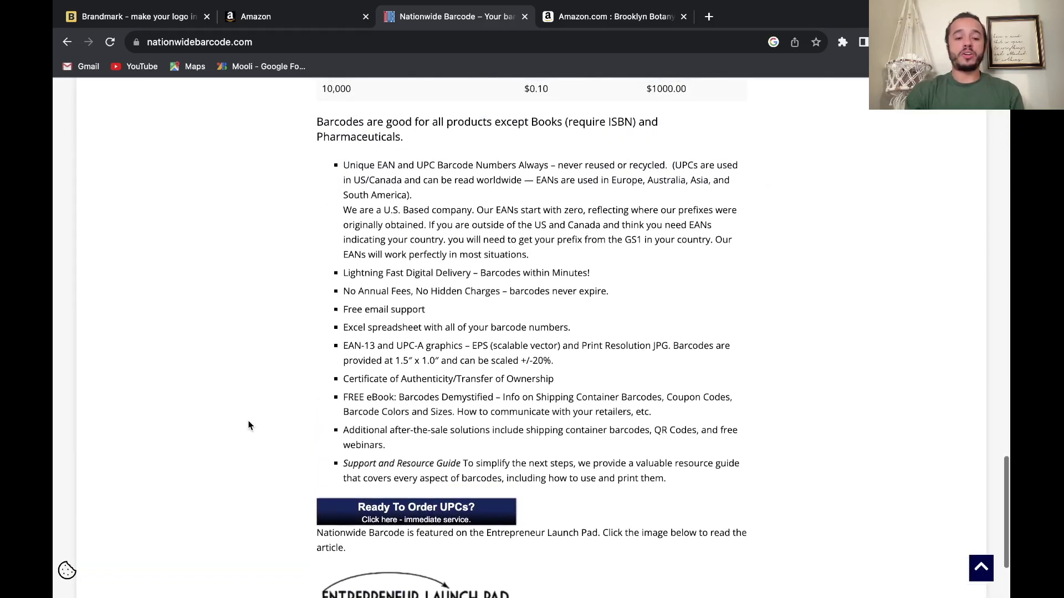
scroll(249, 425, "up", 20)
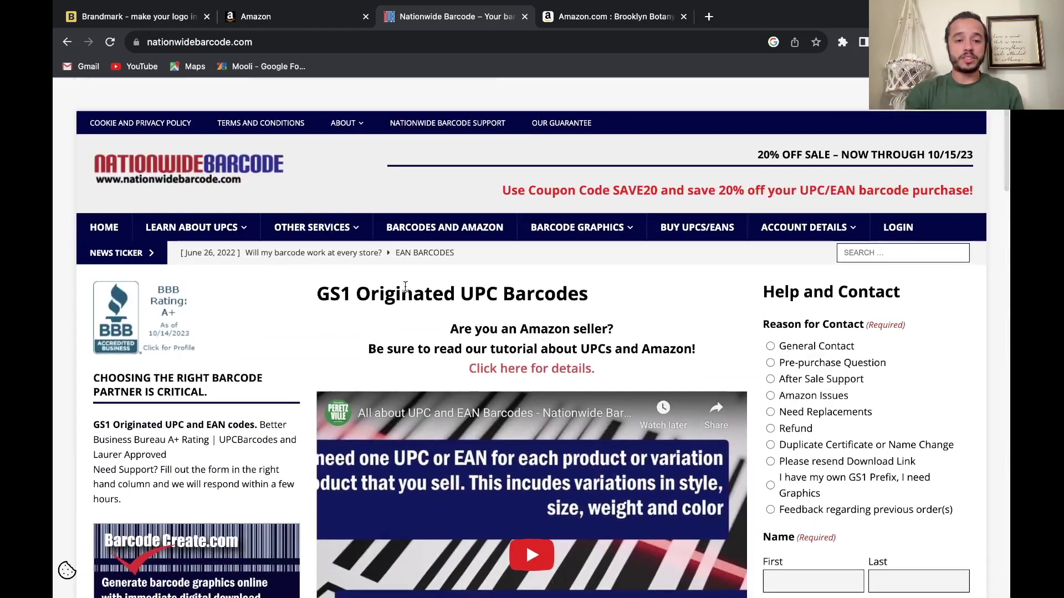
Open Nationwide Barcode's page on barcodes and Amazon, and read its GS1 guidance, error code fixes and volume pricing.
left_click(444, 230)
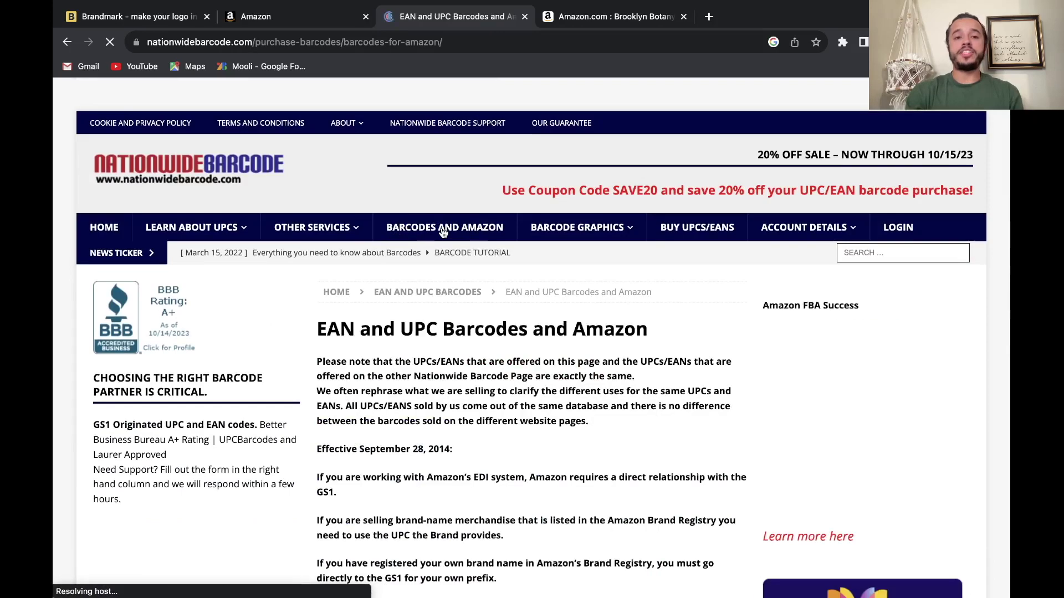
scroll(423, 323, "down", 15)
scroll(424, 322, "down", 20)
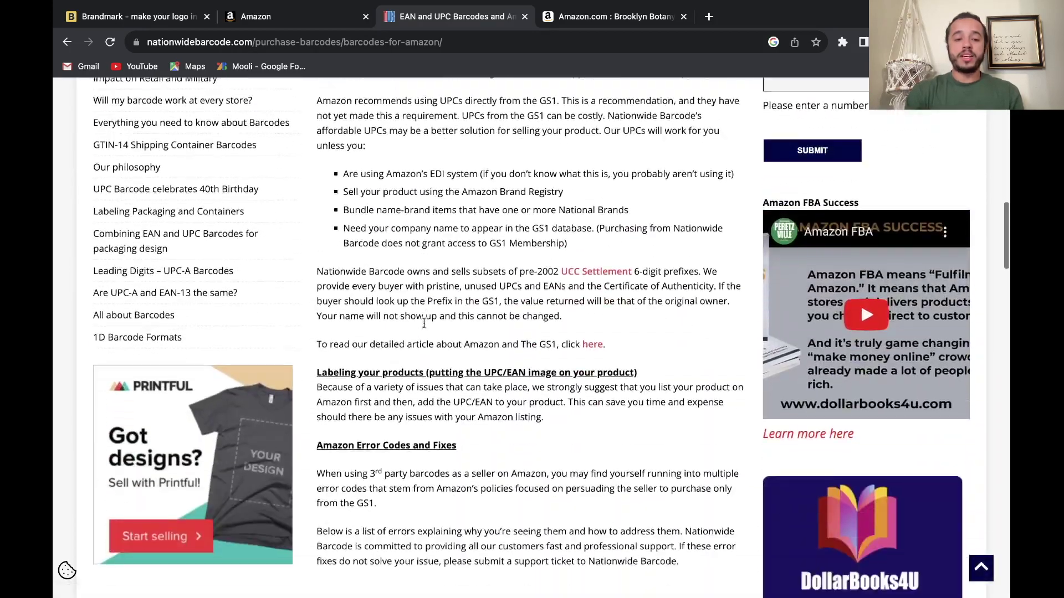
scroll(423, 322, "down", 20)
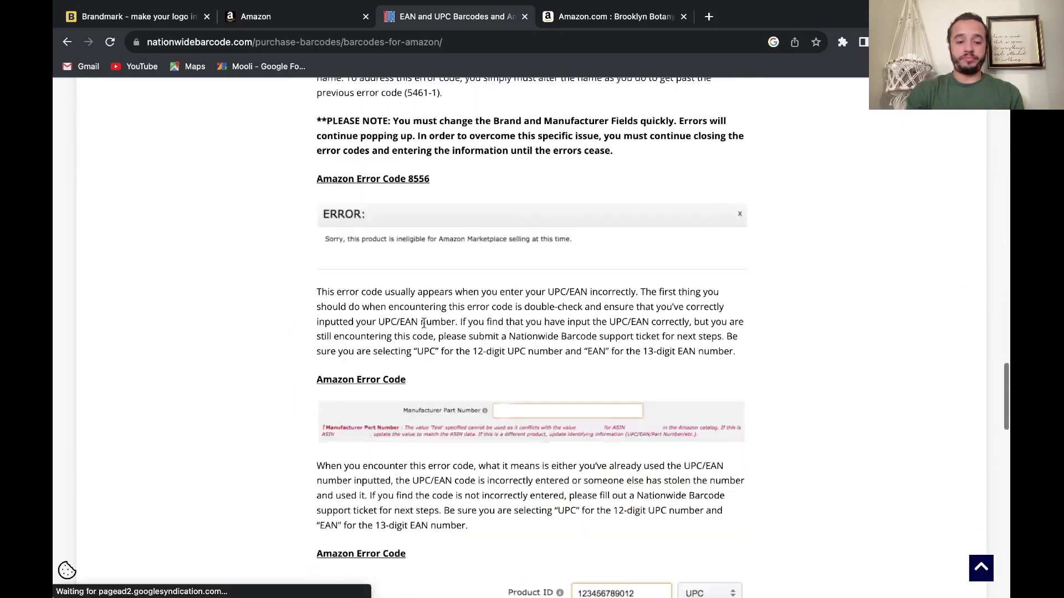
scroll(424, 326, "up", 2)
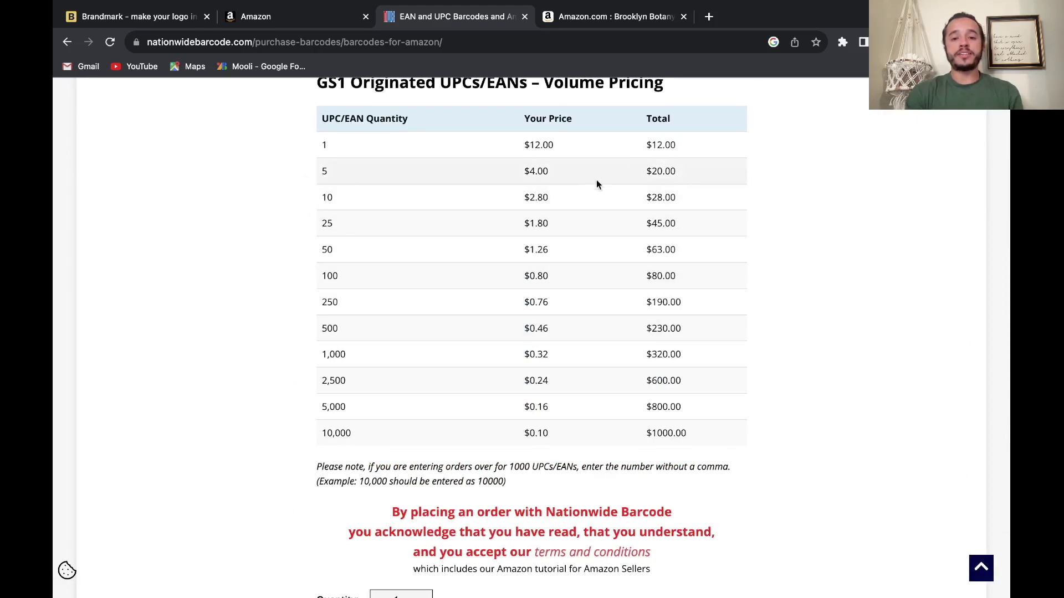
scroll(632, 205, "down", 4)
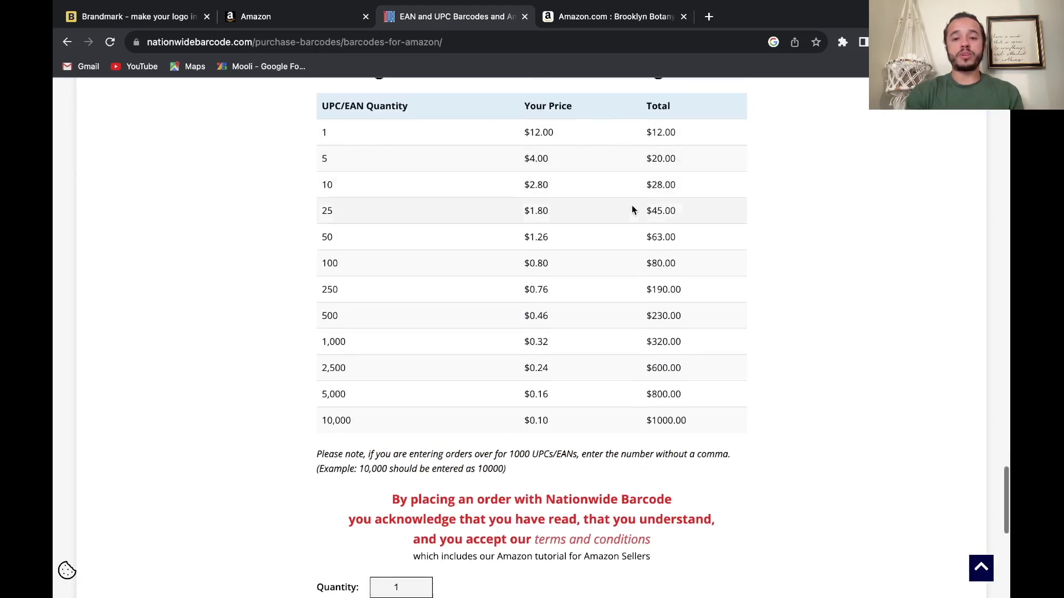
Add 5 UPC/EAN barcodes to the Nationwide Barcode cart and review the cart totals and coupon option.
scroll(631, 205, "down", 2)
left_click(395, 259)
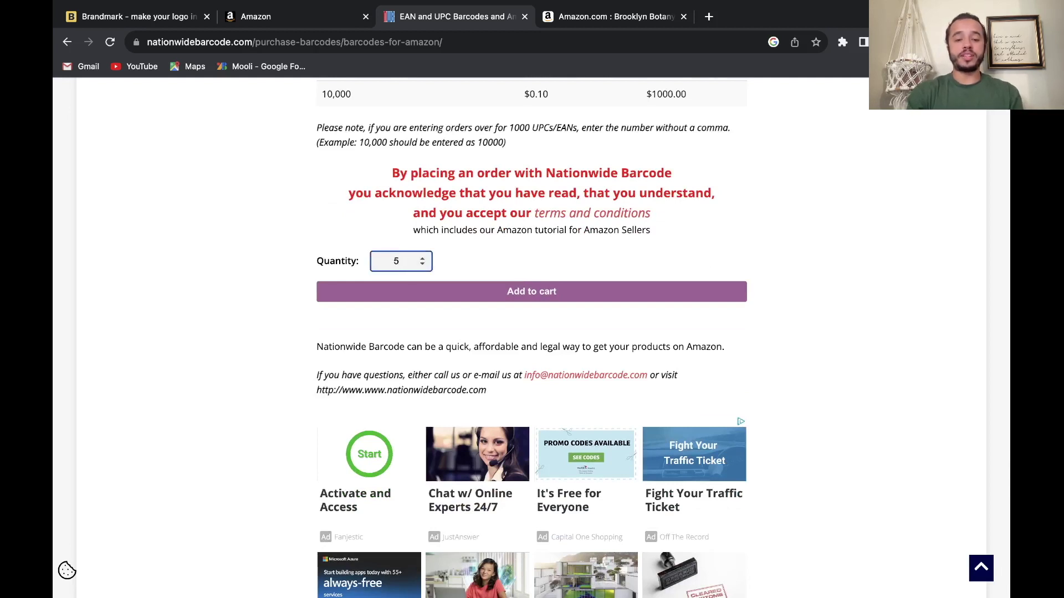
type("5")
left_click(448, 299)
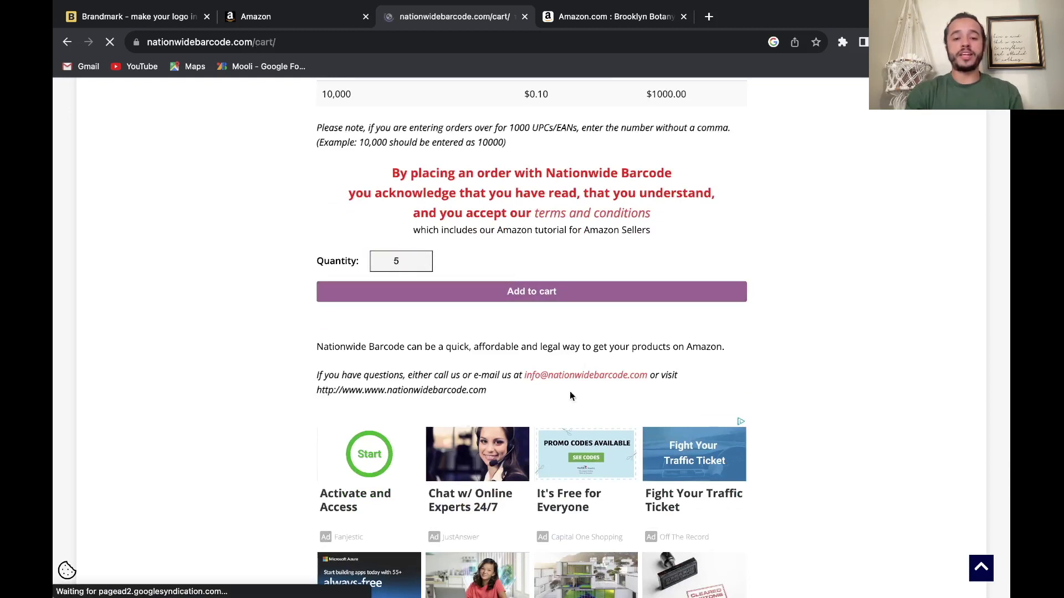
scroll(533, 269, "down", 5)
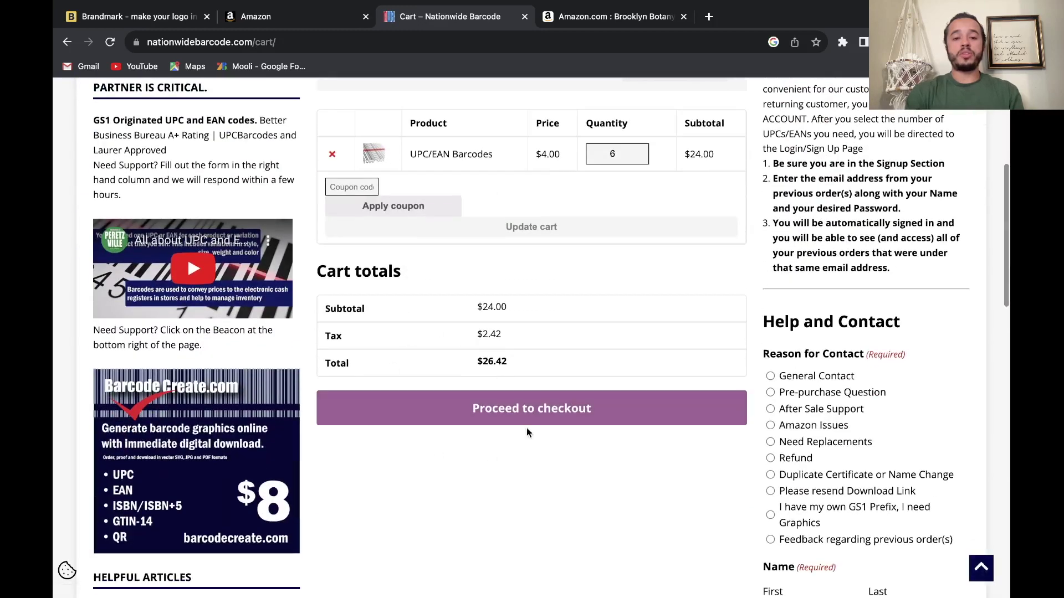
scroll(463, 479, "up", 6)
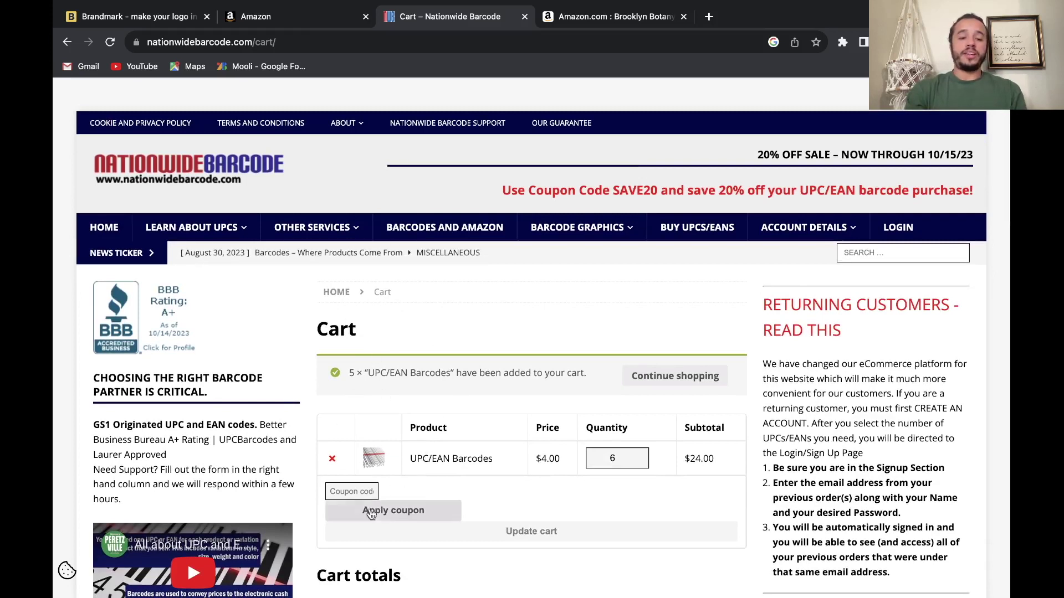
Find the UPC in the product details of the Brooklyn Botany body scrub listing on Amazon.
left_click(579, 19)
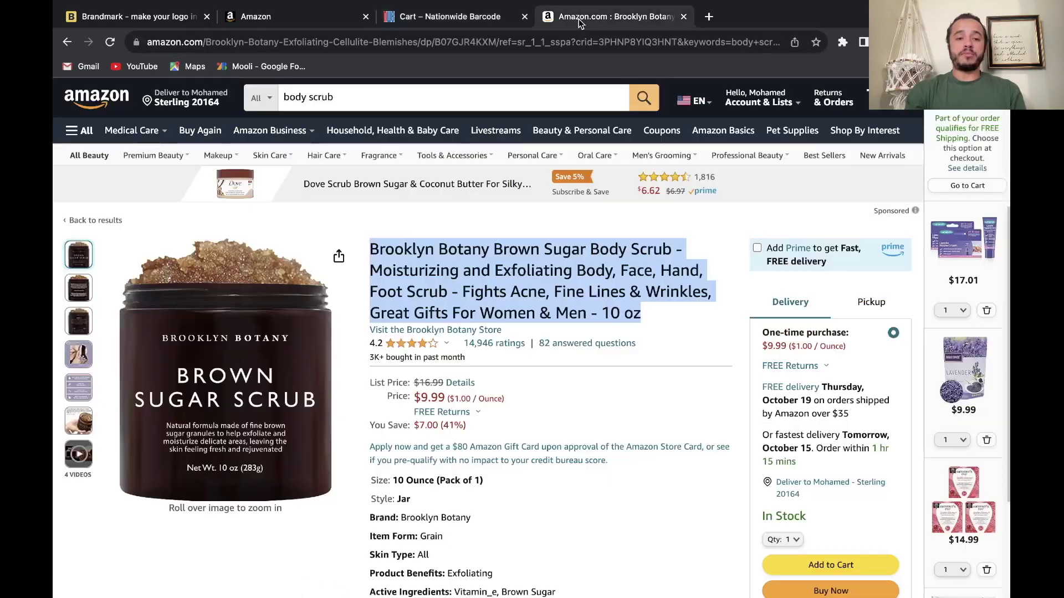
scroll(459, 360, "down", 20)
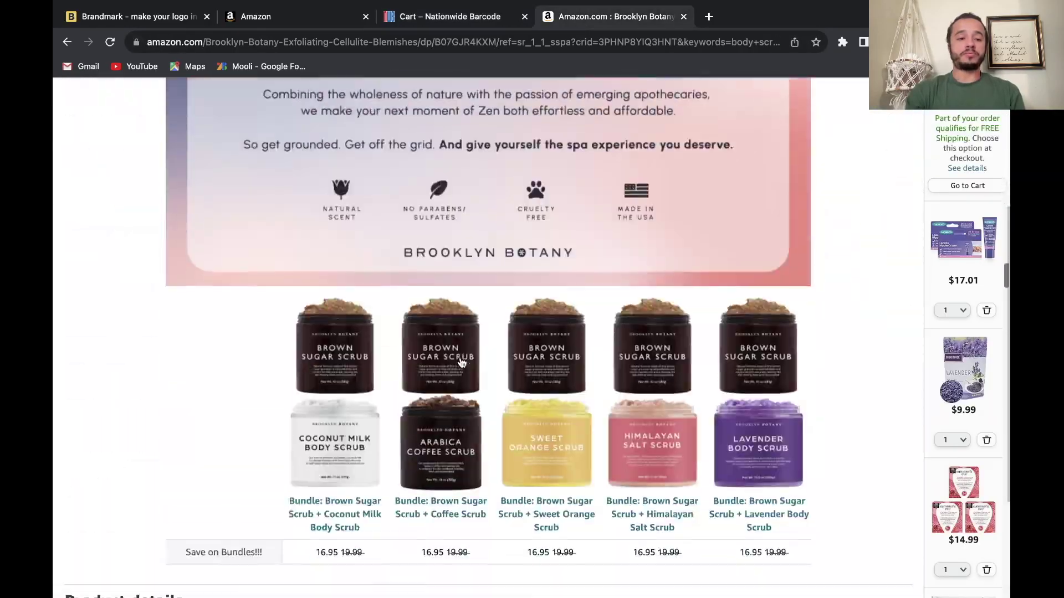
scroll(460, 362, "down", 10)
scroll(460, 363, "up", 7)
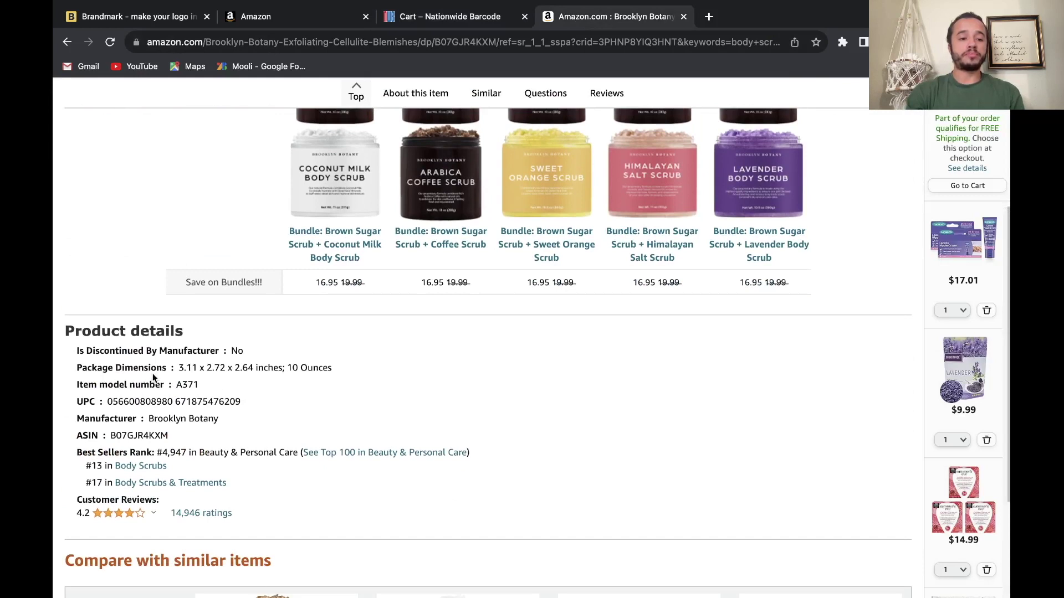
left_click_drag(106, 405, 212, 405)
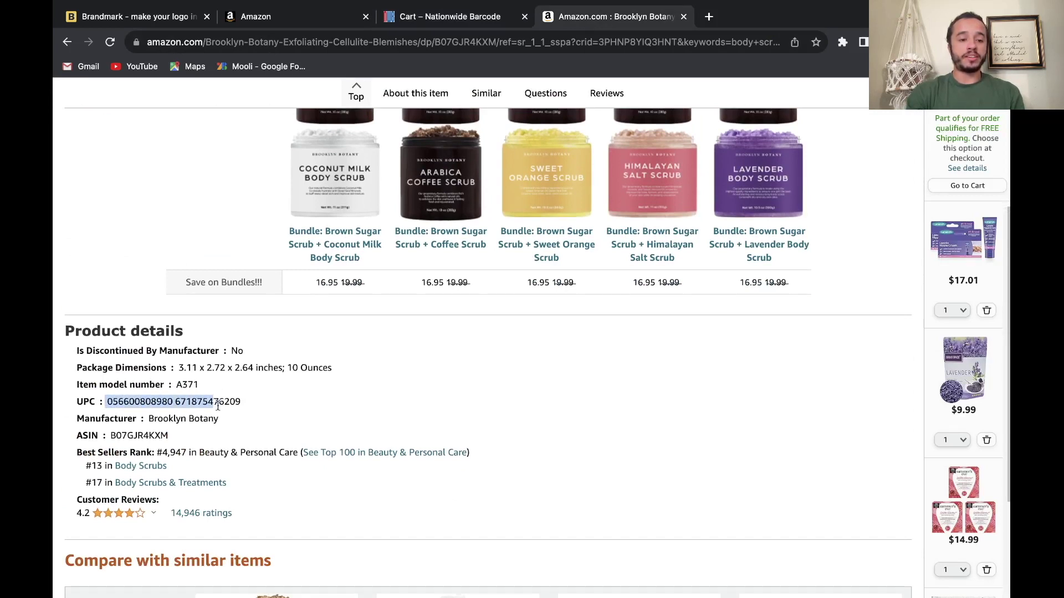
Return to the listing form in Seller Central and enter 458964349 as the sample Product ID.
left_click(285, 10)
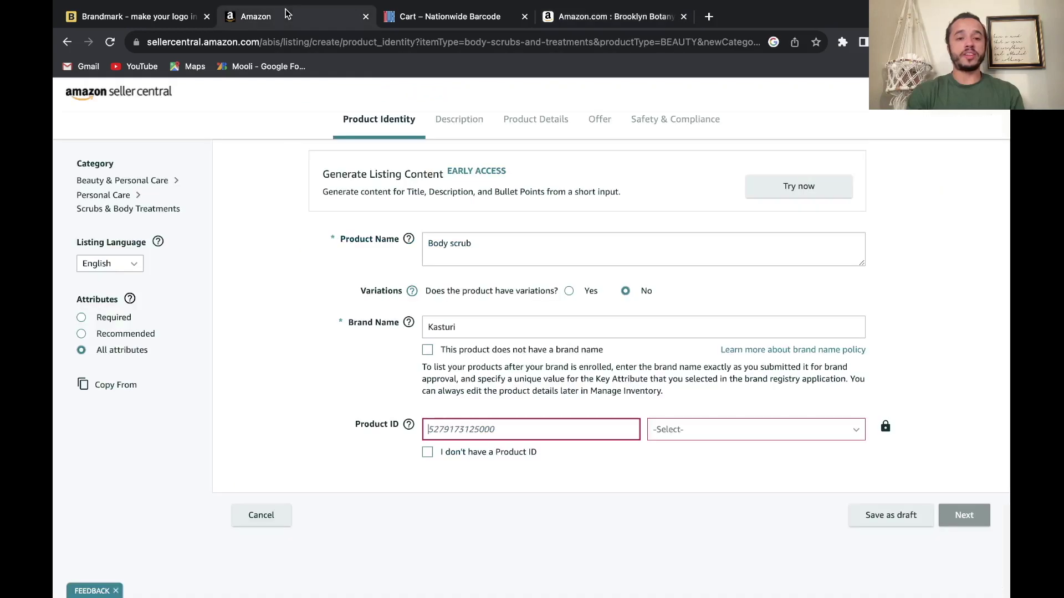
left_click(478, 435)
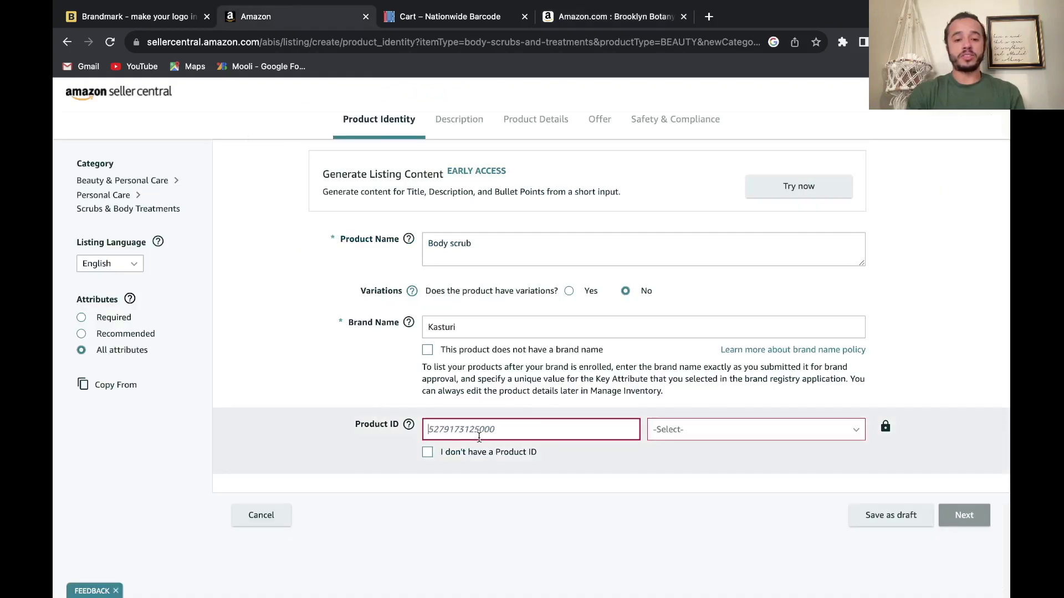
type("458964349")
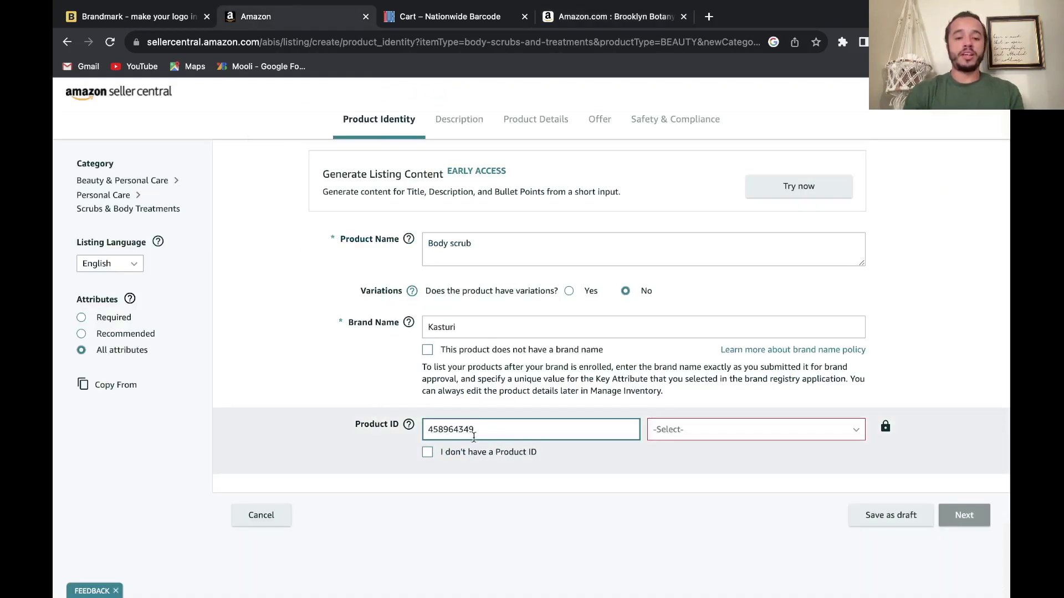
Declare that the body scrub has no Product ID, submit the product identity details, and review the brand and UPC approval requirements.
left_click(427, 453)
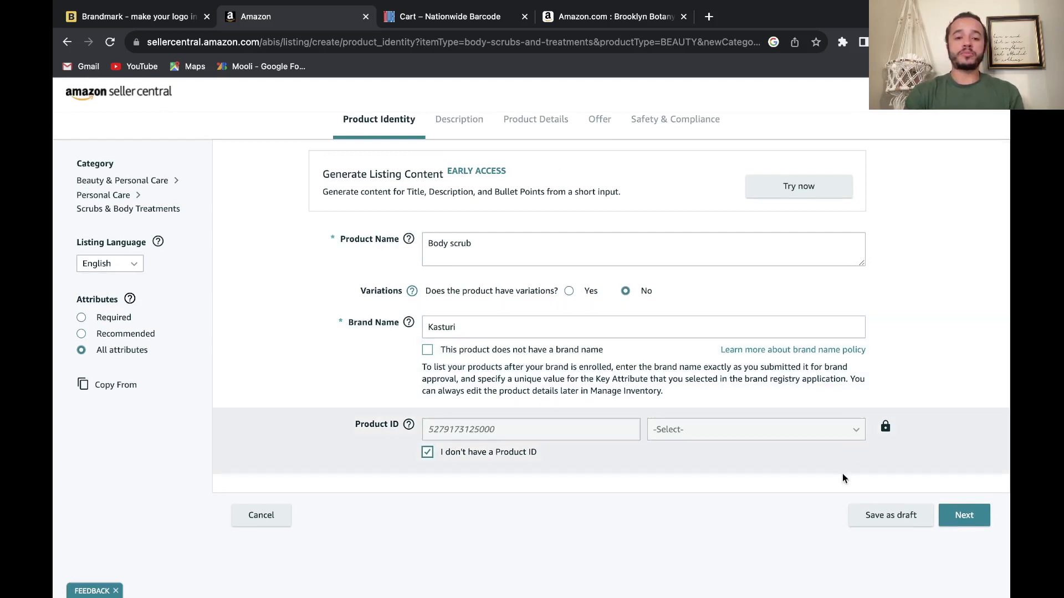
left_click(966, 516)
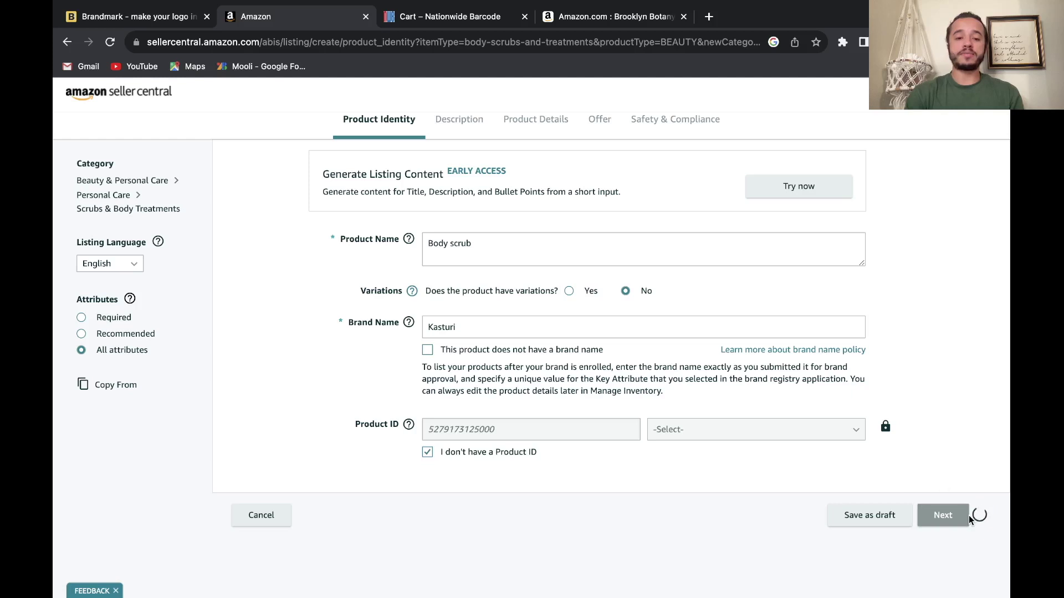
left_click(475, 330)
left_click_drag(470, 330, 419, 325)
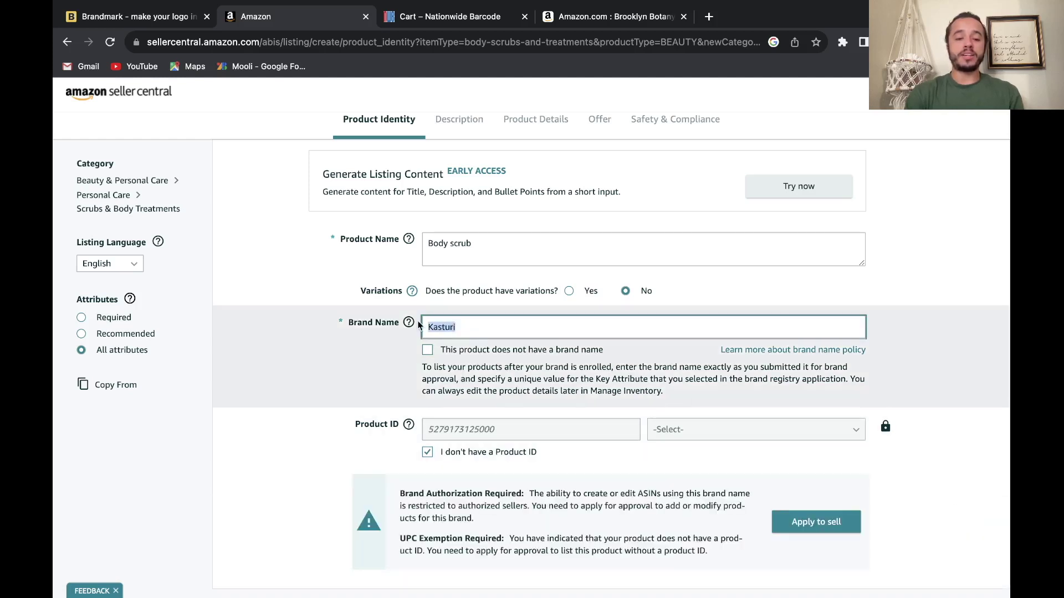
scroll(367, 379, "down", 3)
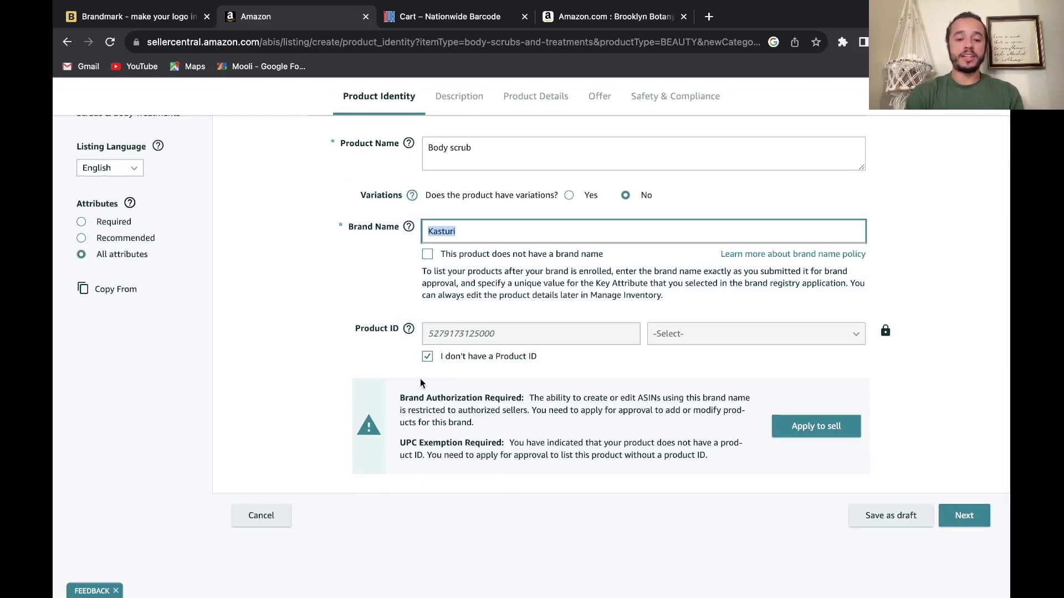
Start the application for approval to sell the Kasturi brand and examine the information it requires.
left_click(817, 434)
scroll(558, 211, "down", 8)
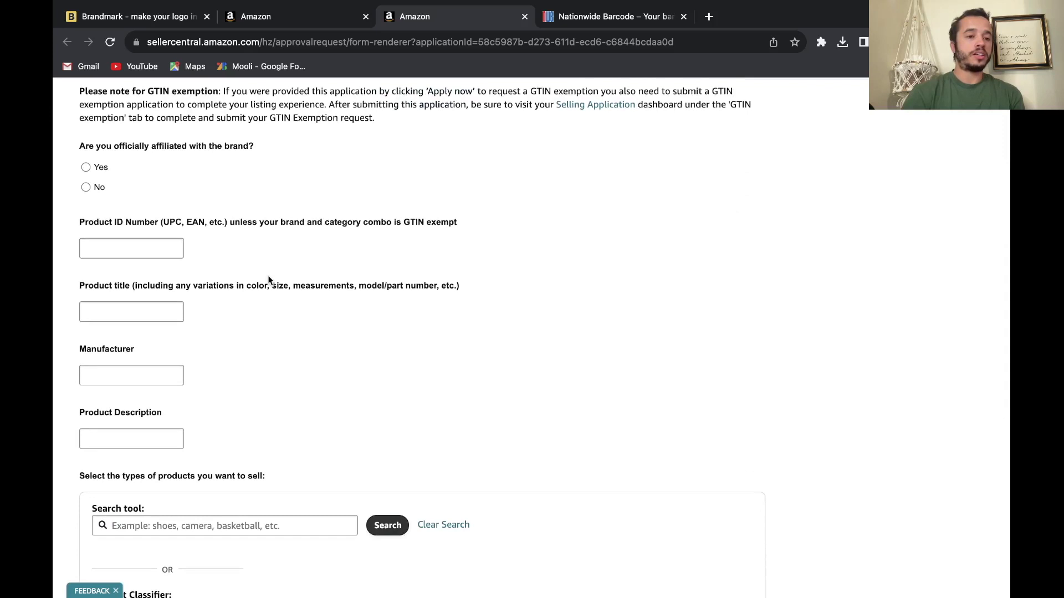
scroll(103, 235, "down", 3)
scroll(143, 323, "up", 5)
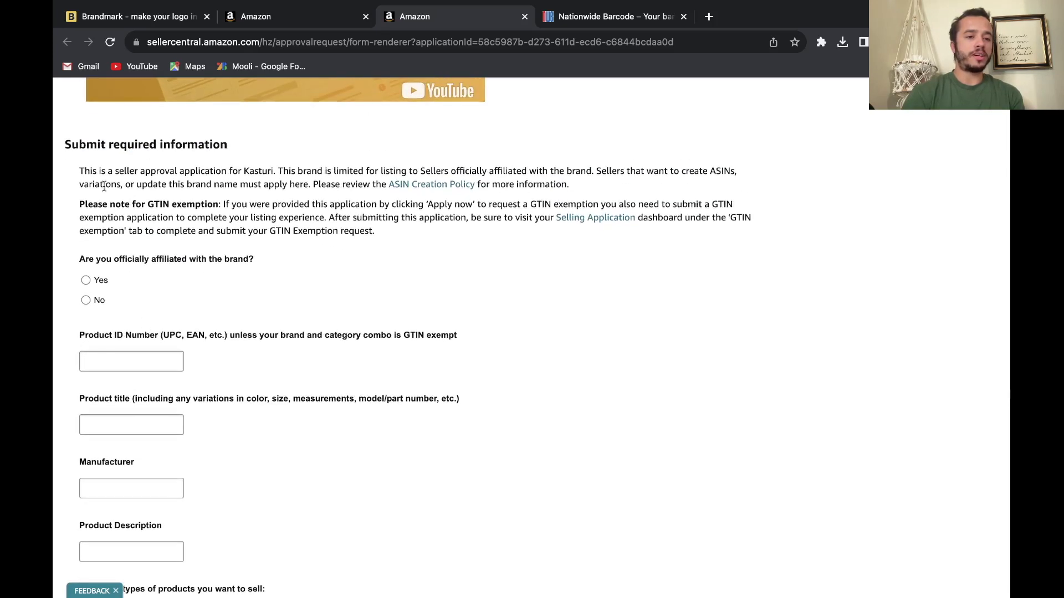
left_click_drag(279, 171, 211, 171)
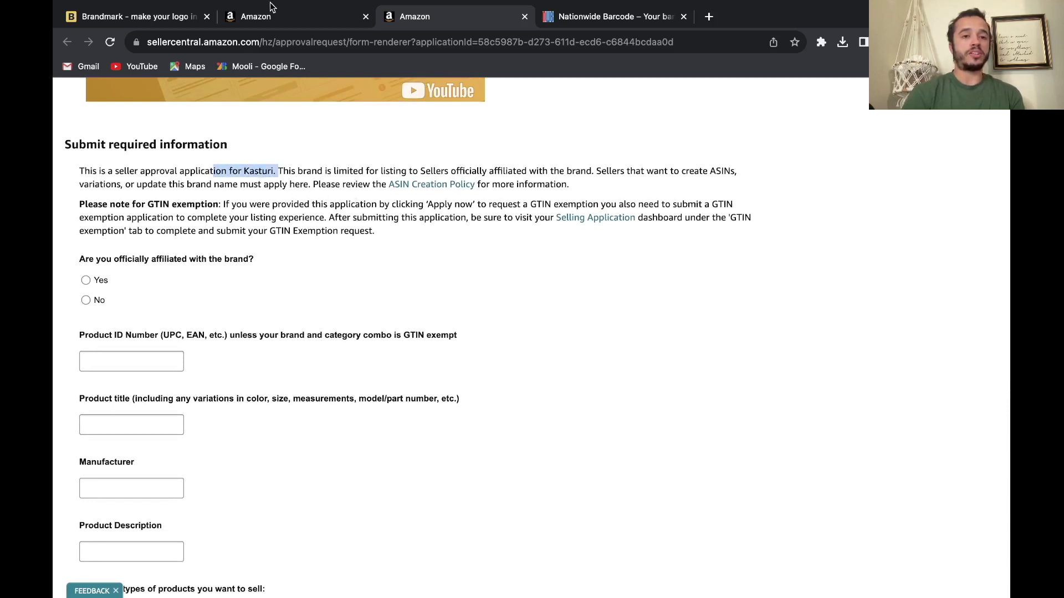
Compare the brand name with the Brandmark logo, and return to the seller approval application to review its required fields.
left_click(177, 28)
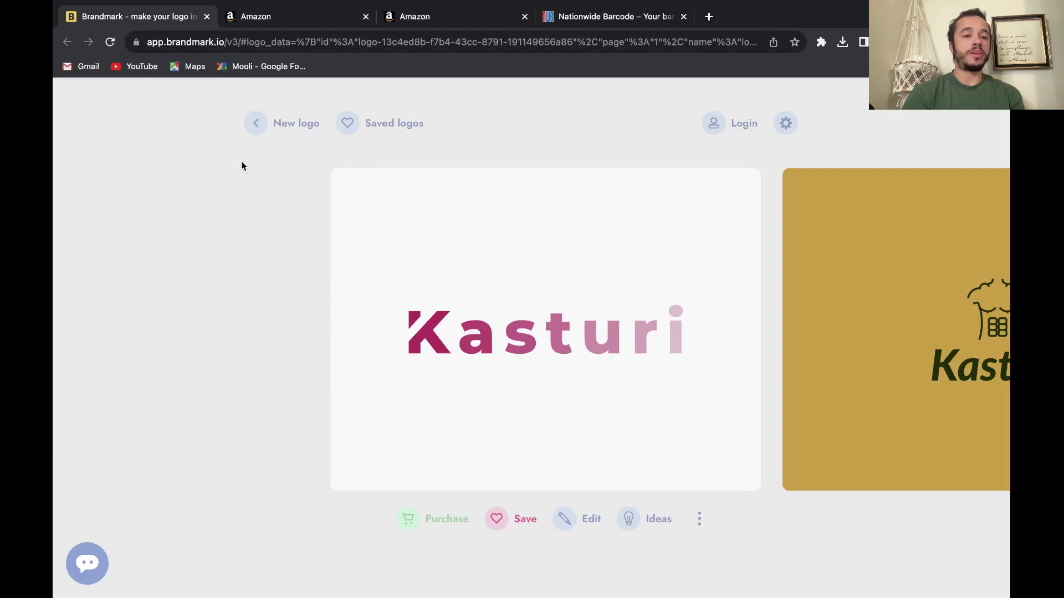
left_click(290, 16)
left_click(426, 18)
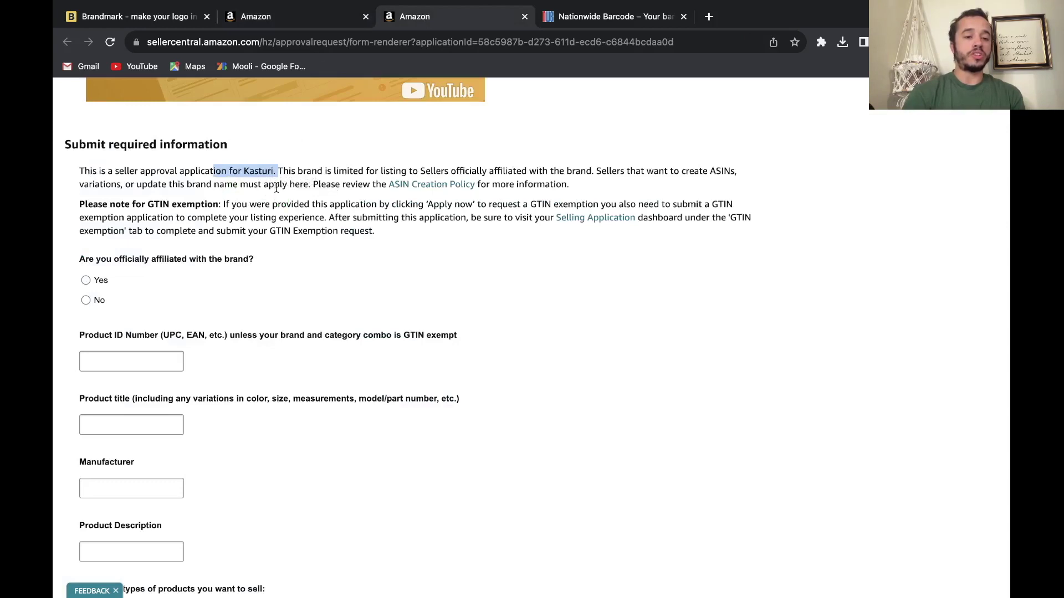
scroll(257, 298, "up", 3)
scroll(257, 298, "down", 6)
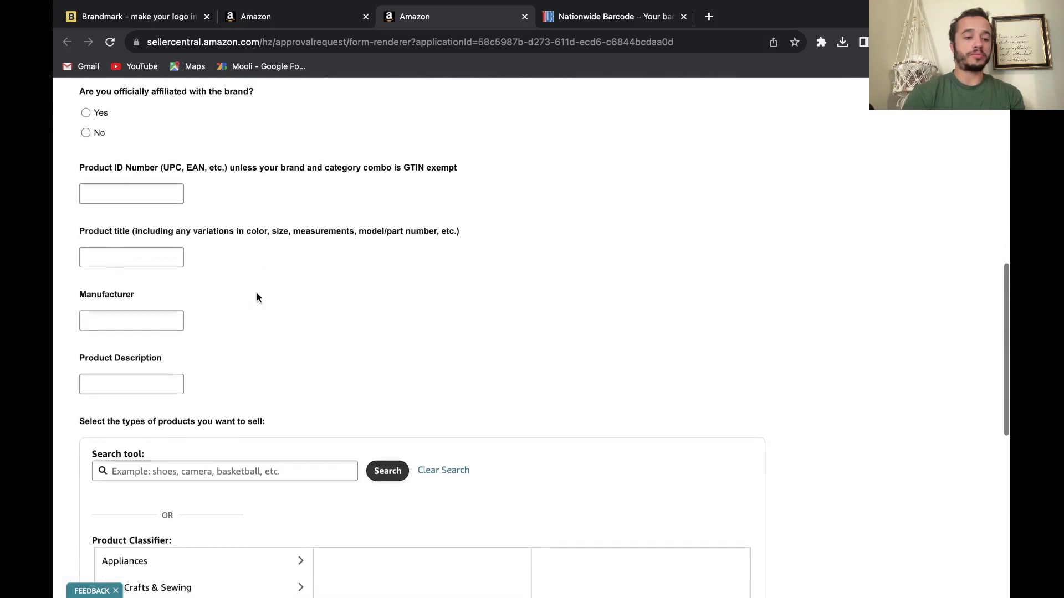
Review the remaining fields of the Kasturi seller approval application and close it.
scroll(257, 298, "down", 4)
scroll(256, 298, "up", 3)
scroll(256, 297, "up", 4)
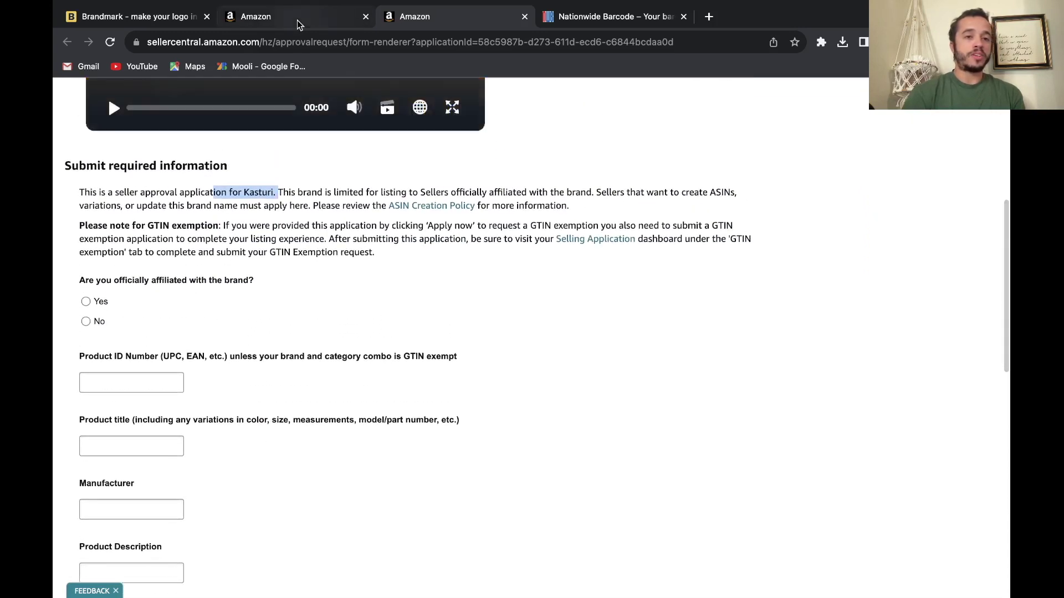
left_click(525, 16)
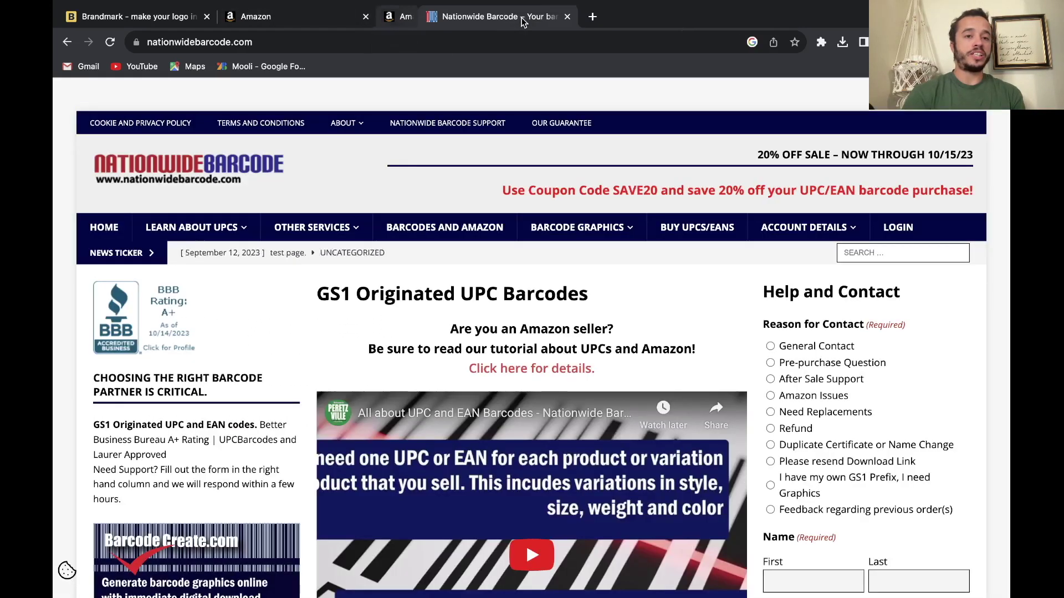
Set the listing's brand name to bdjgur, submit the product identity details, and start the brand approval application.
left_click(261, 17)
left_click(492, 239)
type("bdjgur")
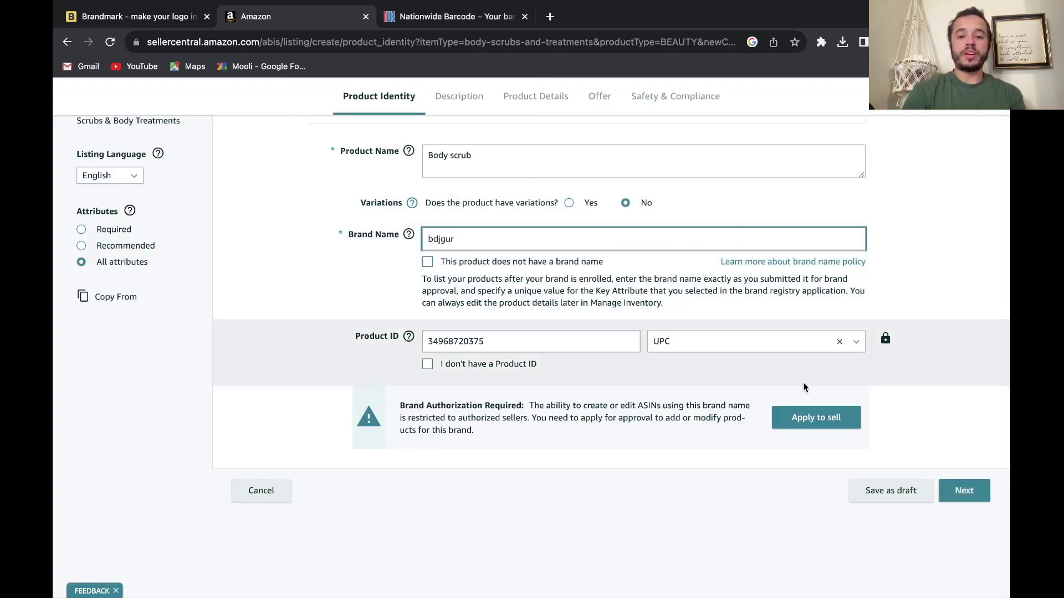
left_click(965, 492)
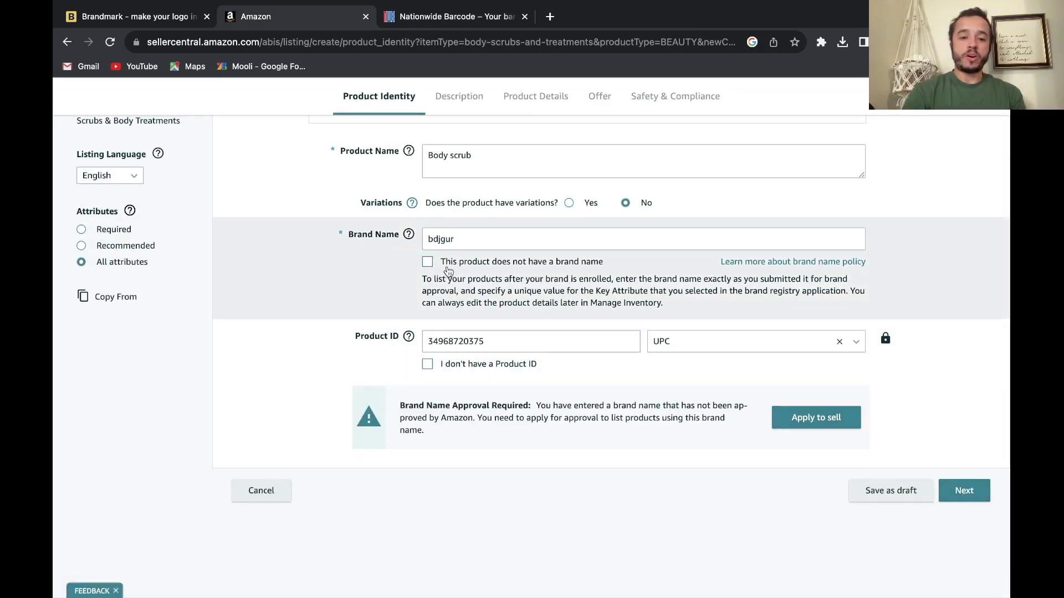
left_click(831, 426)
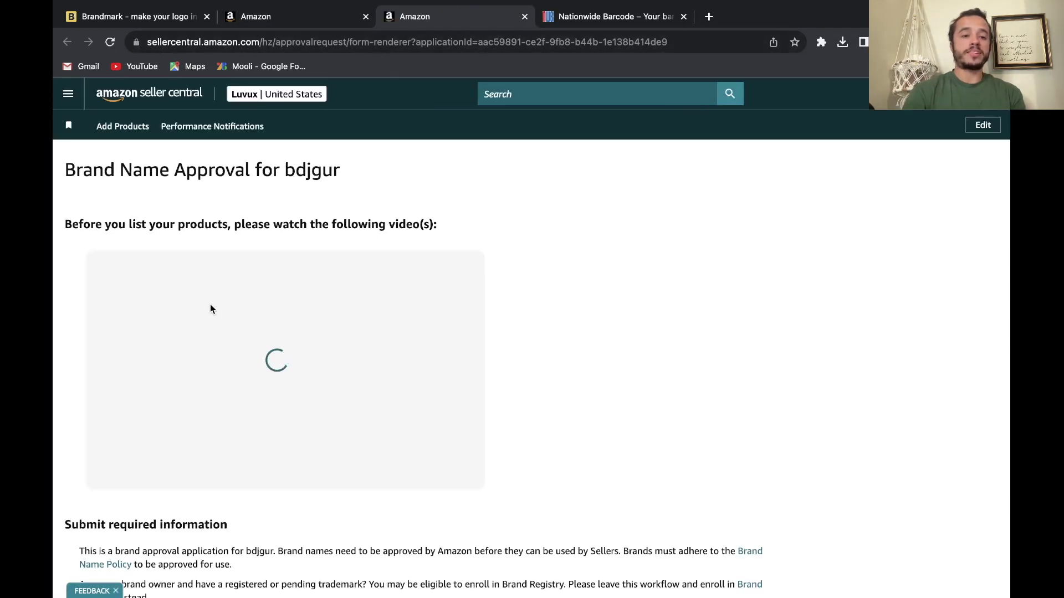
Examine the bdjgur brand approval application's required information, including the Brand Registry note and the optional Brand Website URL.
scroll(479, 399, "down", 7)
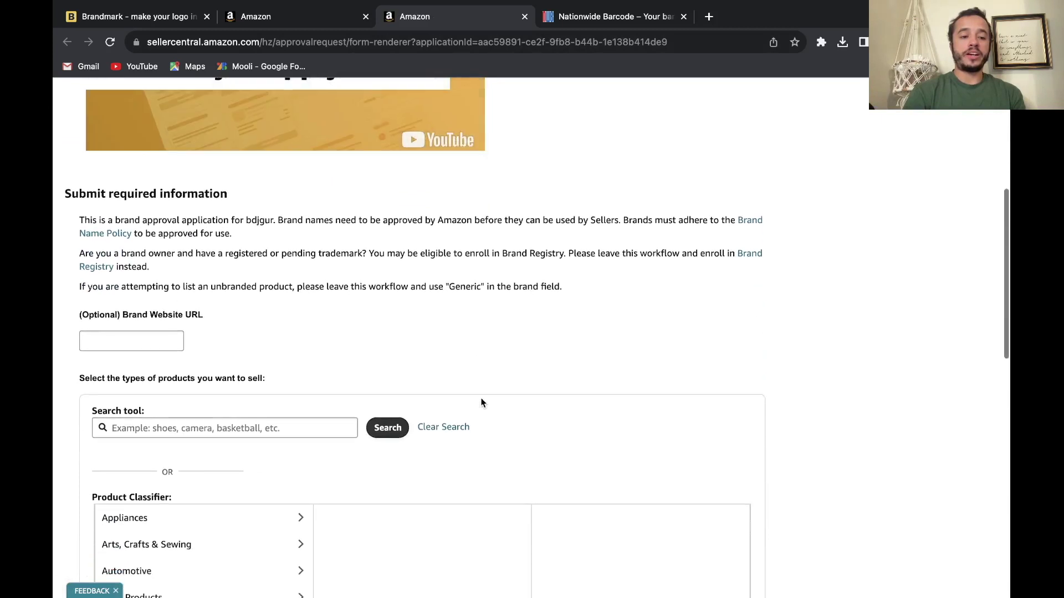
scroll(261, 329, "down", 3)
scroll(261, 329, "up", 2)
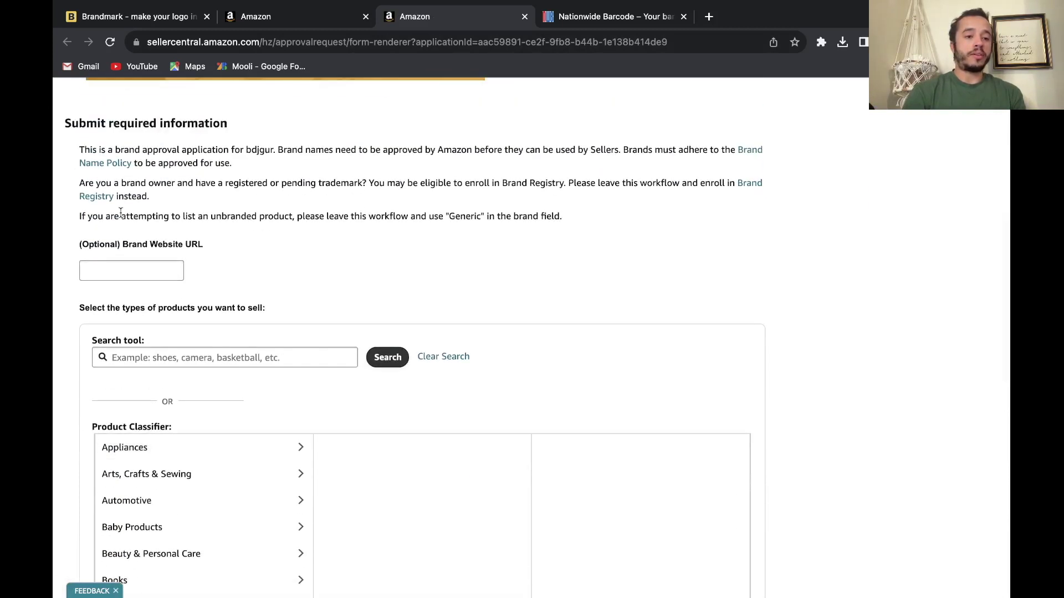
scroll(215, 277, "down", 1)
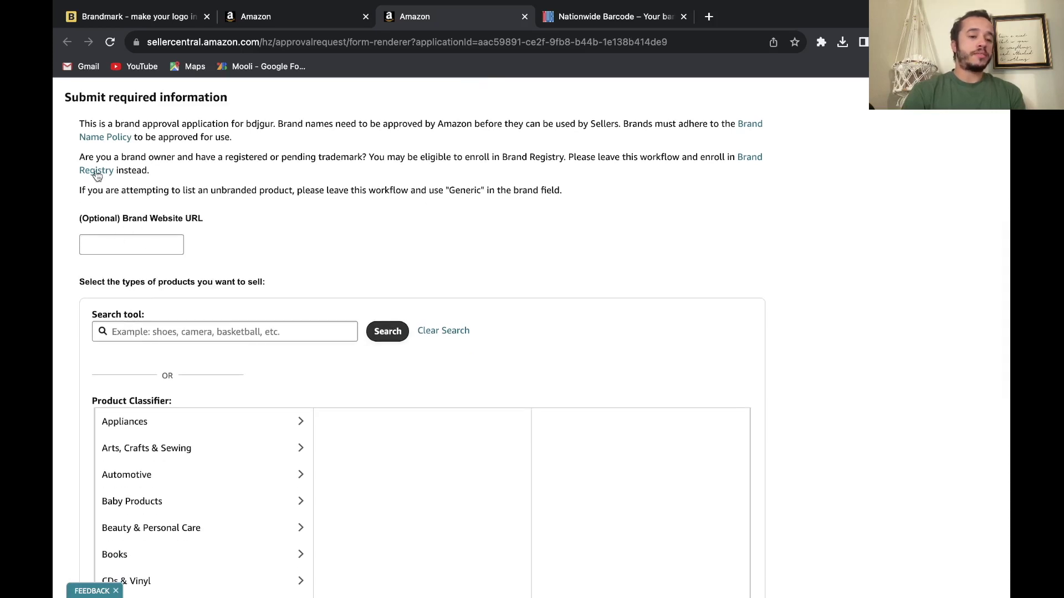
left_click(123, 246)
left_click(260, 256)
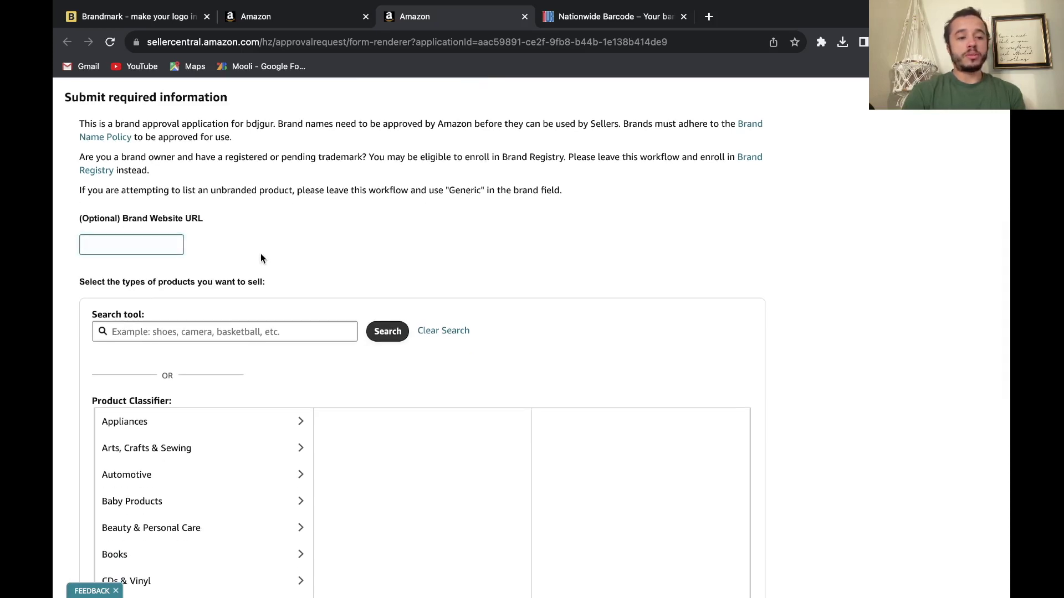
Look through the product categories offered for the types of products to sell in the brand application.
scroll(261, 257, "down", 4)
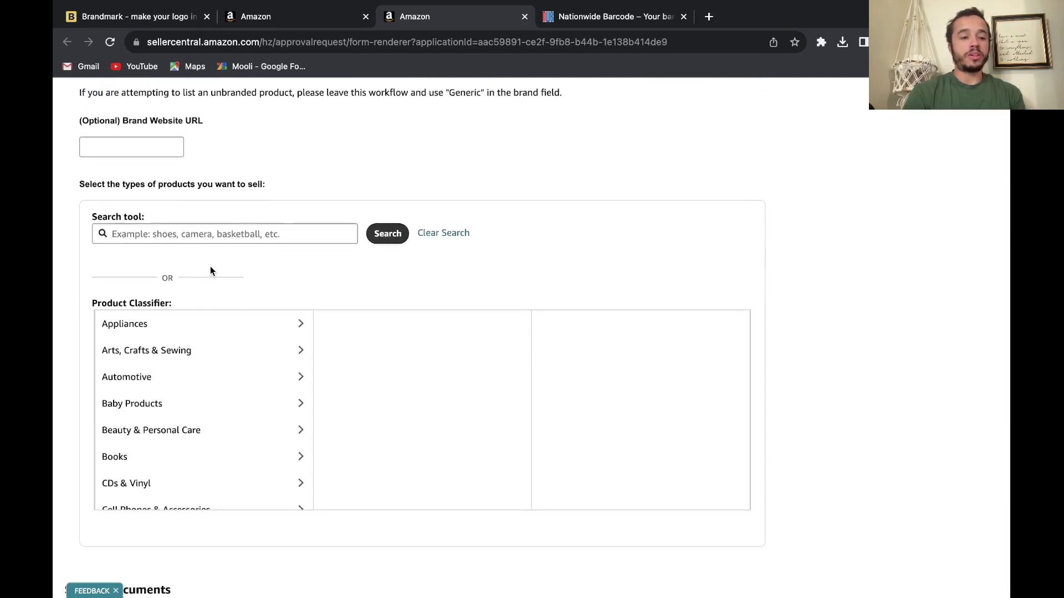
scroll(244, 270, "down", 2)
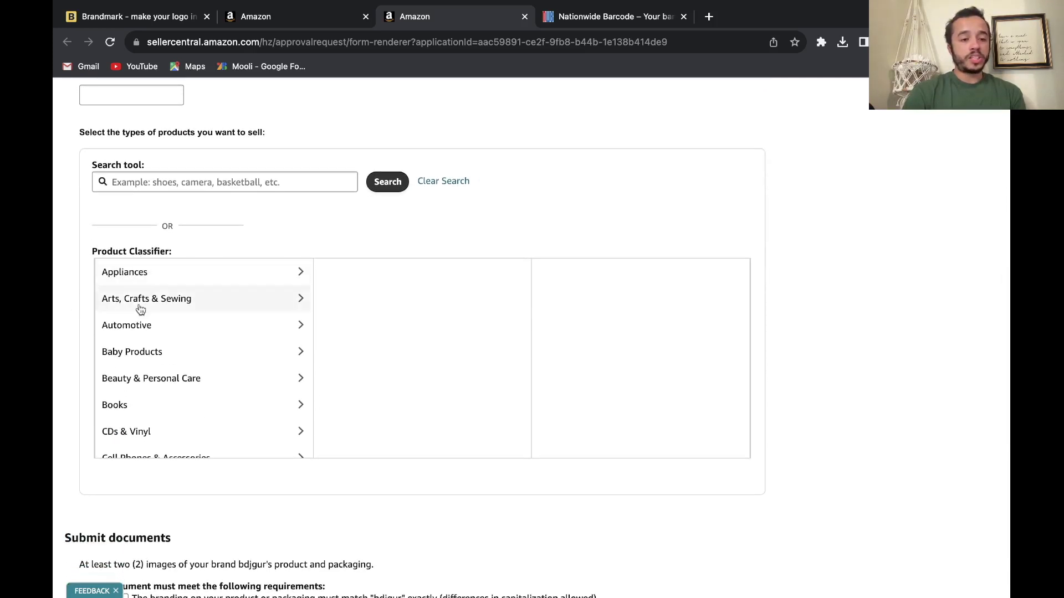
scroll(142, 311, "down", 5)
scroll(144, 388, "down", 2)
scroll(143, 391, "up", 8)
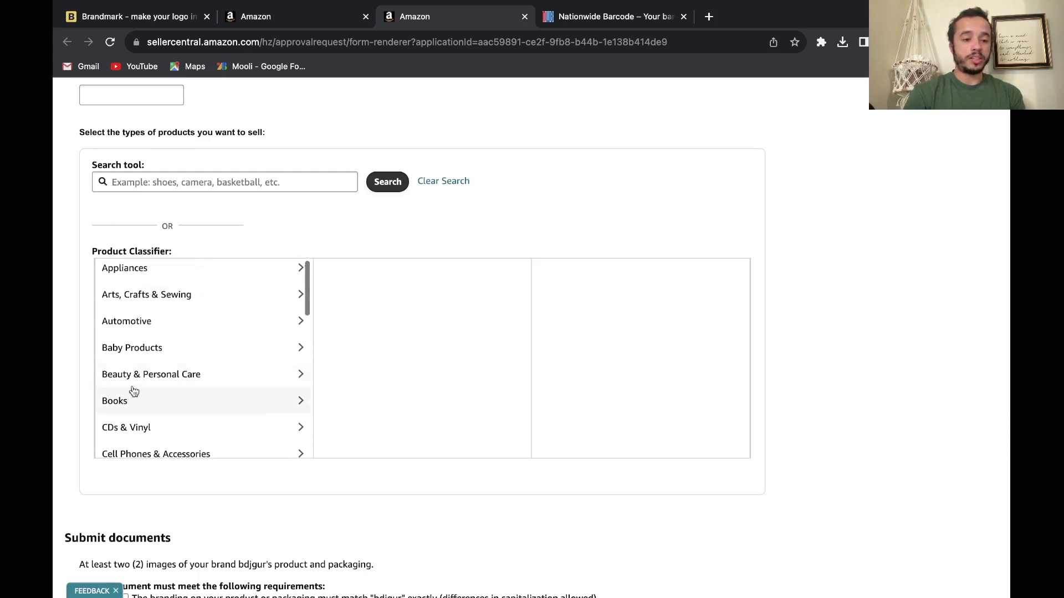
scroll(221, 397, "down", 10)
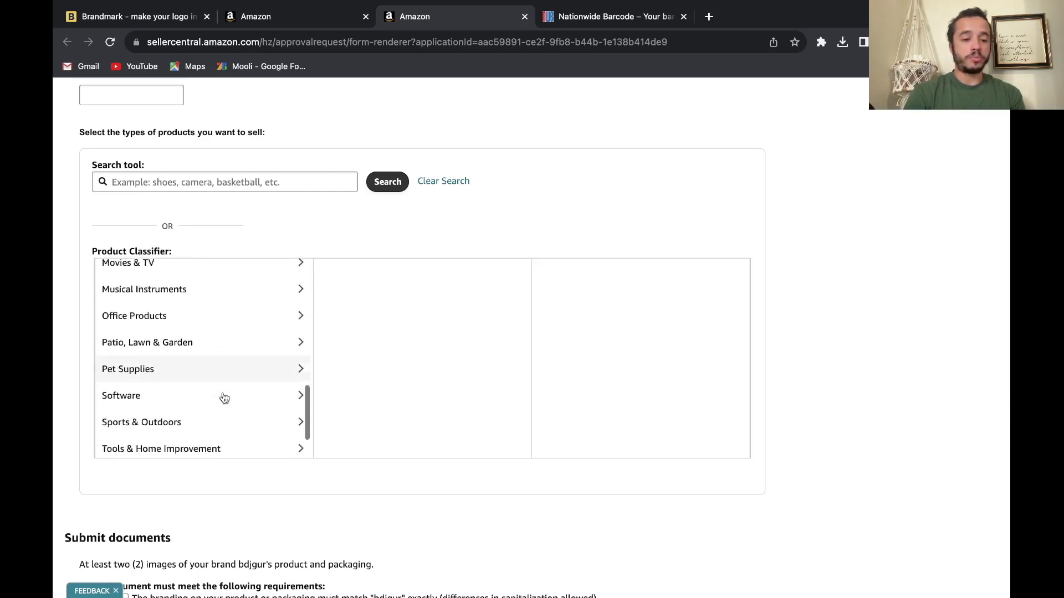
Examine the application's document requirements and contact fields, and go over the whole form once more.
scroll(224, 398, "down", 10)
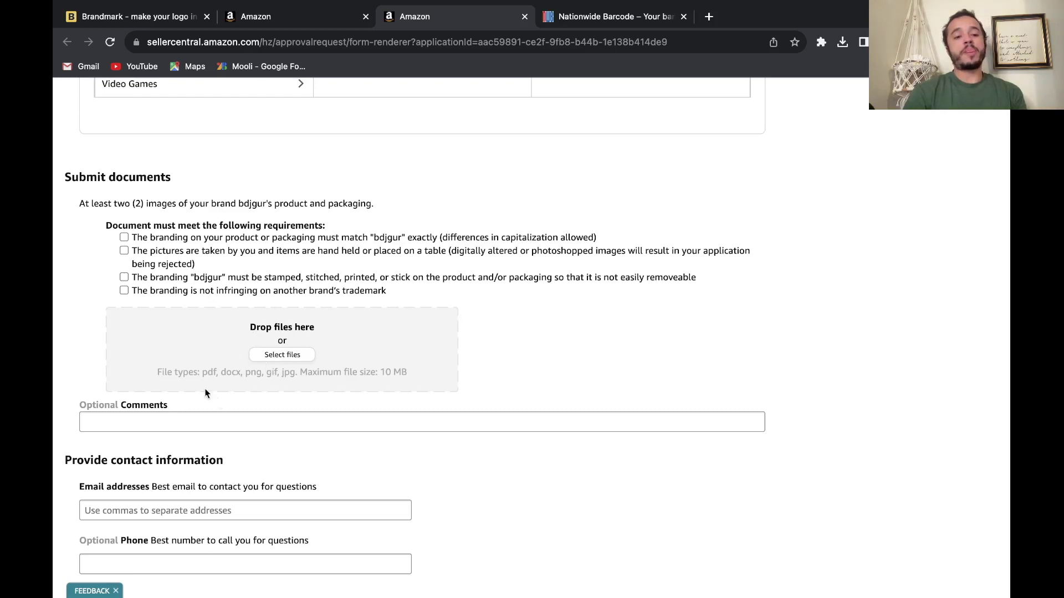
scroll(256, 475, "down", 3)
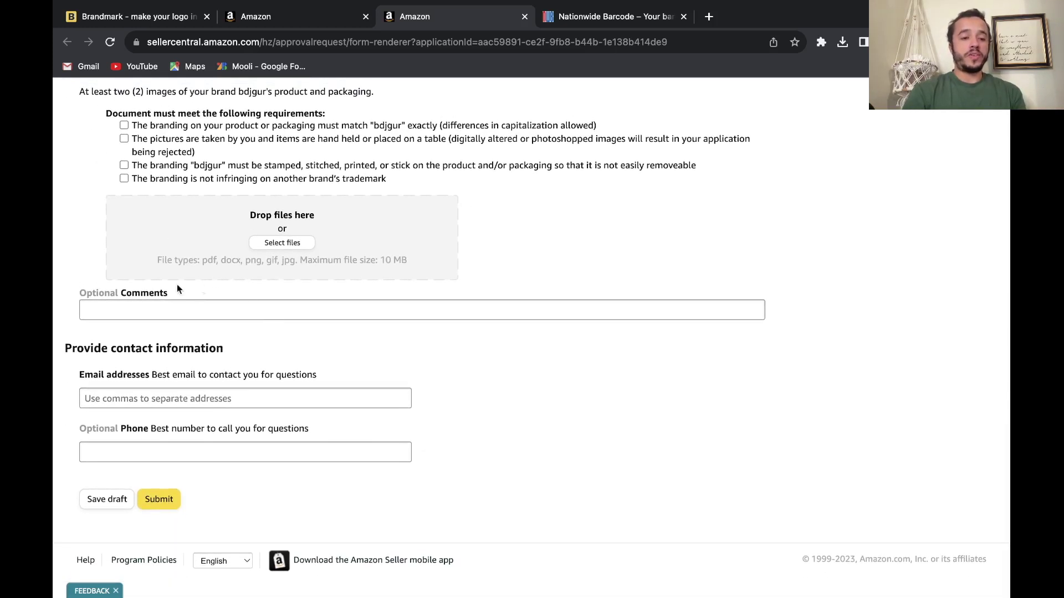
scroll(203, 370, "up", 20)
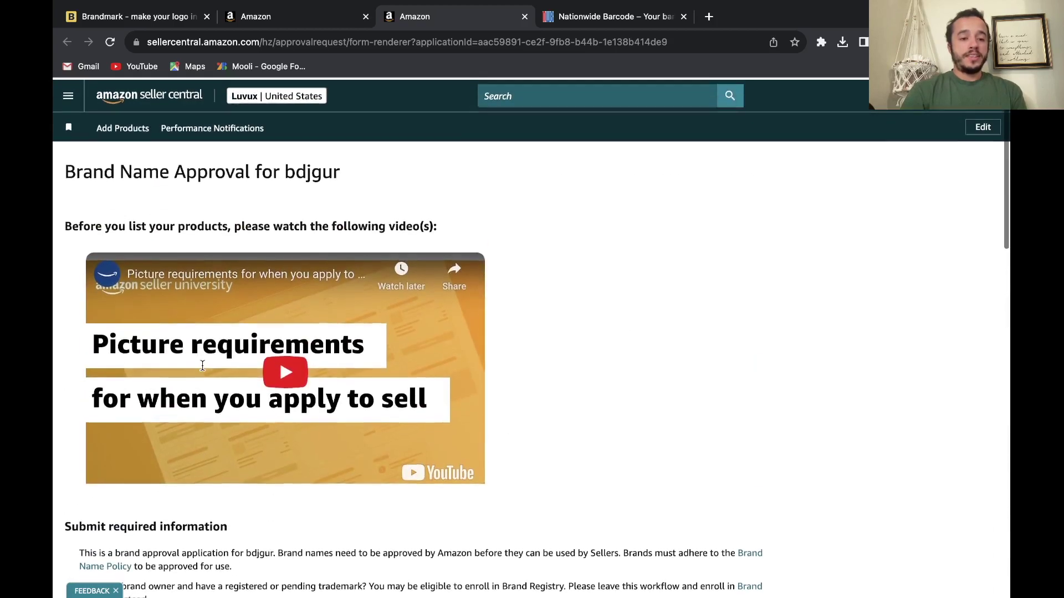
scroll(203, 351, "down", 5)
scroll(203, 351, "down", 8)
scroll(203, 351, "up", 13)
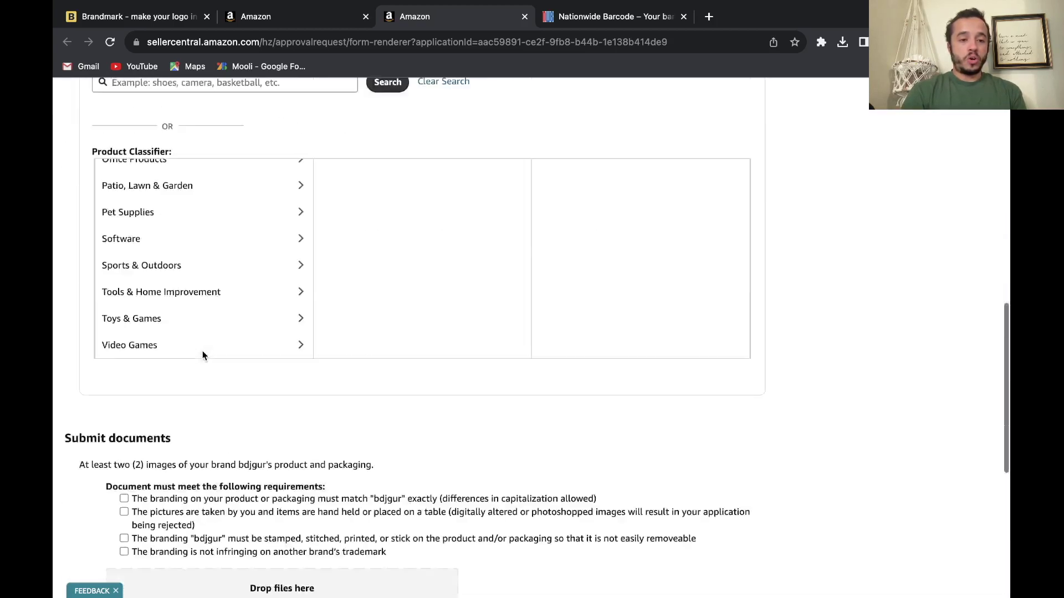
scroll(254, 499, "down", 5)
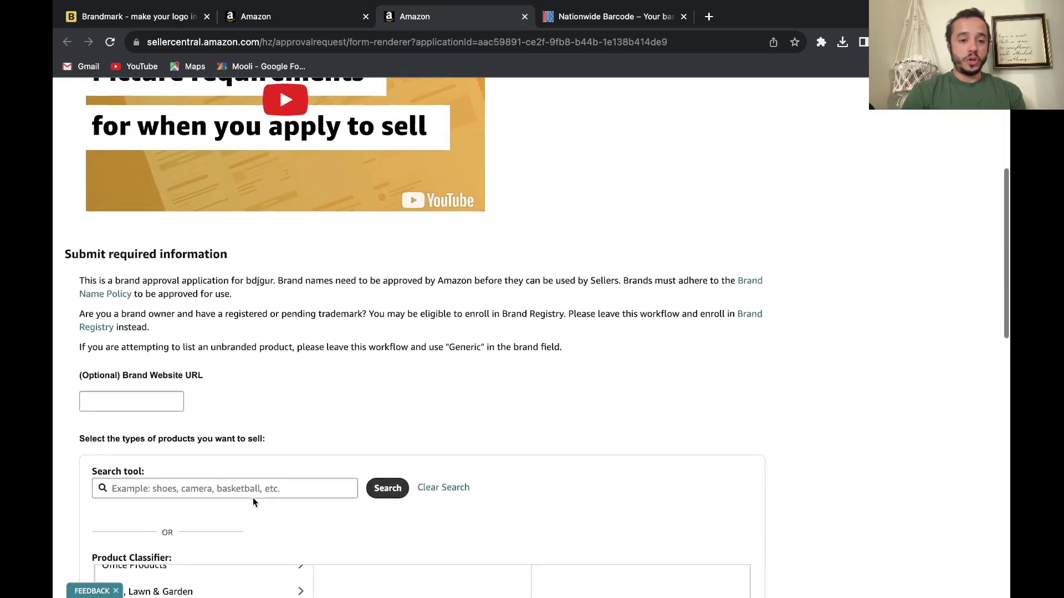
scroll(450, 108, "down", 15)
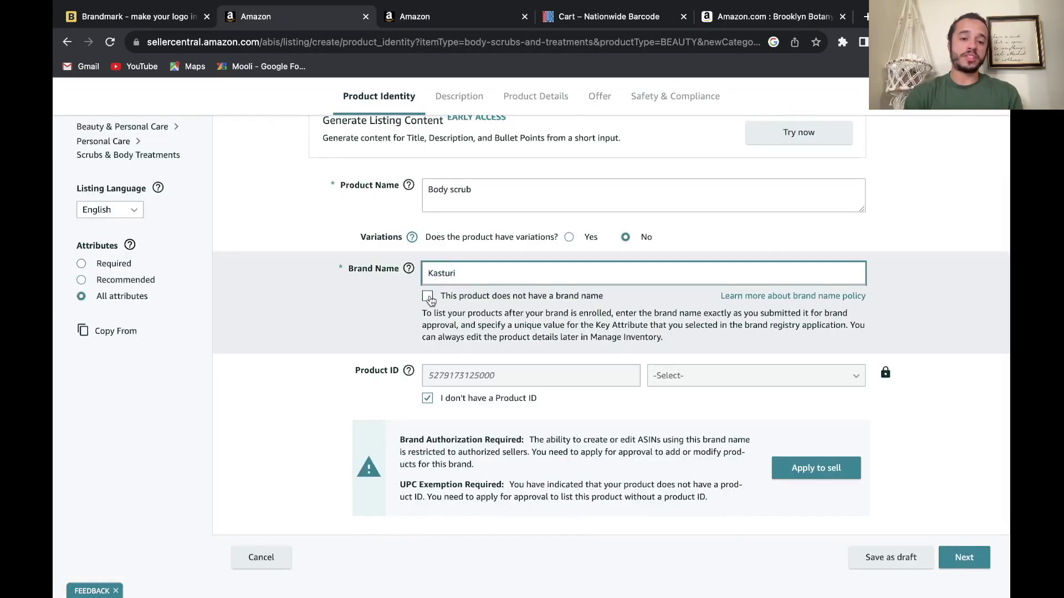
Declare that the body scrub has no brand name, submit the product identity details, and acknowledge the UPC exemption.
left_click(427, 296)
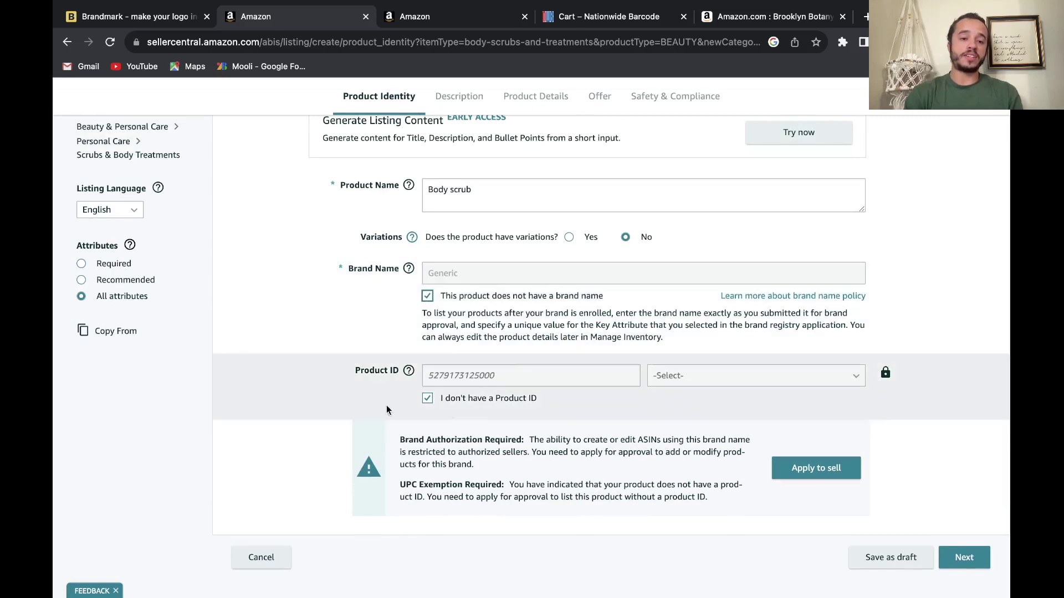
left_click(964, 558)
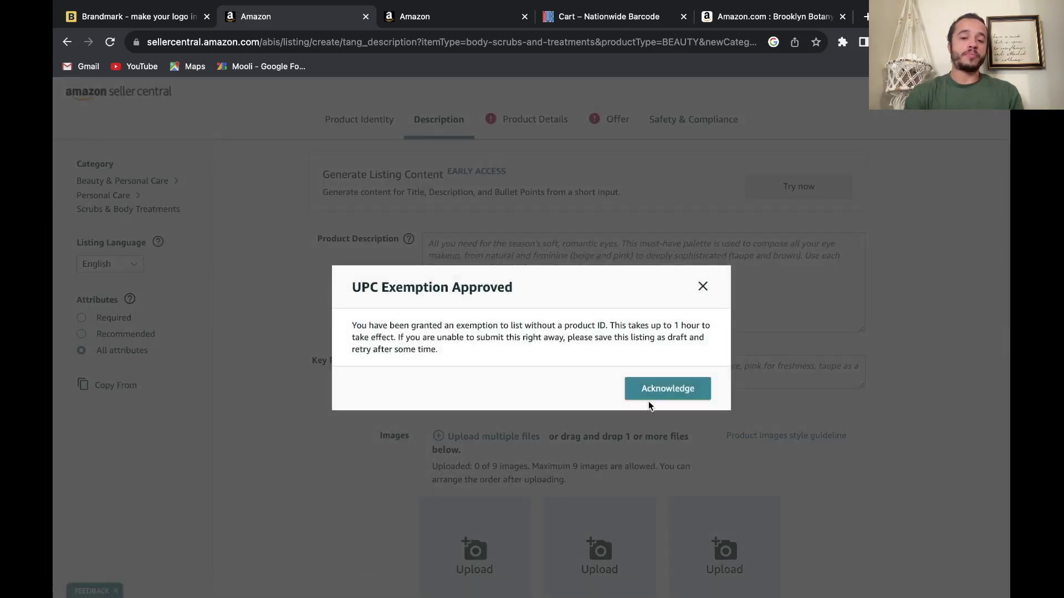
left_click(650, 402)
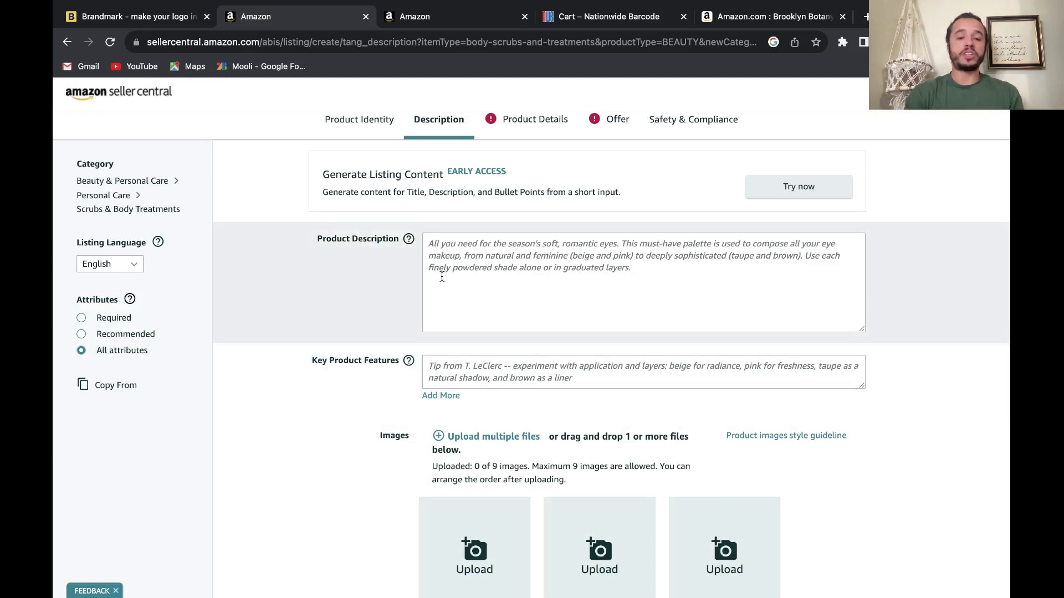
Check the Product Identity details again, and return to the Product Description field of the listing.
left_click(344, 133)
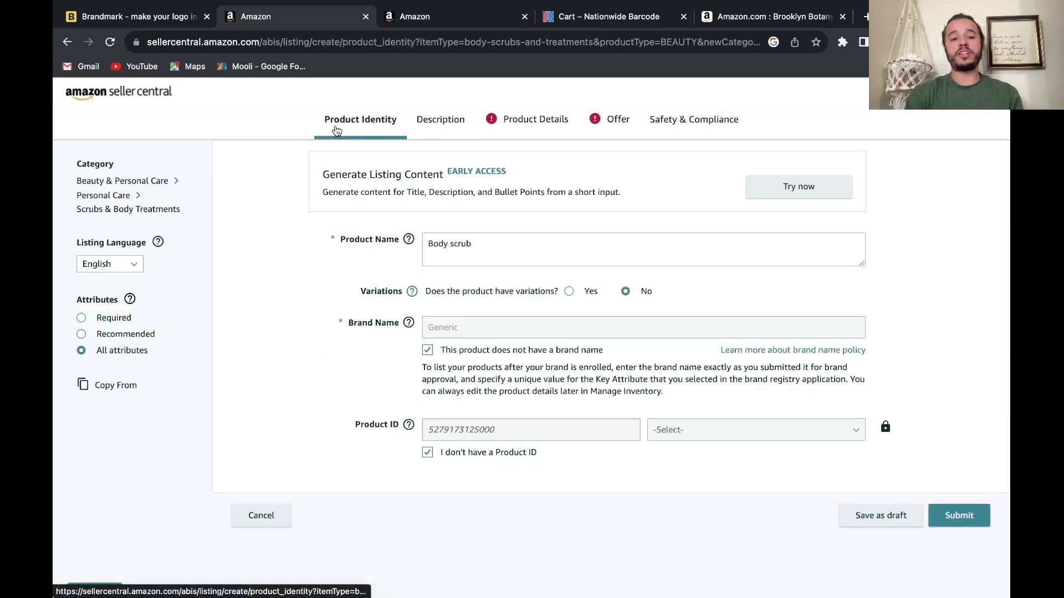
left_click(431, 113)
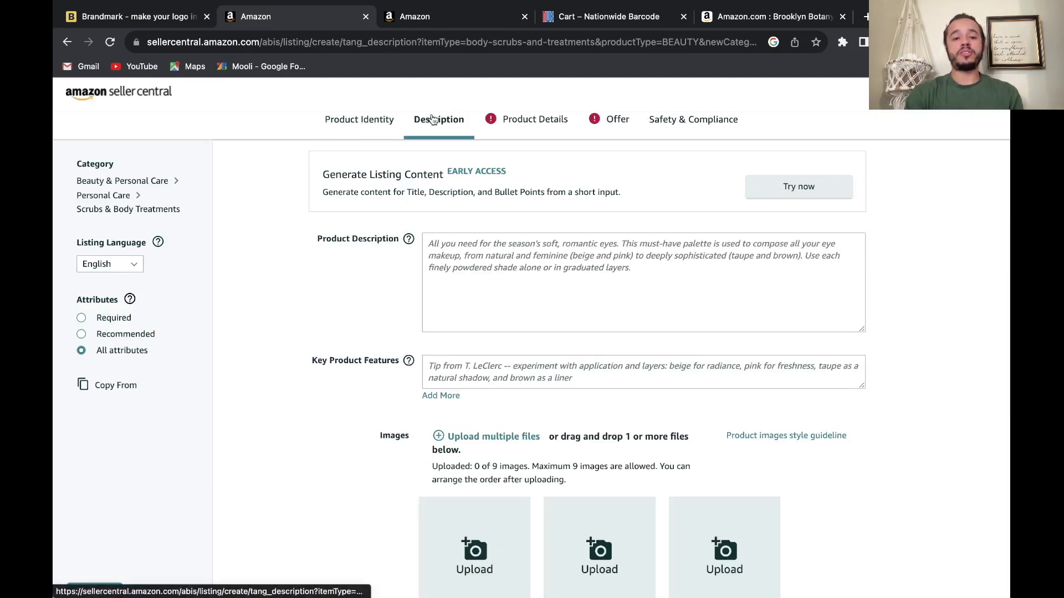
left_click(494, 256)
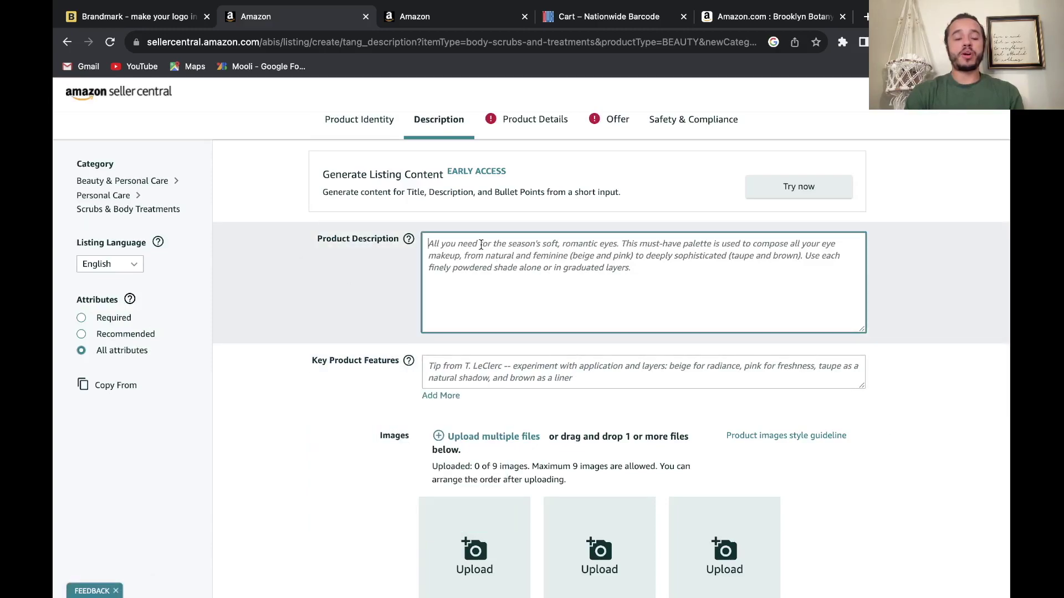
Examine the Brooklyn Botany brown sugar scrub's Amazon page, especially its attributes and About this item bullet points.
left_click(738, 17)
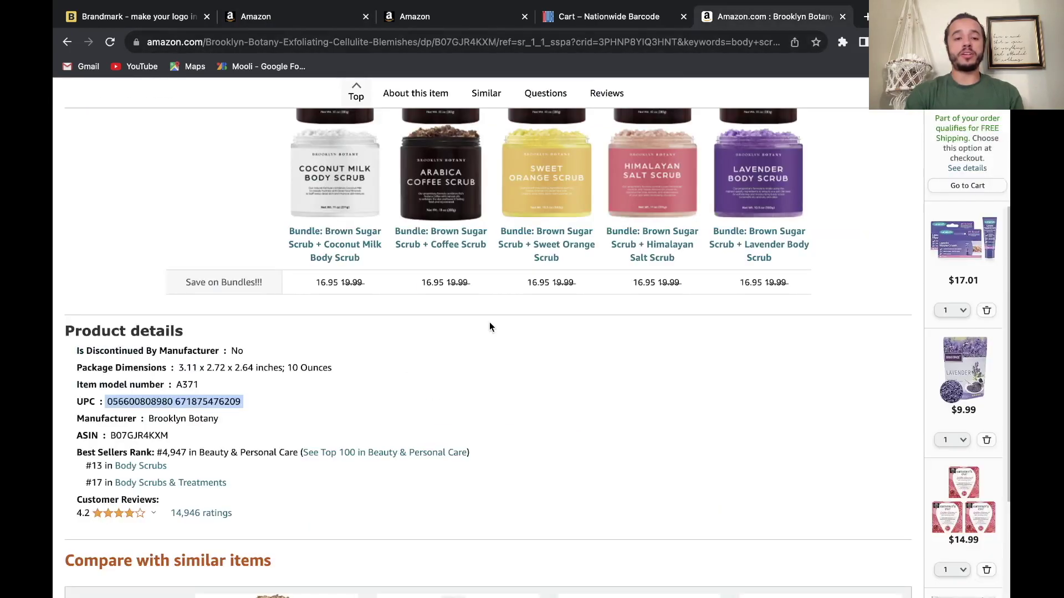
scroll(491, 326, "up", 20)
scroll(490, 326, "up", 15)
scroll(490, 324, "down", 6)
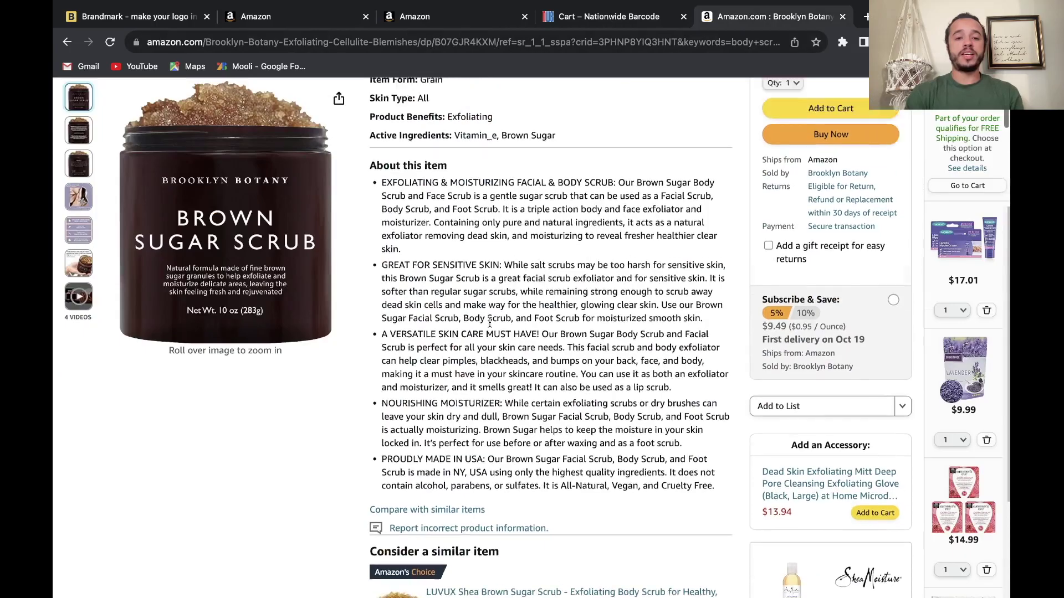
scroll(490, 322, "down", 5)
scroll(489, 321, "up", 12)
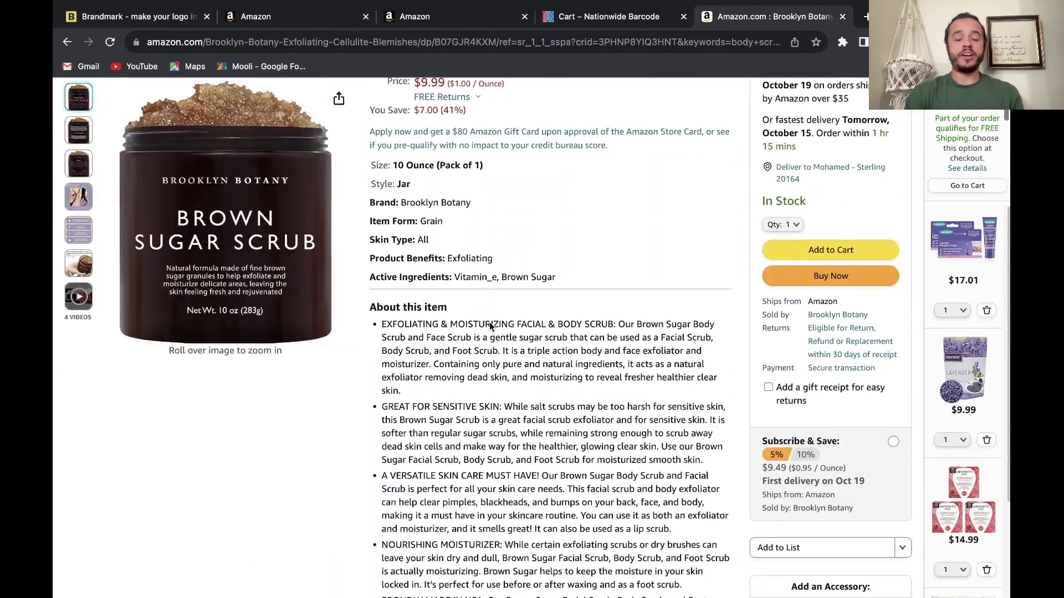
scroll(490, 326, "down", 7)
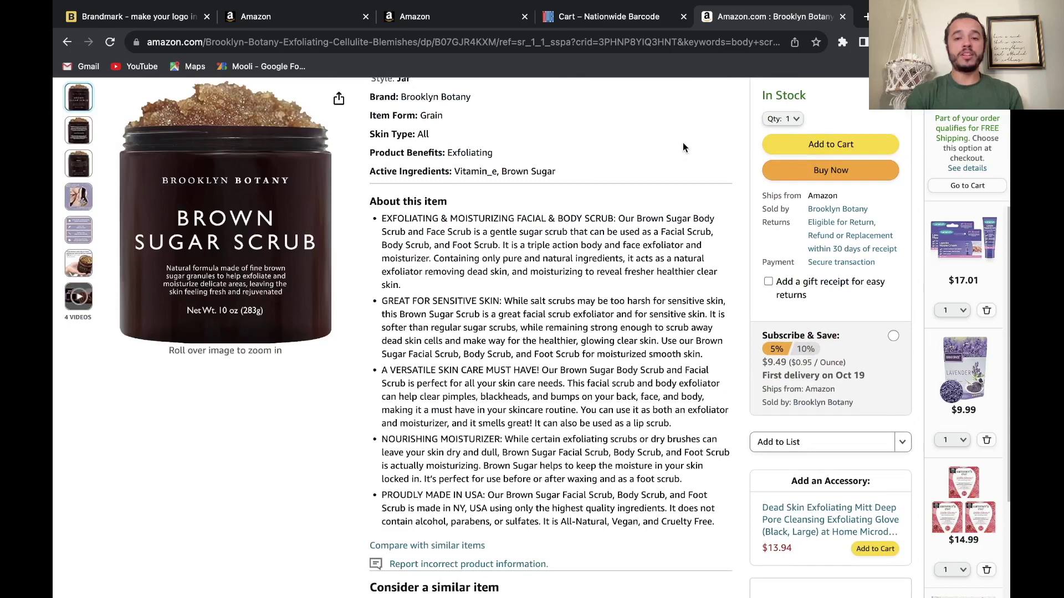
Return to the listing's description section in Seller Central and review its key product features and image upload slots.
left_click(313, 19)
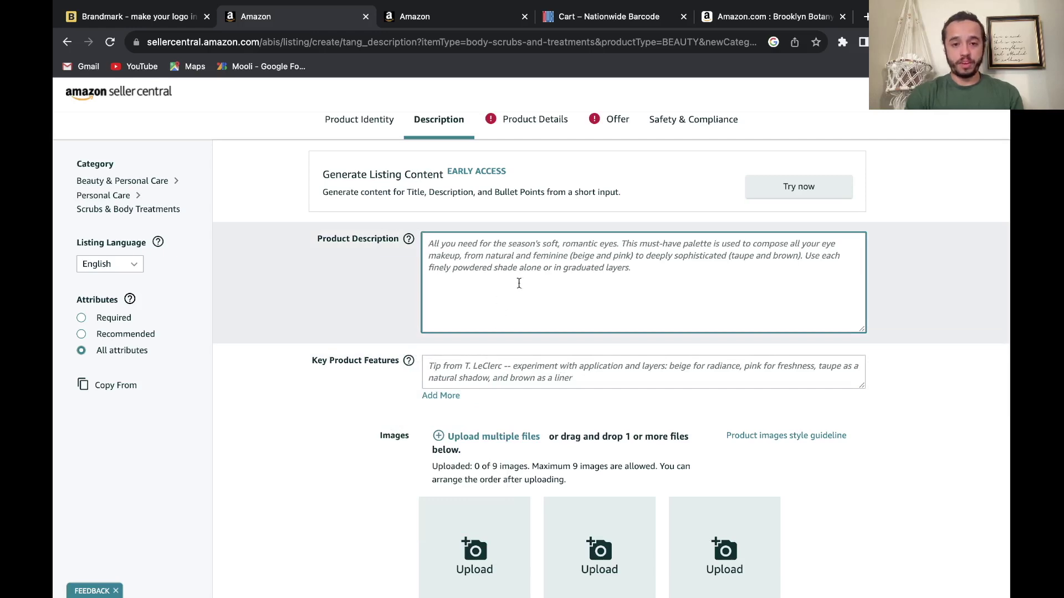
scroll(492, 332, "down", 5)
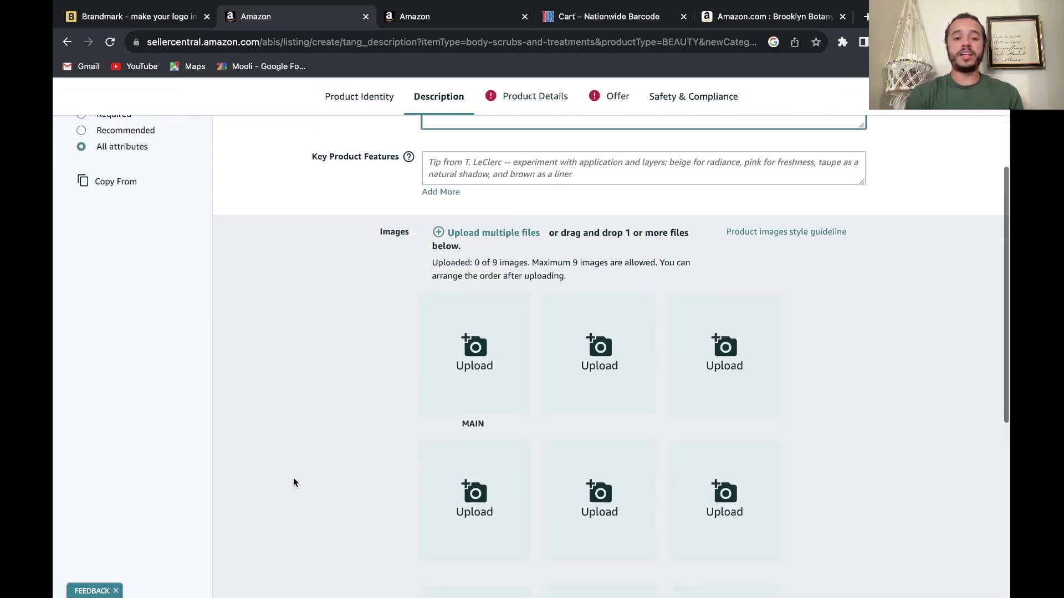
scroll(320, 518, "down", 7)
scroll(421, 332, "down", 1)
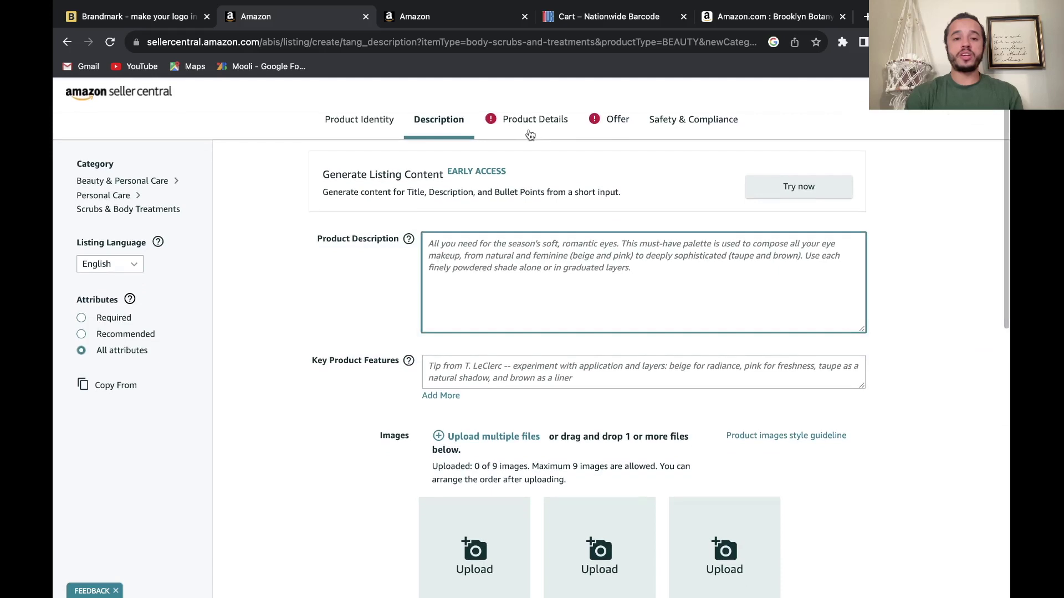
Open the listing's Product Details section and review its required fields, such as Manufacturer and Unit Count.
left_click(531, 125)
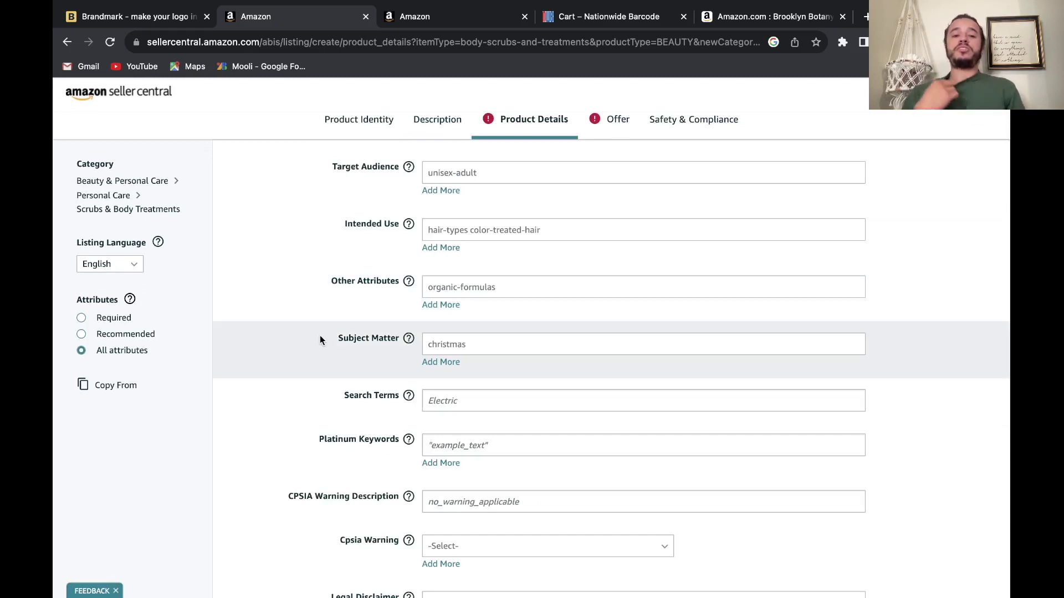
scroll(321, 335, "down", 7)
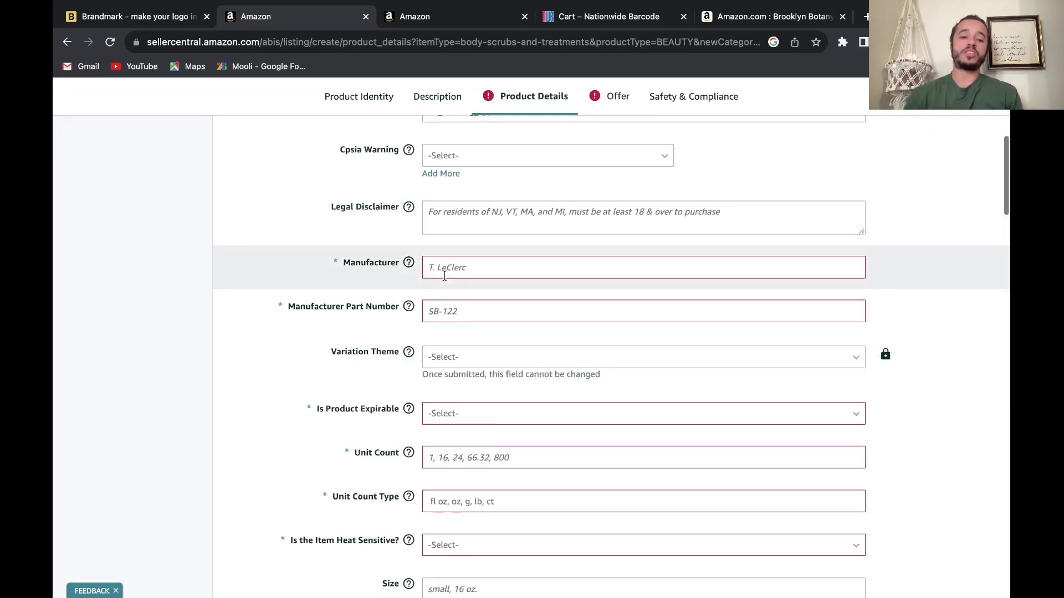
scroll(506, 408, "down", 2)
scroll(456, 431, "up", 1)
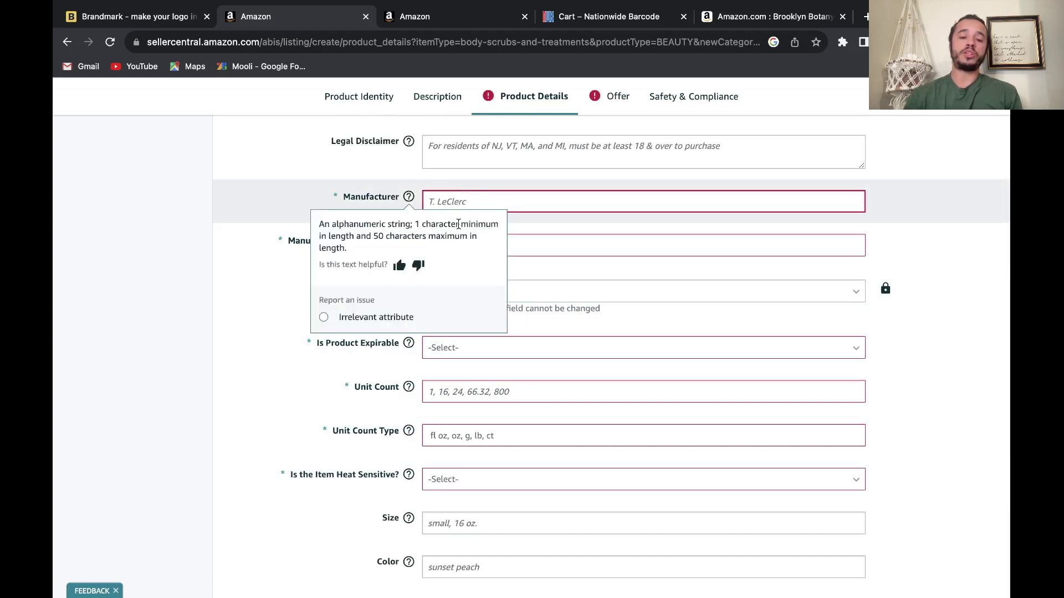
Enter 1 as the Manufacturer Part Number and 1 as the Unit Count in the listing's Product Details.
left_click(463, 248)
type("1")
scroll(393, 259, "down", 1)
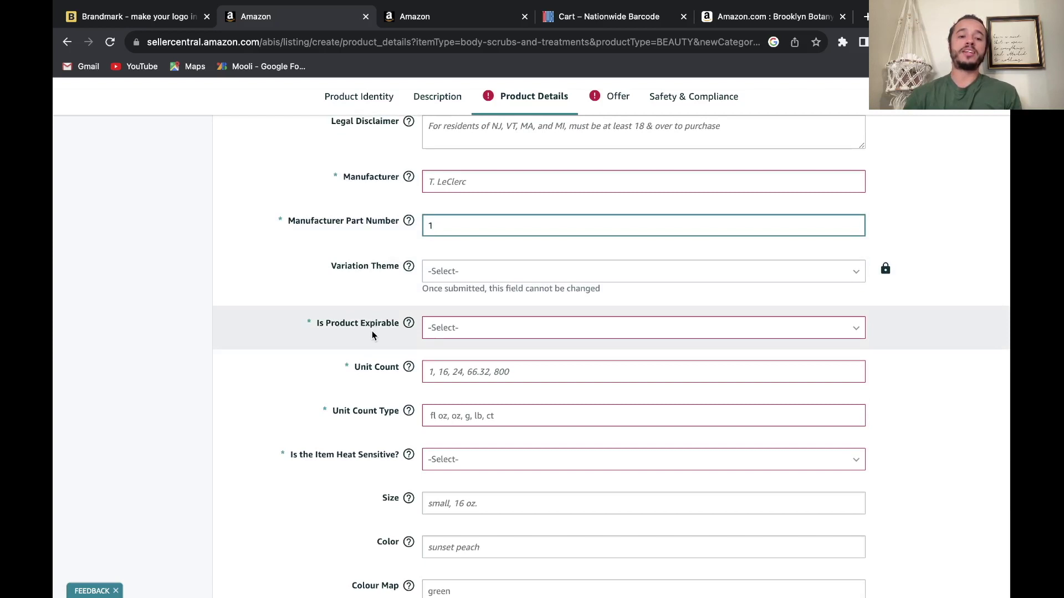
scroll(380, 332, "down", 2)
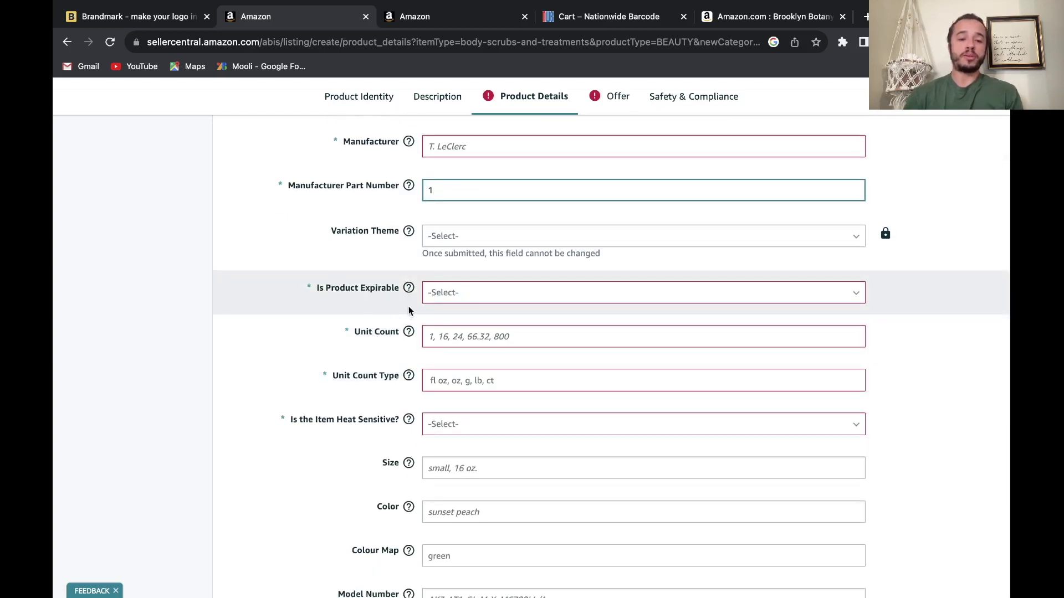
scroll(318, 347, "down", 1)
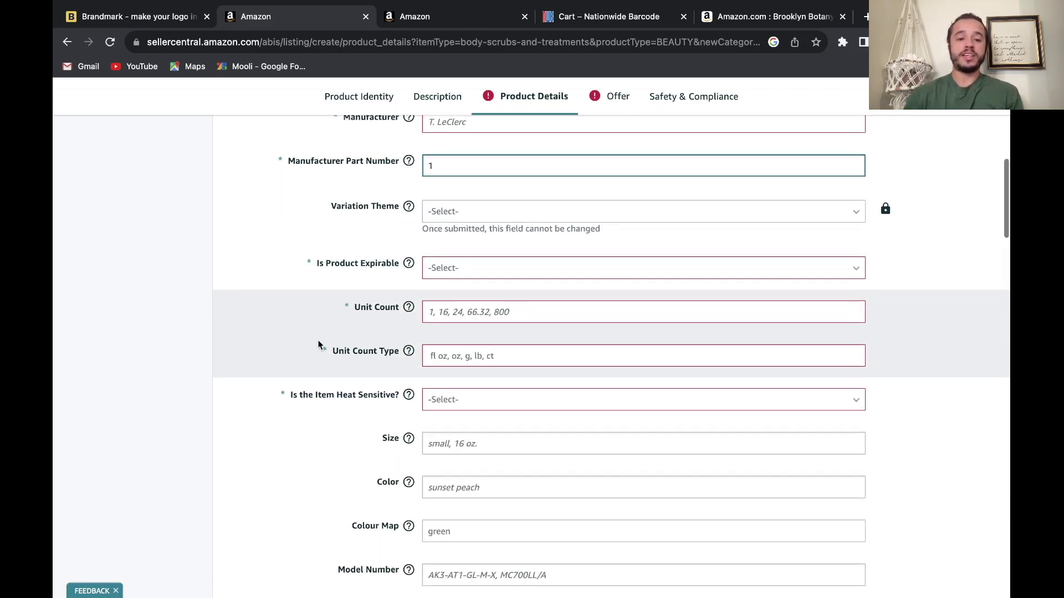
left_click(427, 304)
left_click(439, 304)
type("1")
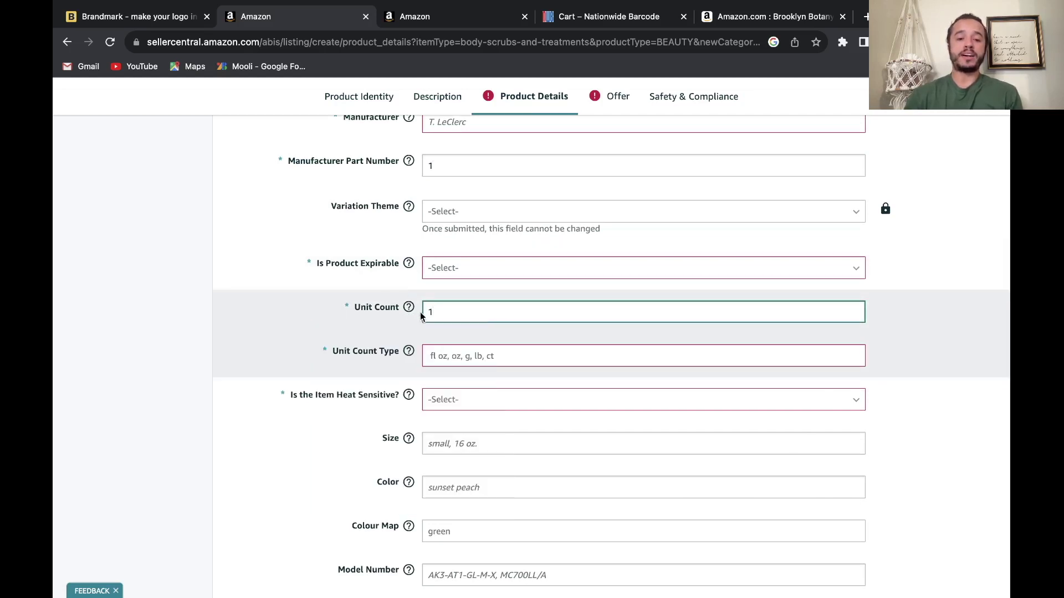
Check the available Unit Count Type options and the help text for Is the Item Heat Sensitive.
scroll(421, 316, "down", 3)
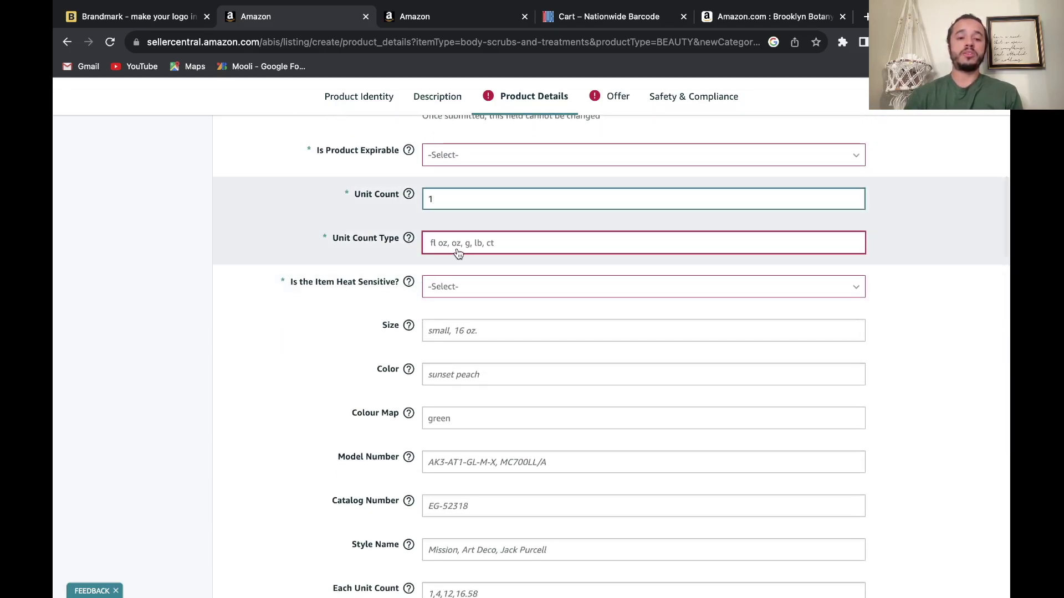
left_click(458, 254)
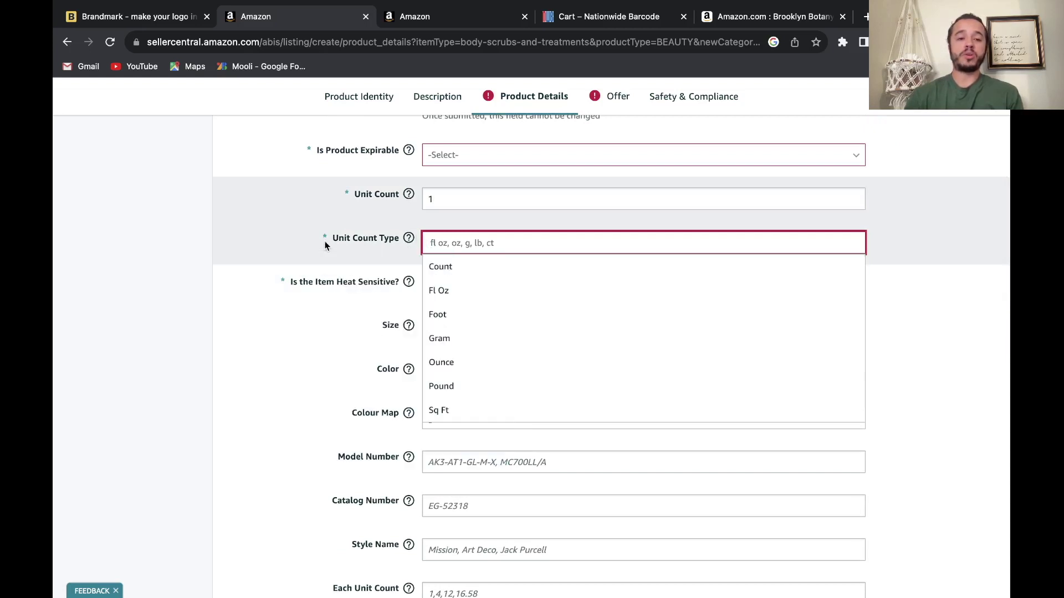
left_click(271, 244)
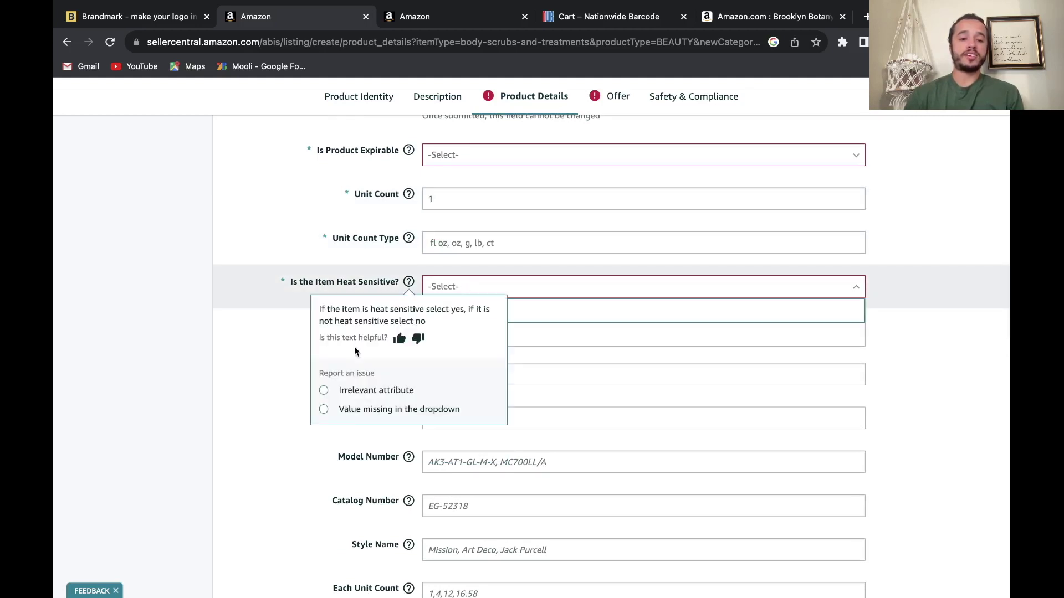
mouse_move(397, 344)
Review the remaining Product Details fields, including item and package dimensions, package weight, ingredients and material type.
scroll(394, 338, "down", 10)
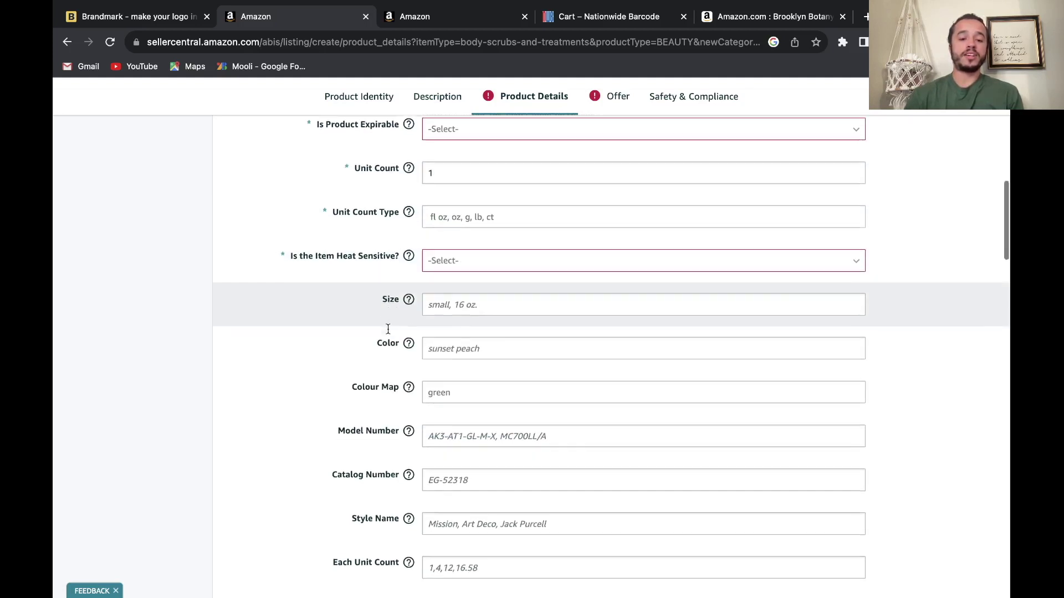
scroll(388, 333, "down", 12)
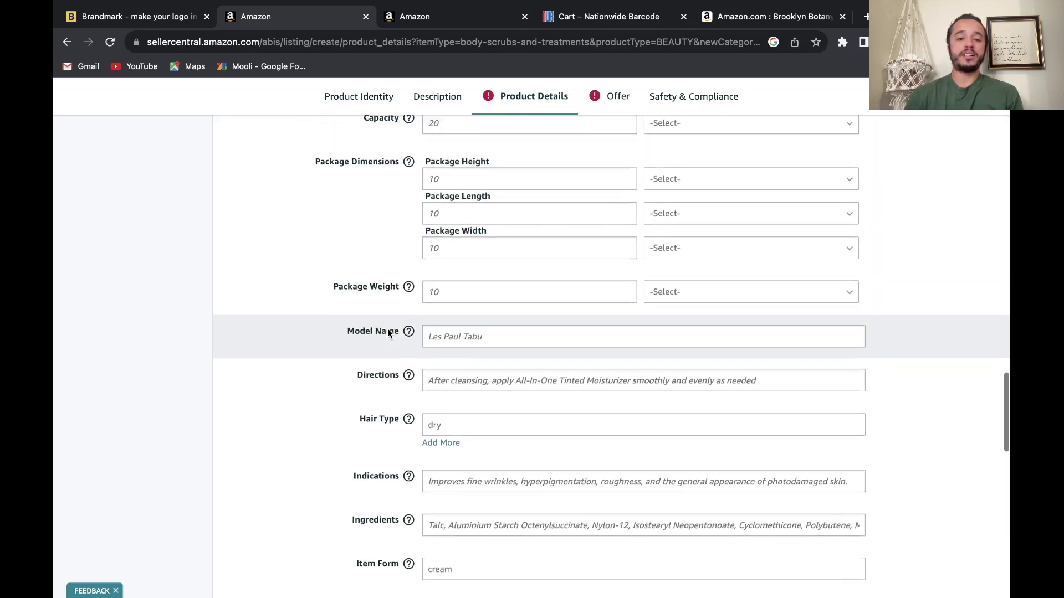
scroll(360, 277, "up", 1)
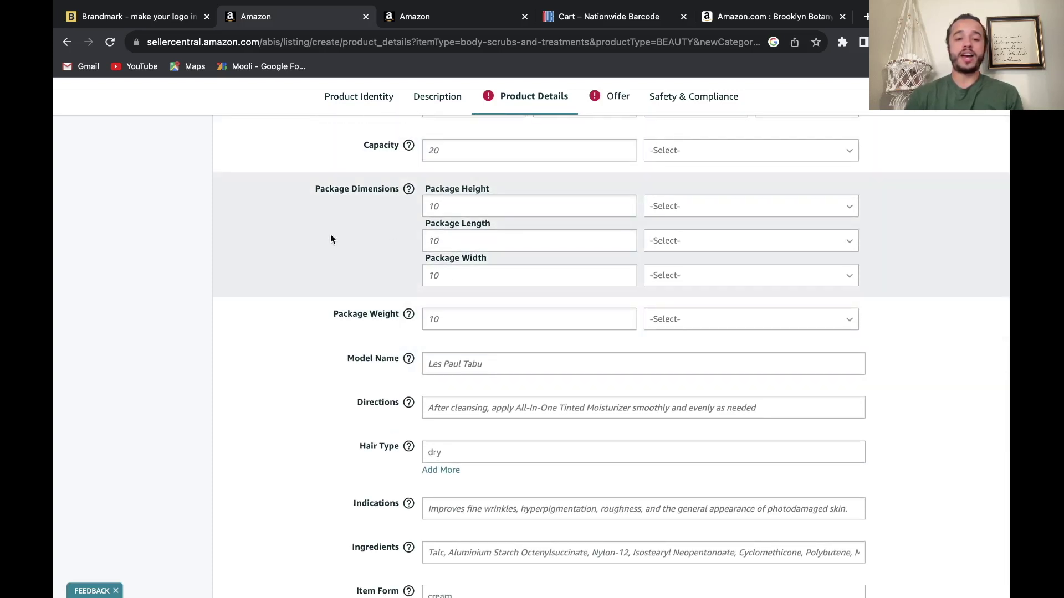
scroll(304, 260, "down", 5)
scroll(304, 260, "up", 6)
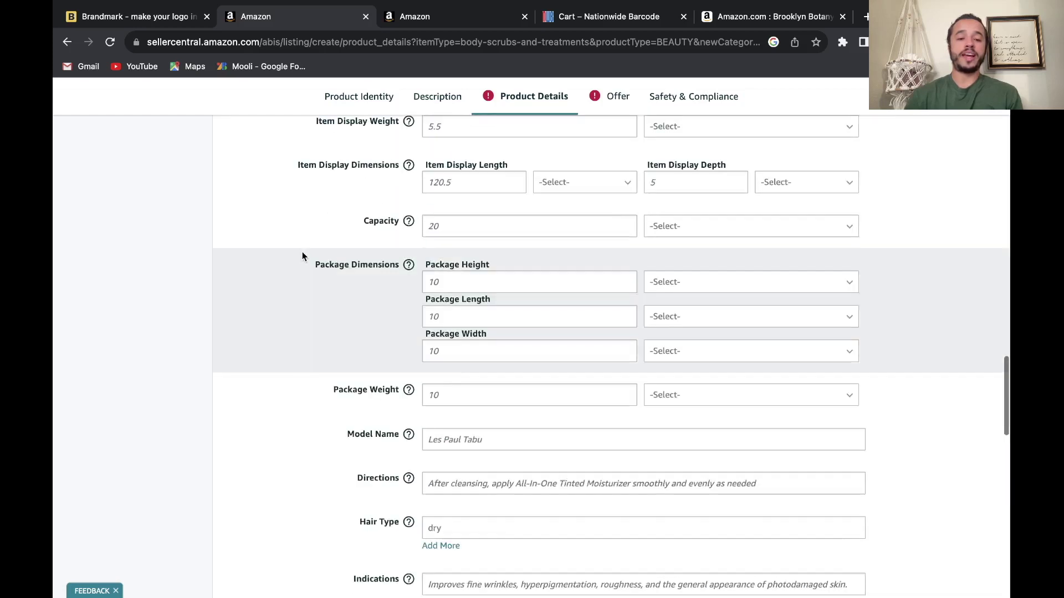
scroll(369, 358, "down", 2)
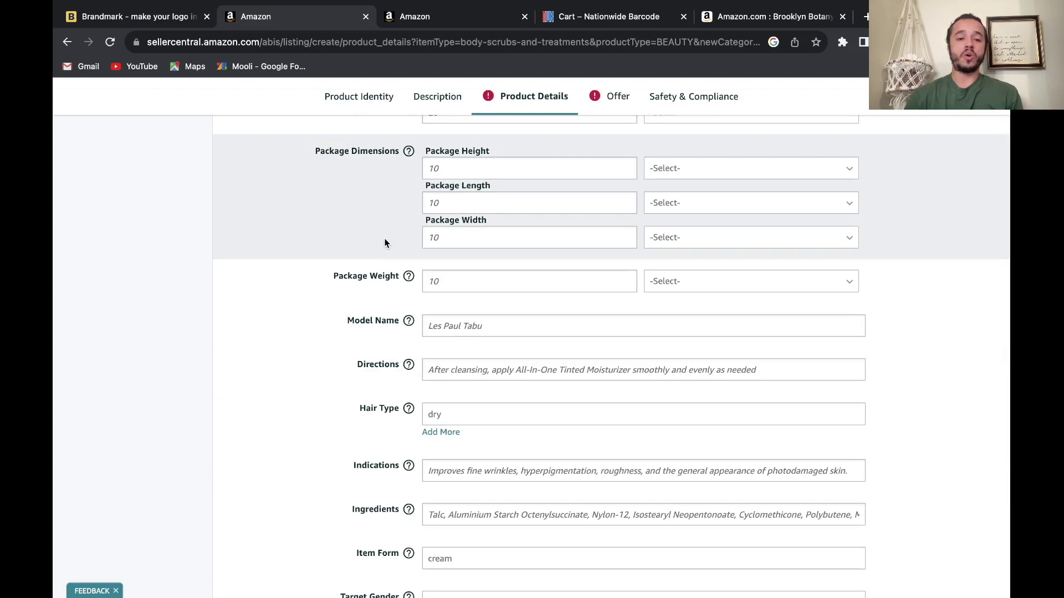
scroll(387, 243, "down", 20)
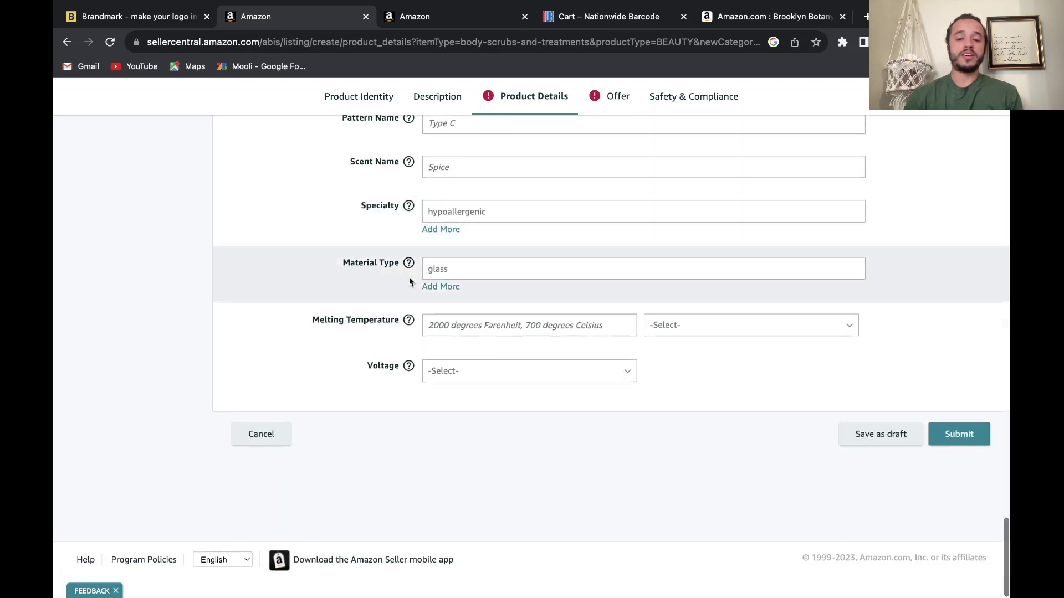
scroll(692, 402, "up", 10)
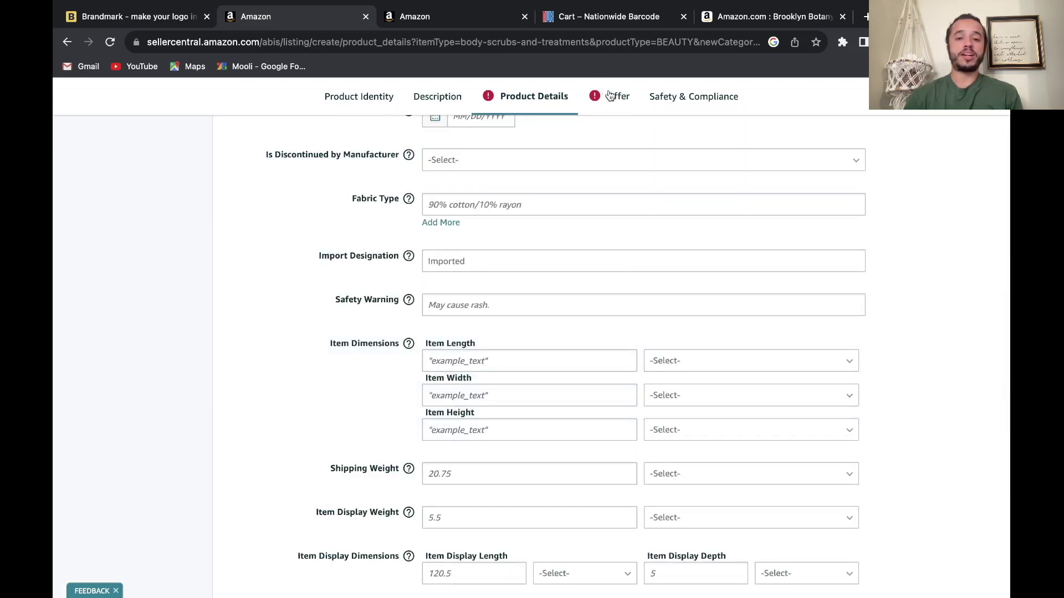
Open the listing's Offer section and review its SKU, price, quantity, condition, handling time and fulfillment fields.
left_click(610, 95)
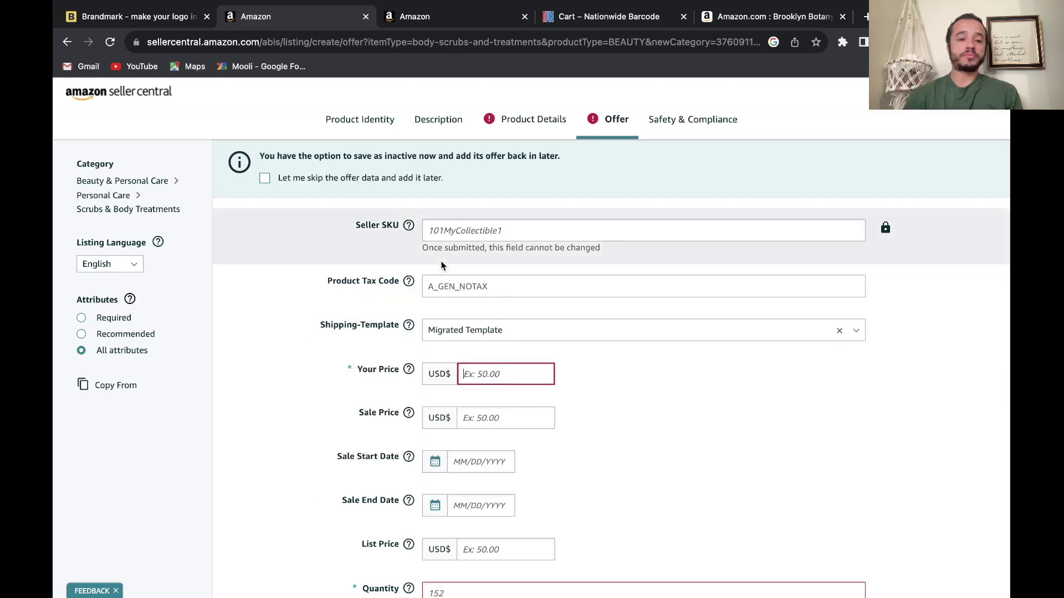
scroll(438, 266, "down", 1)
scroll(434, 191, "down", 4)
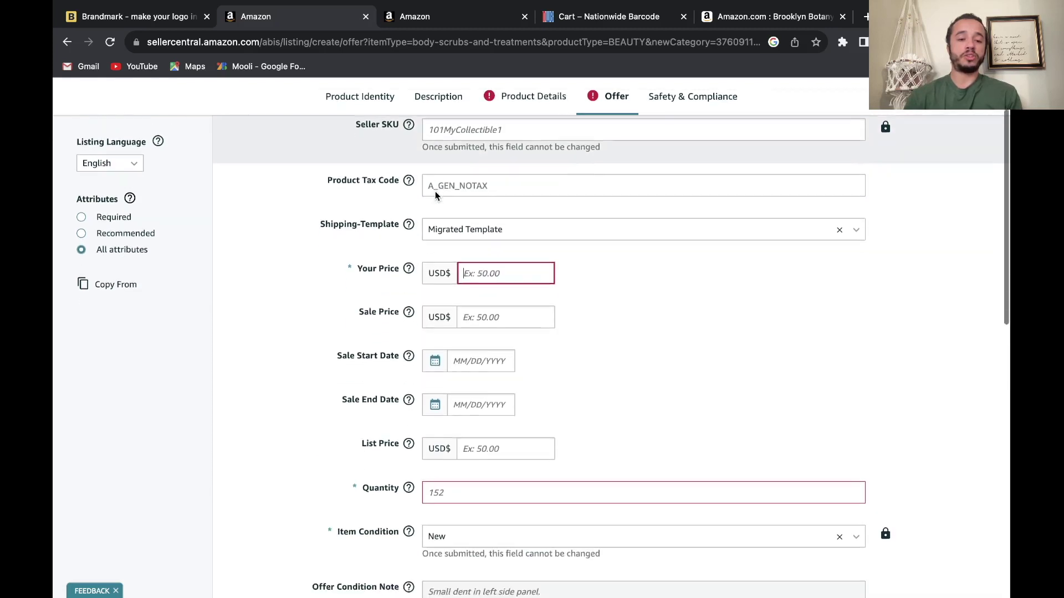
mouse_move(409, 216)
left_click(551, 352)
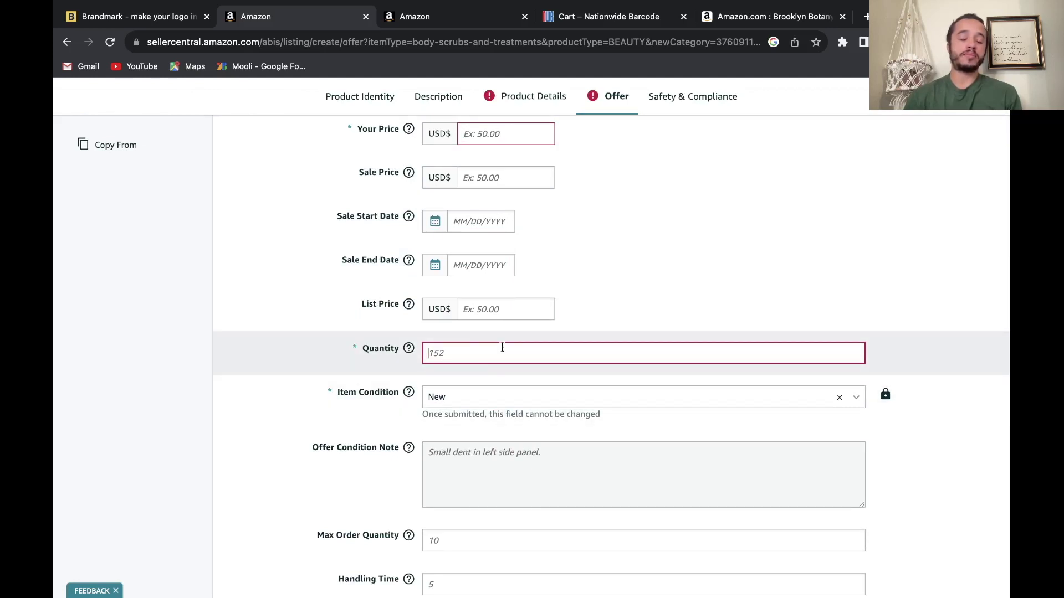
scroll(502, 348, "up", 1)
scroll(502, 348, "down", 5)
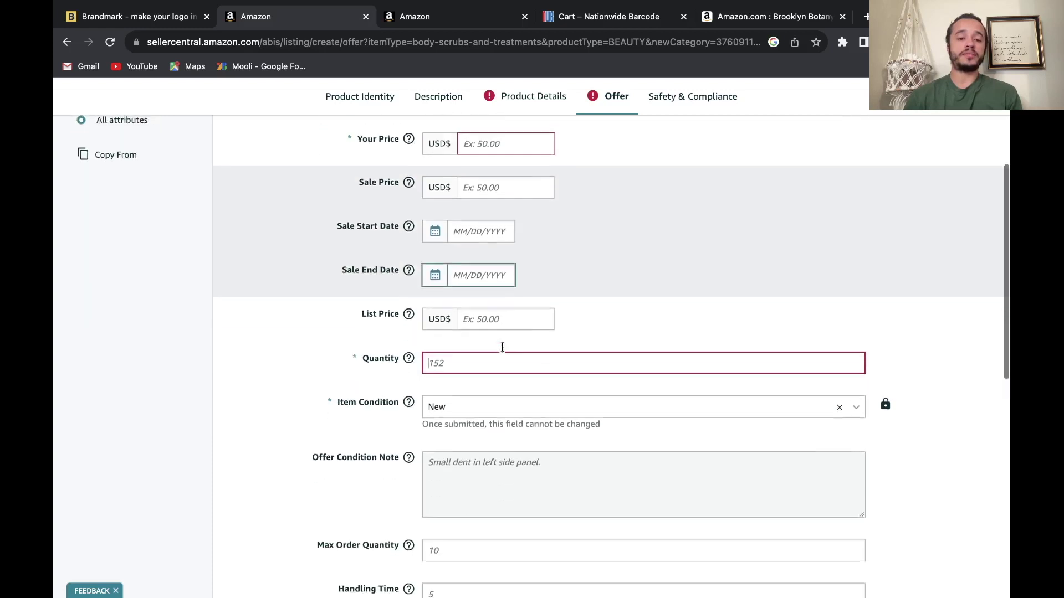
scroll(502, 347, "down", 2)
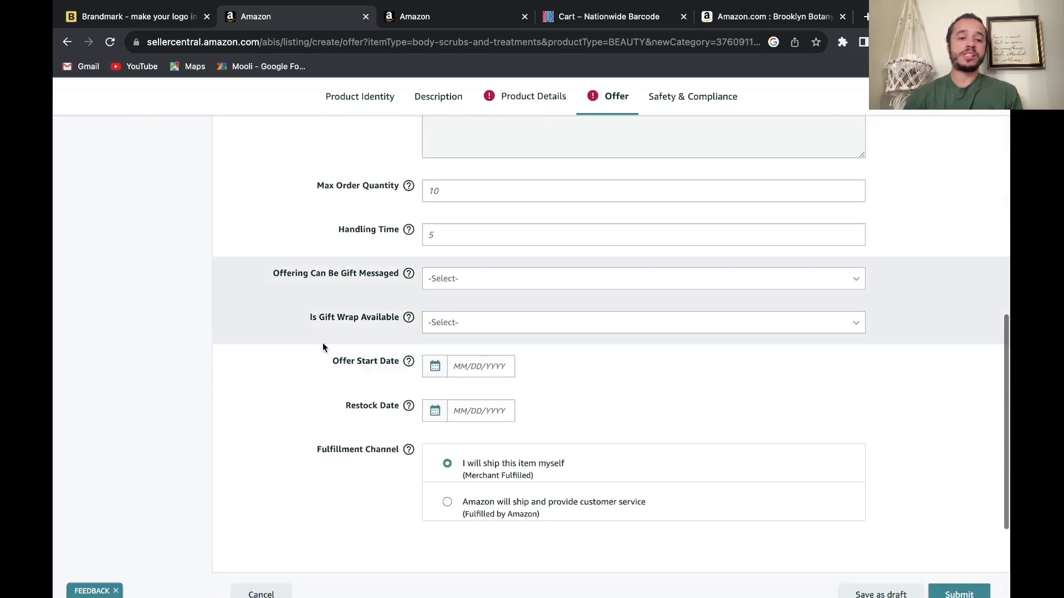
scroll(325, 347, "up", 4)
scroll(322, 347, "down", 5)
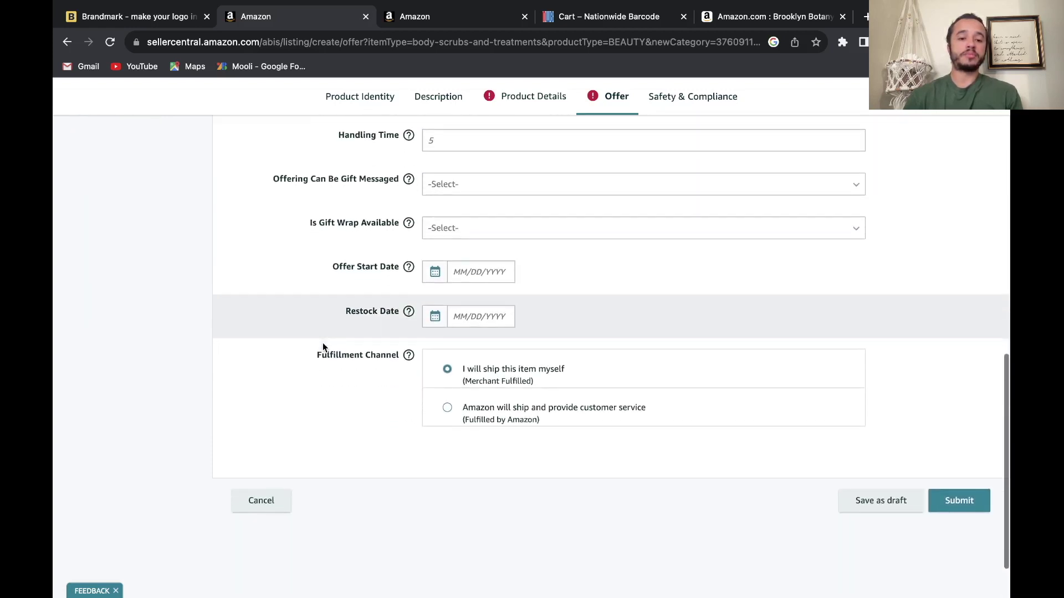
mouse_move(355, 293)
Set both Offering Can Be Gift Messaged and Is Gift Wrap Available to Yes.
scroll(526, 238, "up", 2)
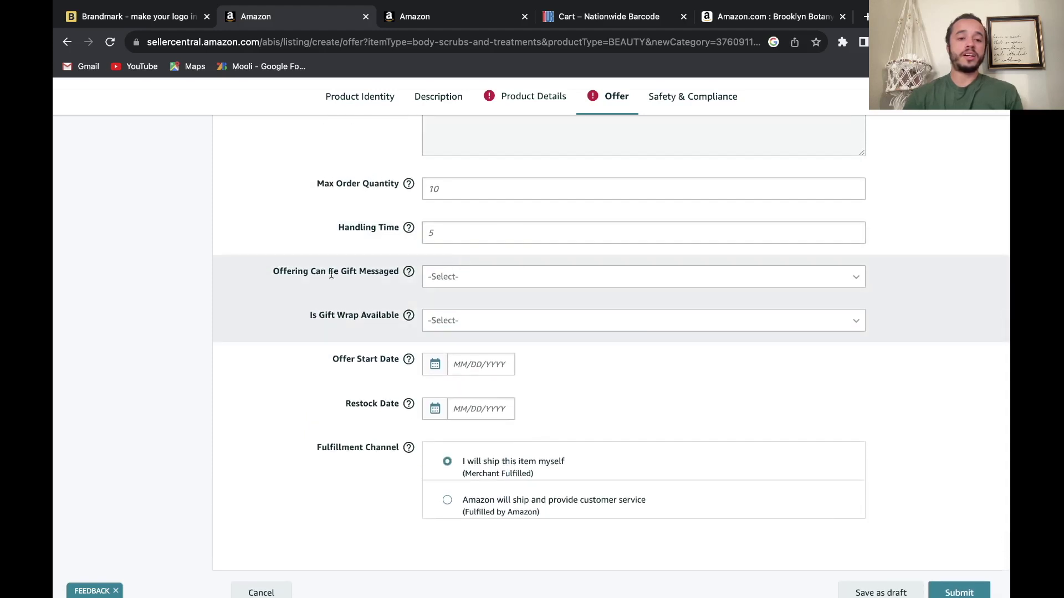
left_click(478, 281)
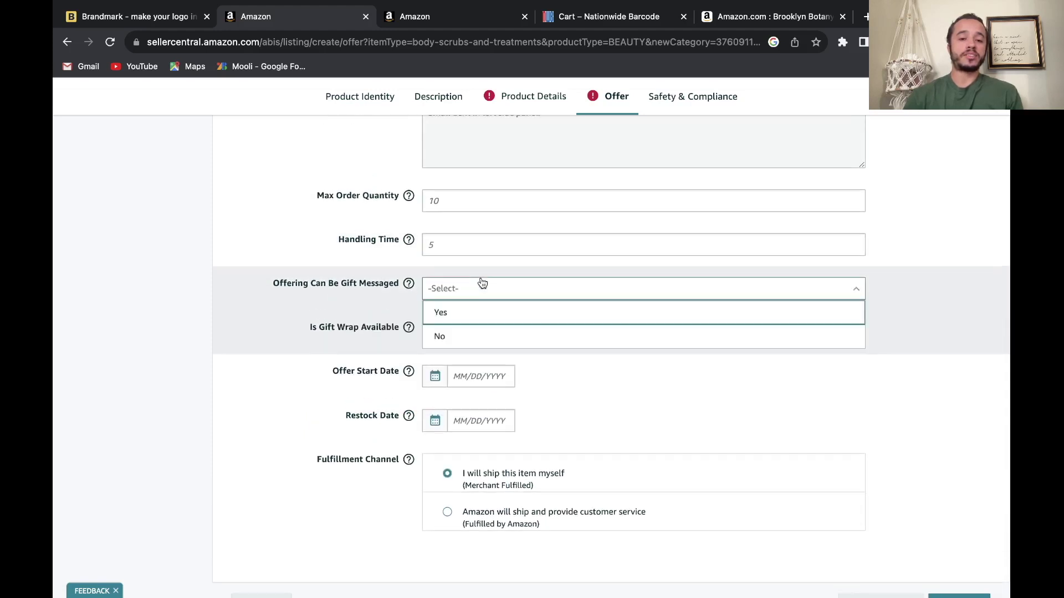
left_click(456, 316)
left_click(478, 334)
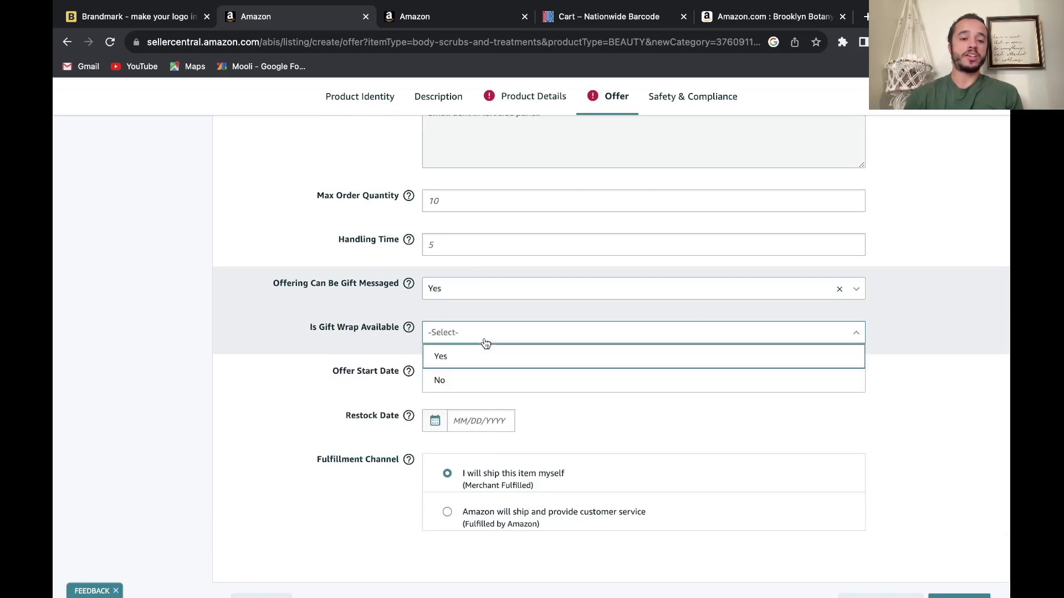
left_click(457, 357)
Read the help text for the Offering Can Be Gift Messaged field.
mouse_move(407, 283)
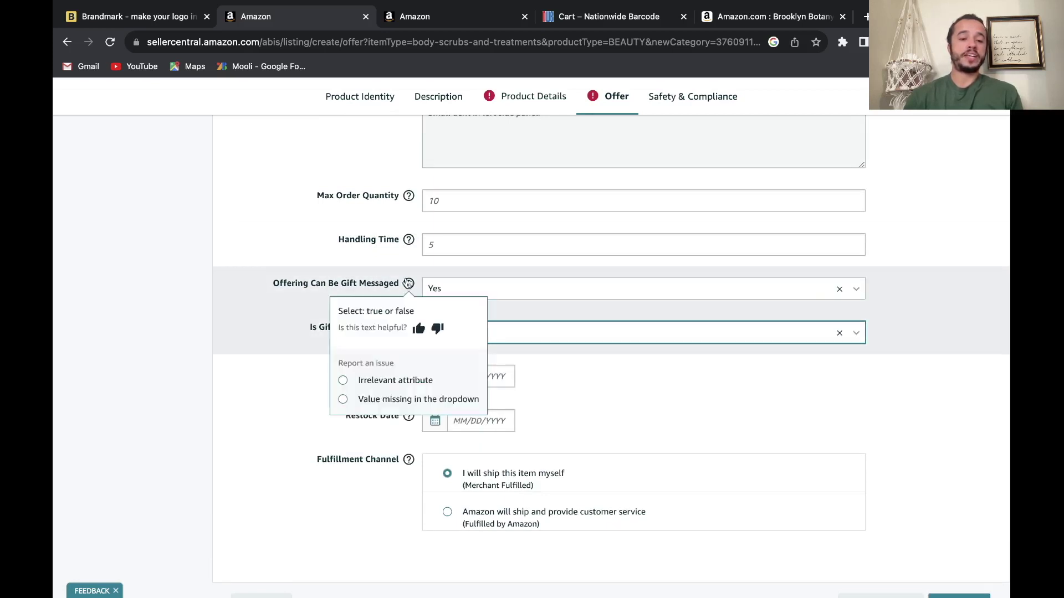
scroll(633, 320, "down", 2)
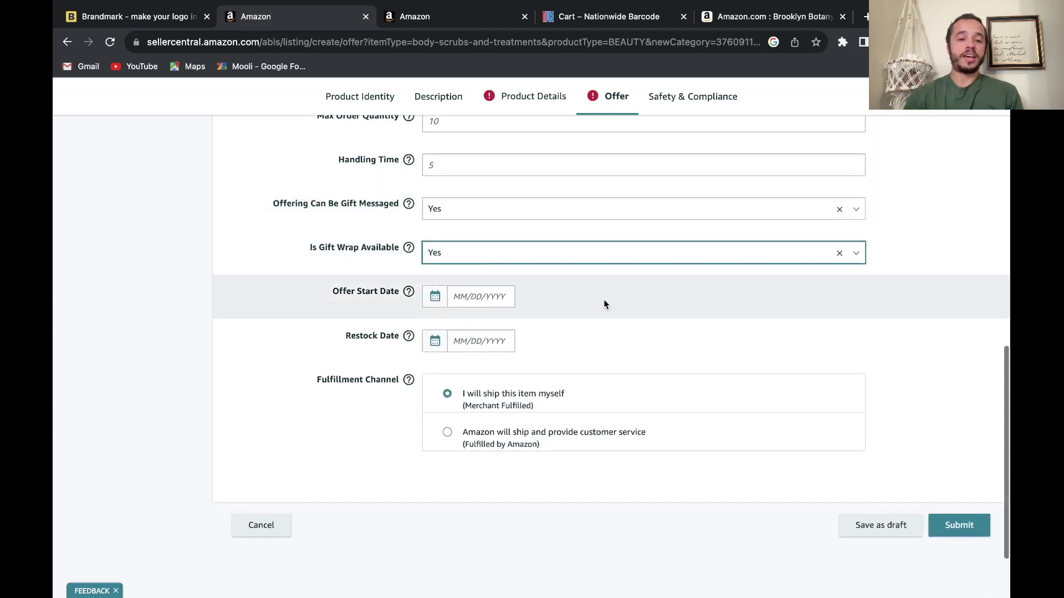
mouse_move(408, 204)
left_click(272, 213)
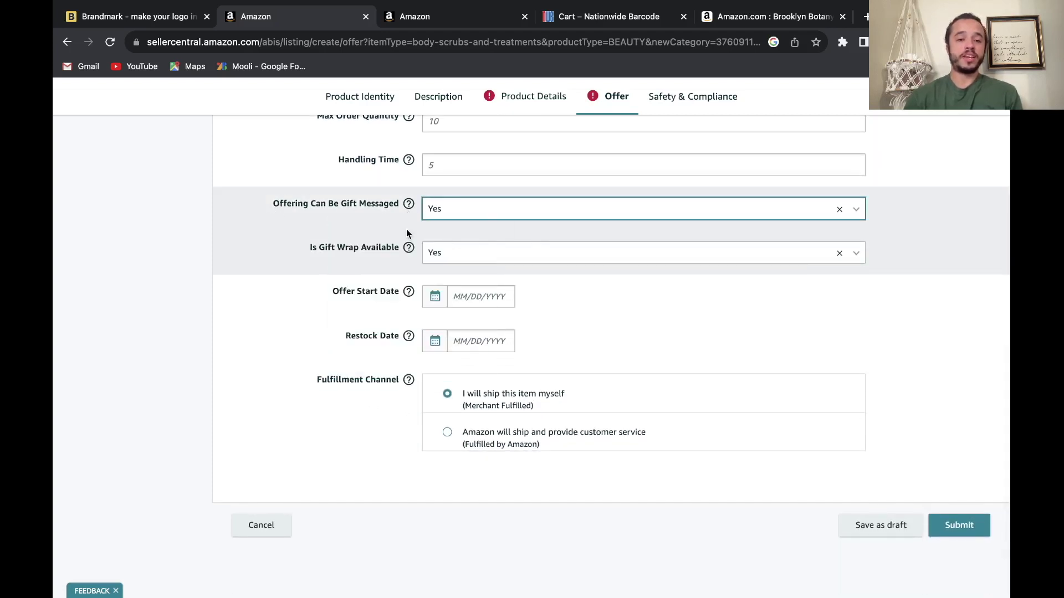
mouse_move(371, 253)
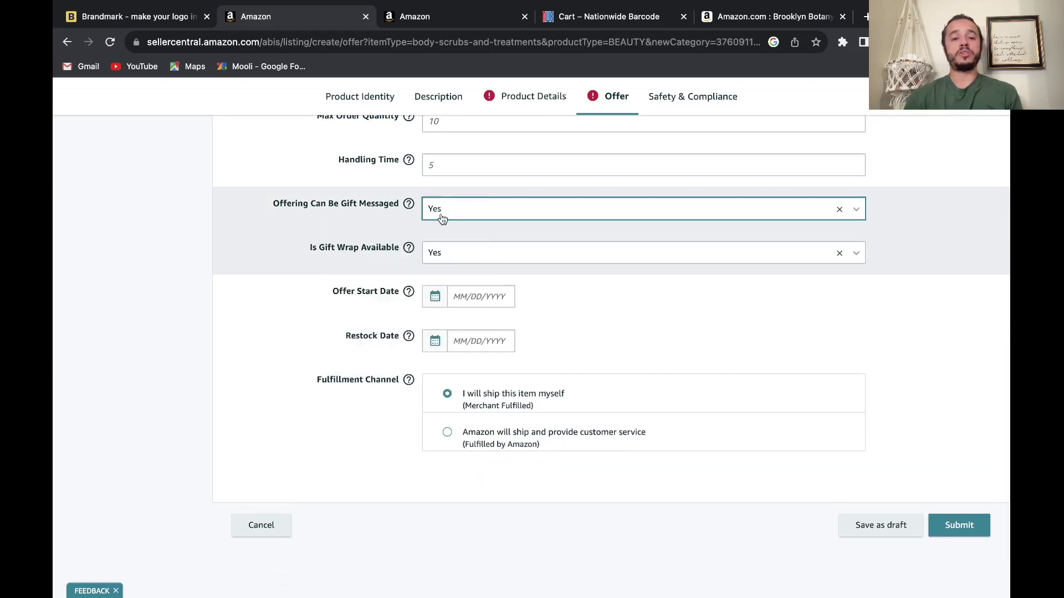
mouse_move(404, 251)
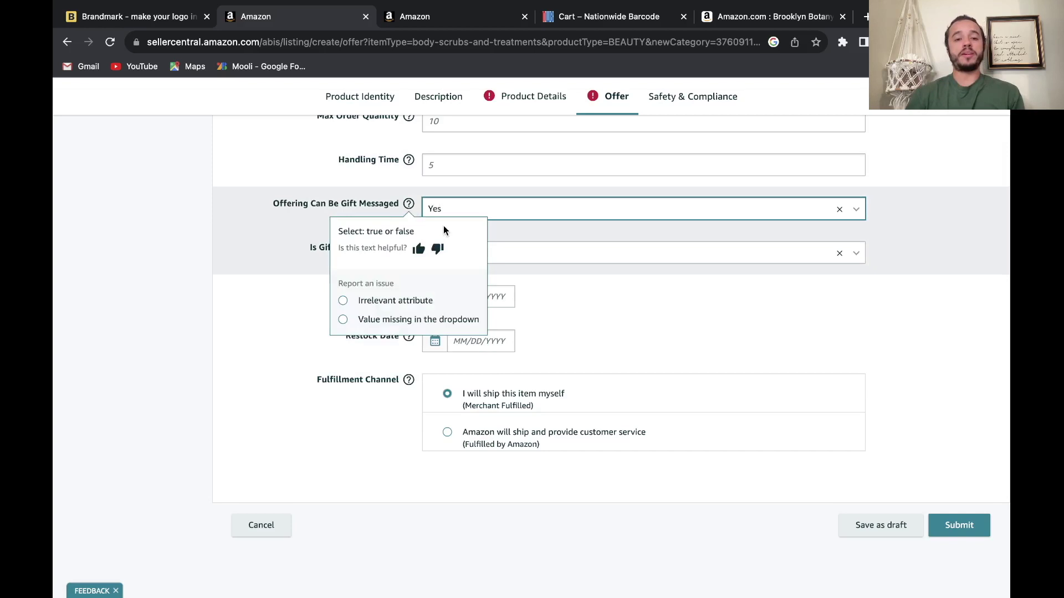
Open the listing's Safety & Compliance section and look through its certification and battery fields.
scroll(594, 247, "up", 10)
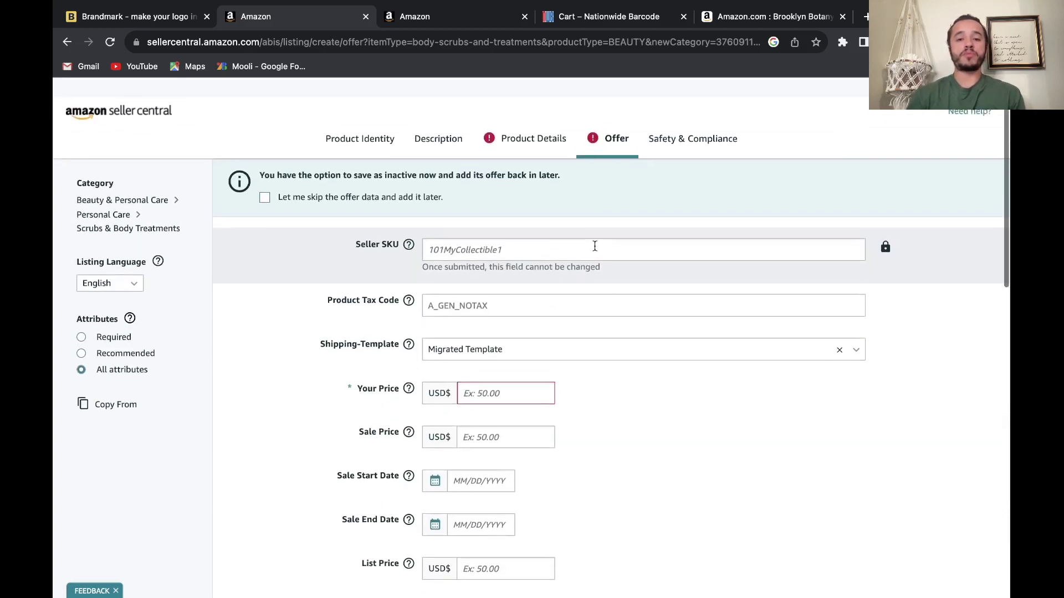
left_click(688, 132)
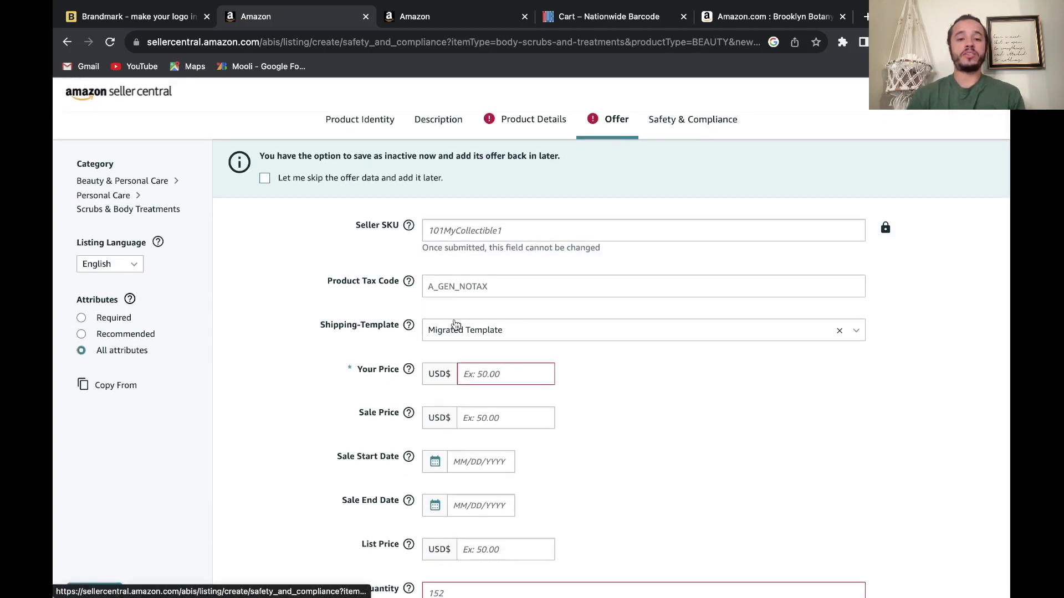
scroll(455, 324, "down", 15)
scroll(454, 324, "down", 15)
scroll(455, 325, "up", 20)
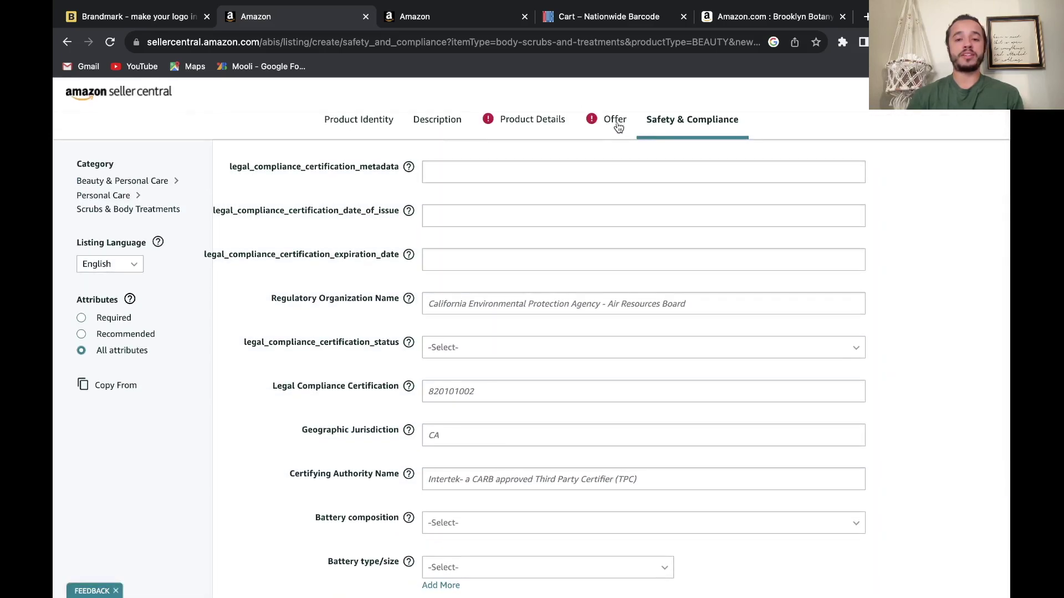
Return to the Offer section and set the Fulfillment Channel to Amazon will ship and provide customer service (Fulfilled by Amazon).
left_click(616, 120)
scroll(731, 453, "down", 10)
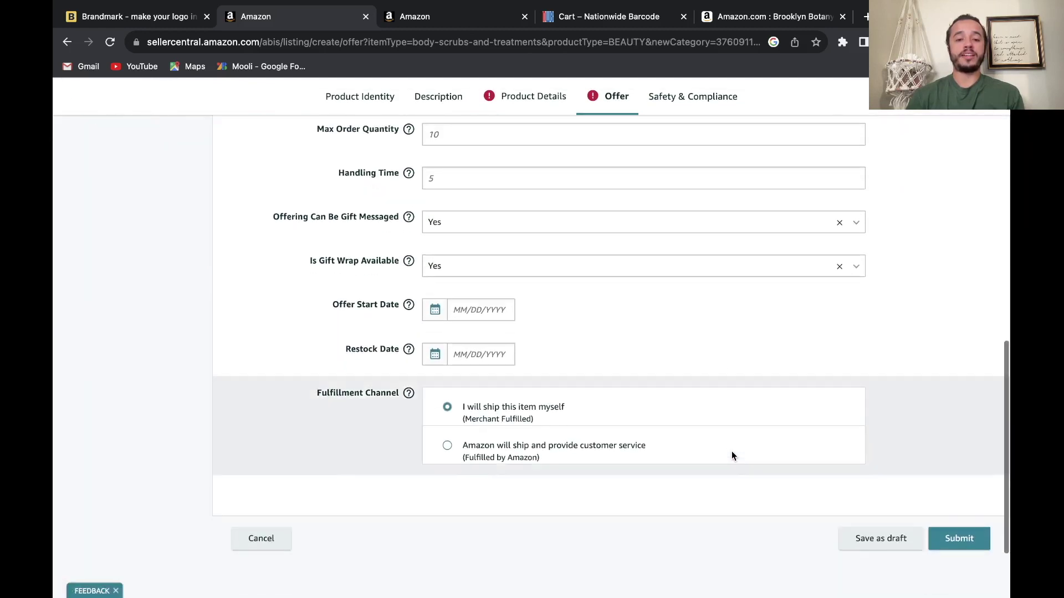
left_click(448, 438)
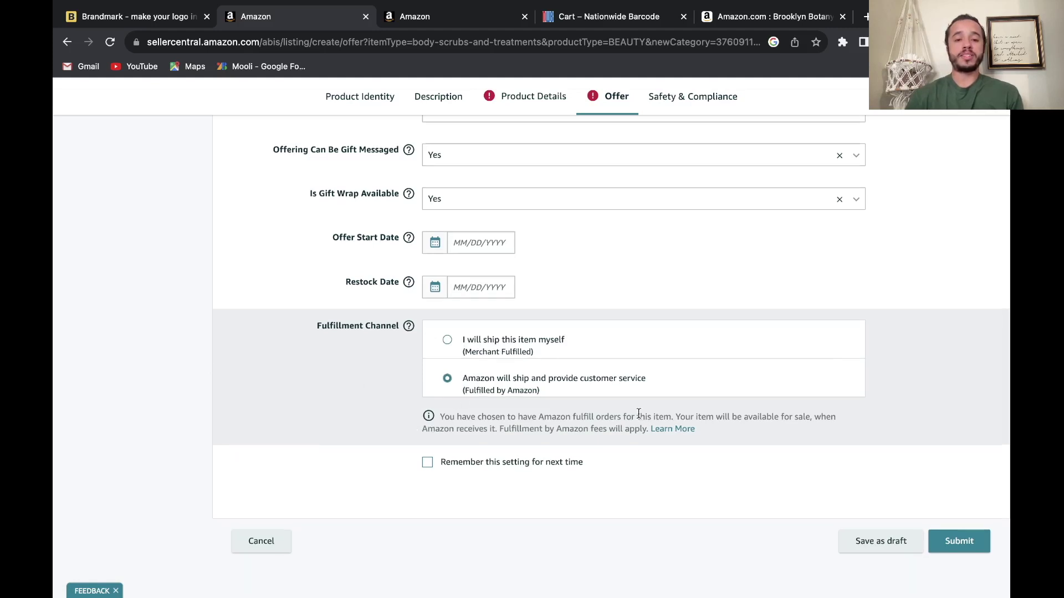
Look over the whole Offer section once more, from the Seller SKU down to the draft and submission options.
scroll(638, 413, "up", 15)
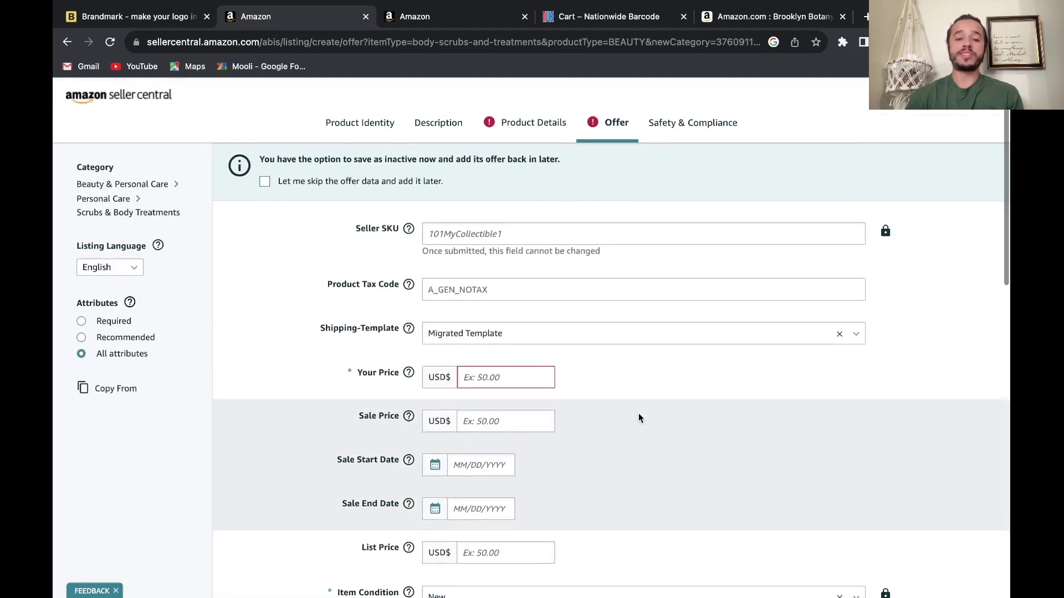
scroll(639, 413, "down", 12)
scroll(638, 414, "down", 4)
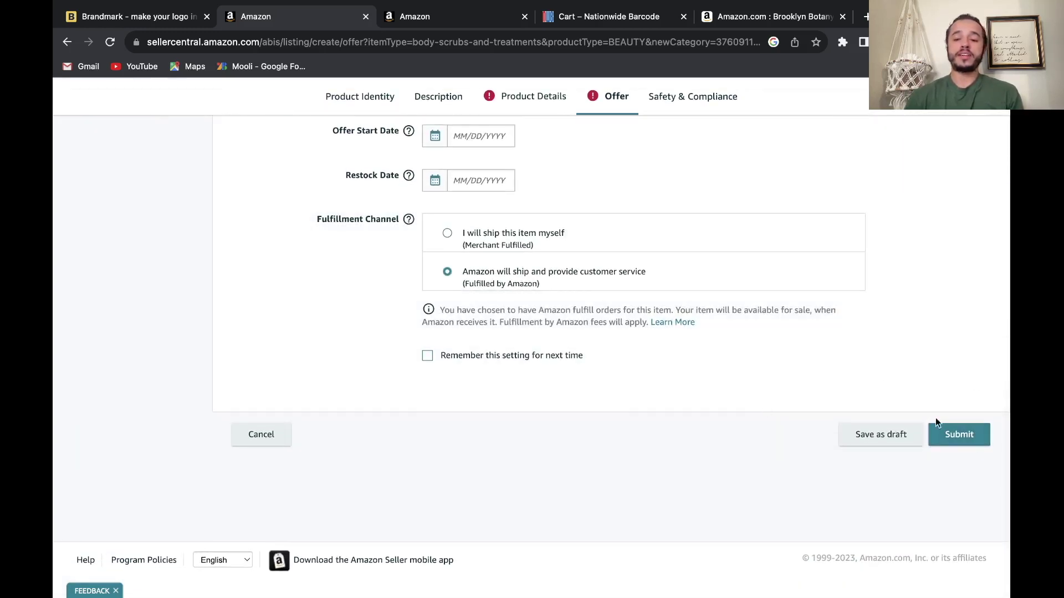
Try to submit the new body scrub listing, and look back over the fields in its Offer section.
left_click(963, 445)
left_click(912, 398)
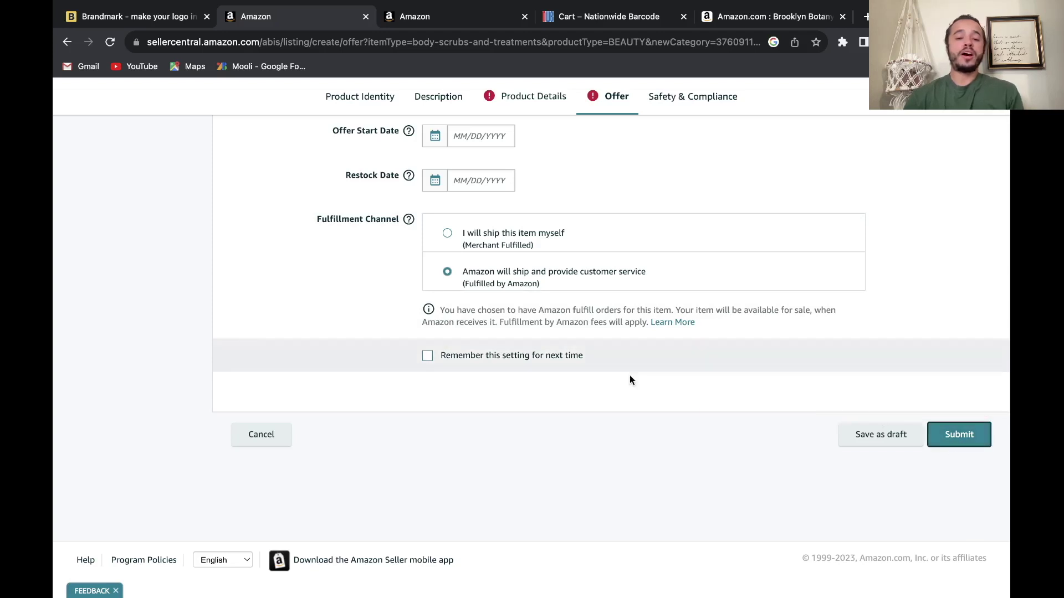
scroll(514, 440, "up", 5)
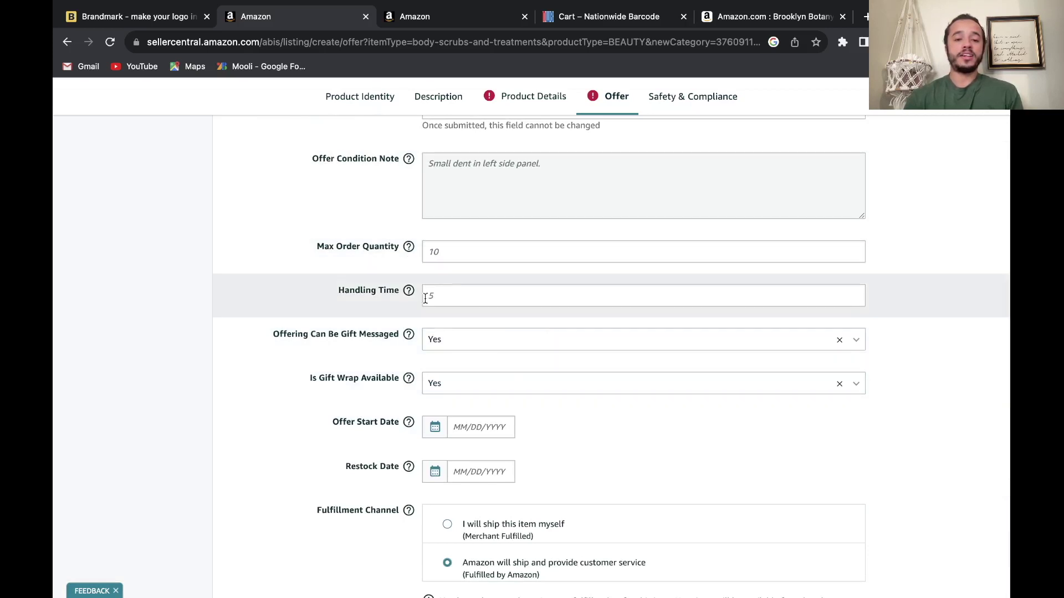
scroll(475, 375, "up", 8)
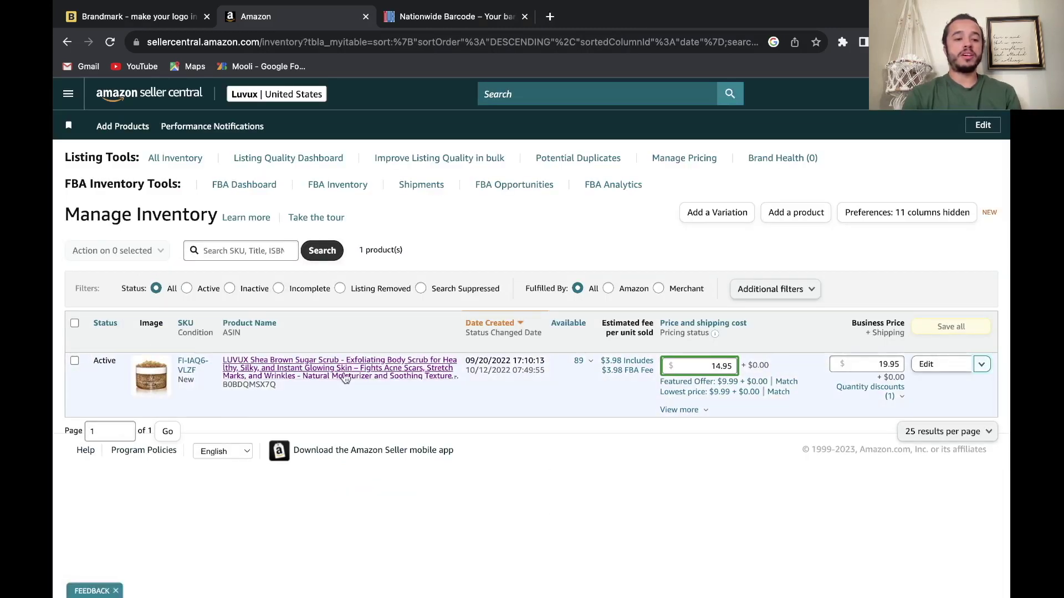
Print one item label for the LUVUX Shea Brown Sugar Scrub in the inventory, using 30-up labels 1" x 2 5/8" on US Letter, and acknowledge the barcode reminder.
left_click(982, 368)
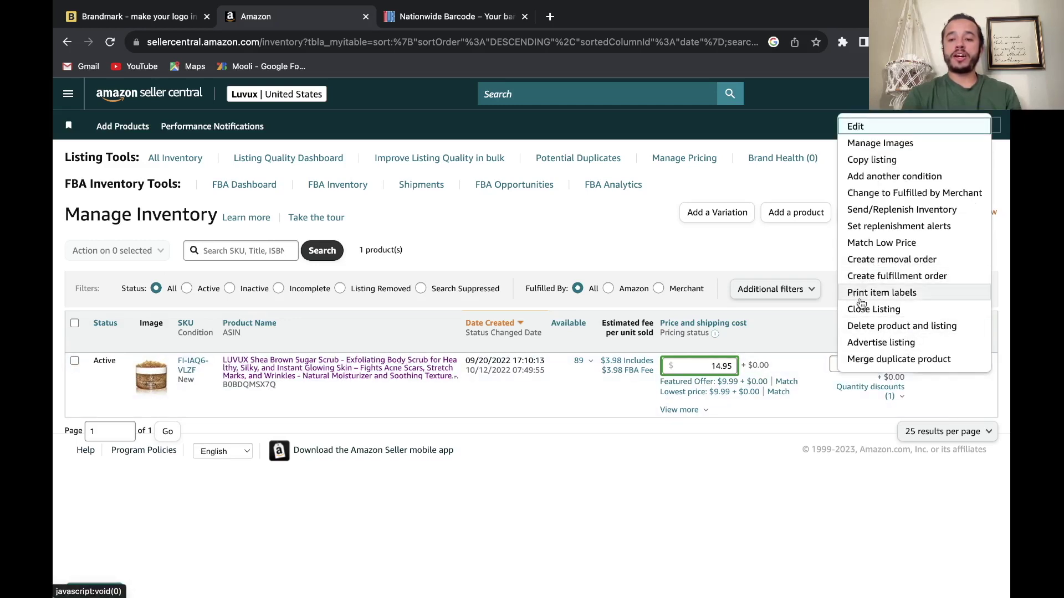
left_click(887, 293)
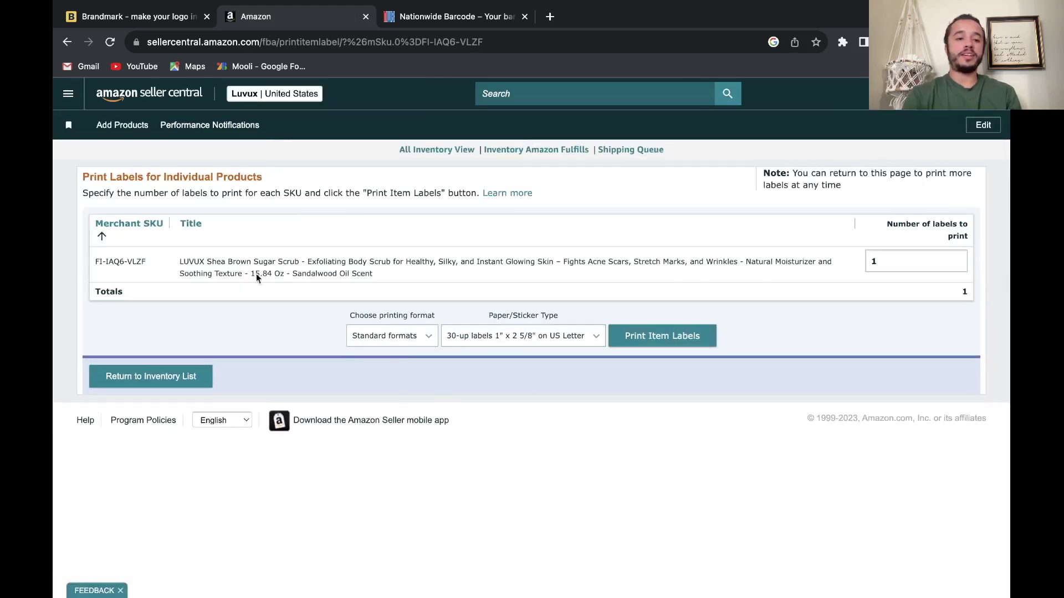
left_click(671, 341)
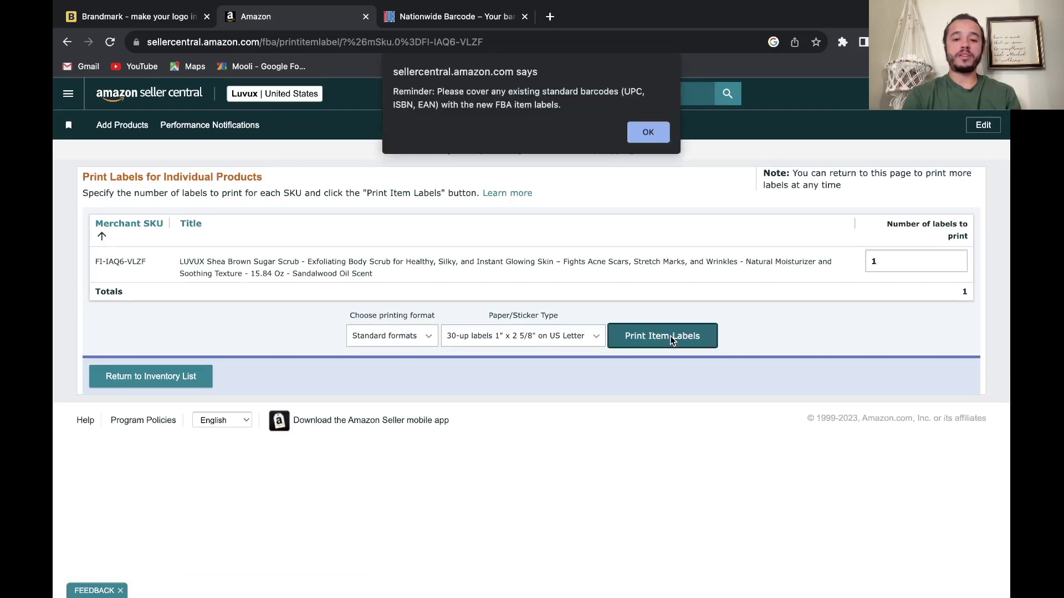
left_click(646, 131)
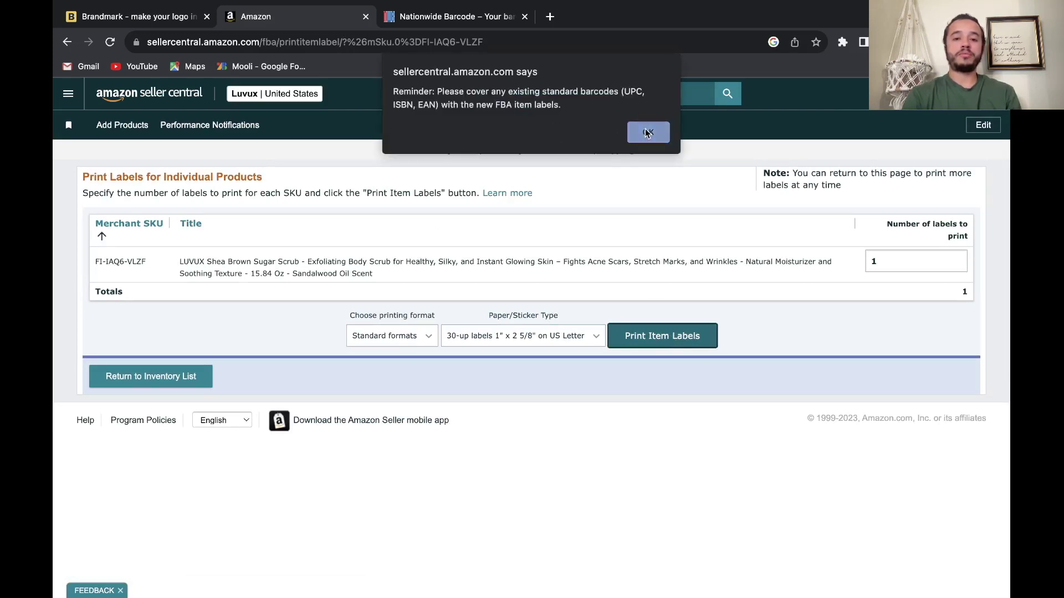